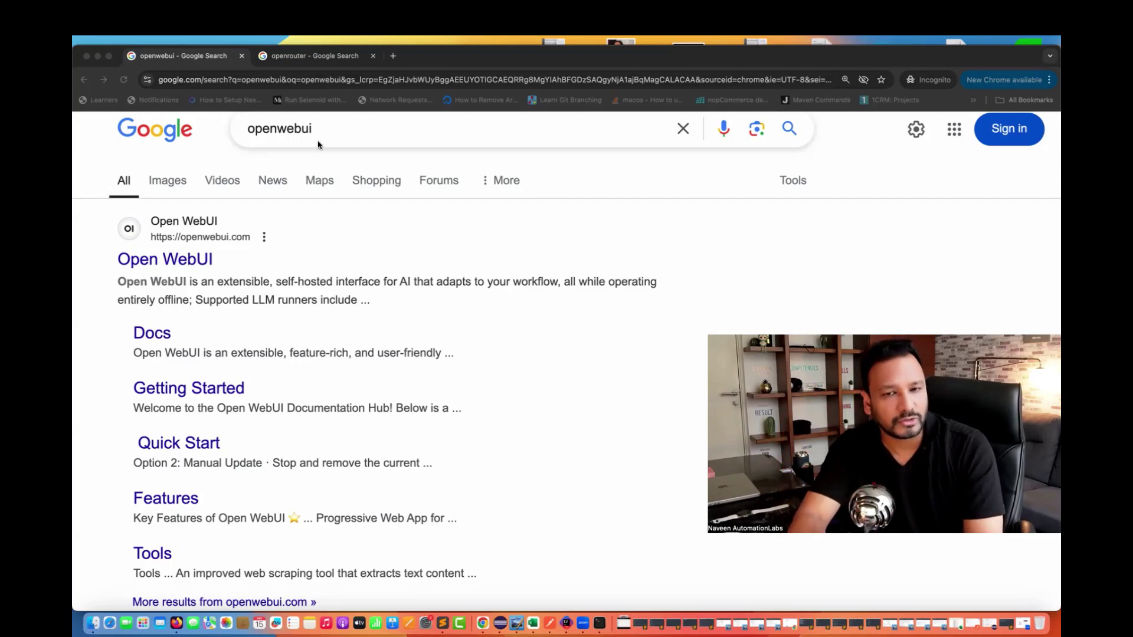
{"action": "left_click", "coordinate": [310, 57]}
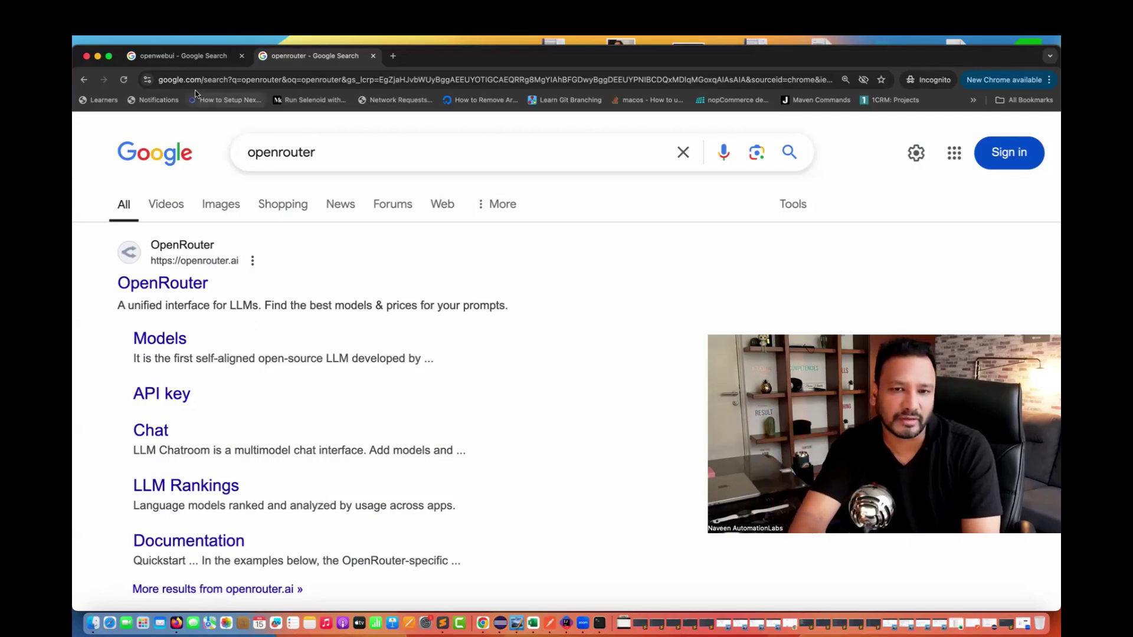
{"action": "left_click", "coordinate": [177, 55]}
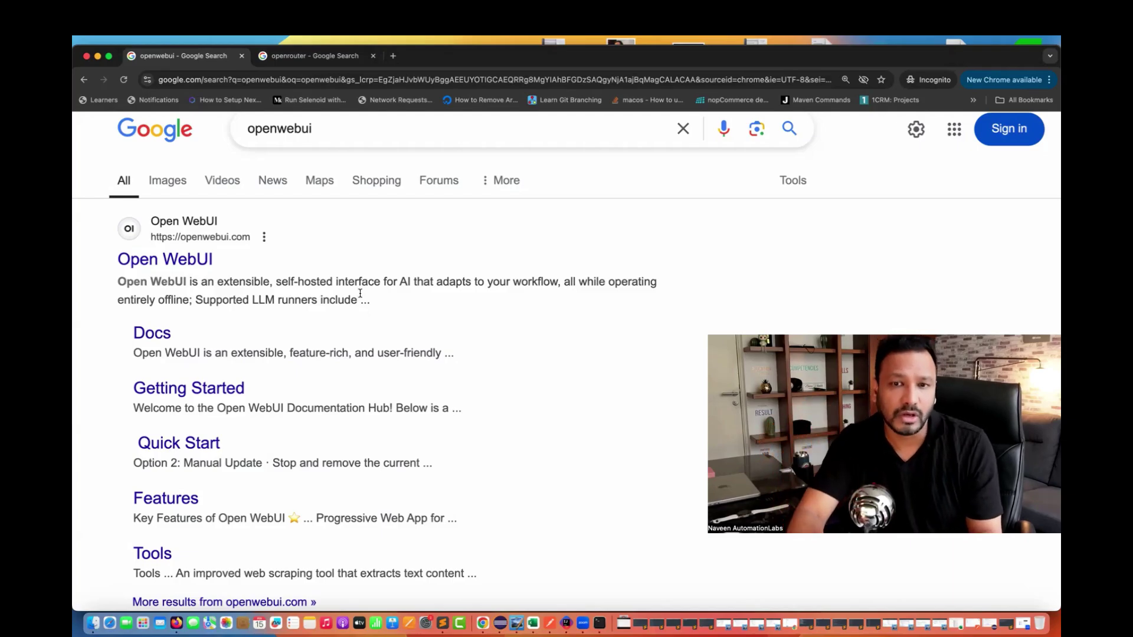
{"action": "left_click", "coordinate": [306, 57]}
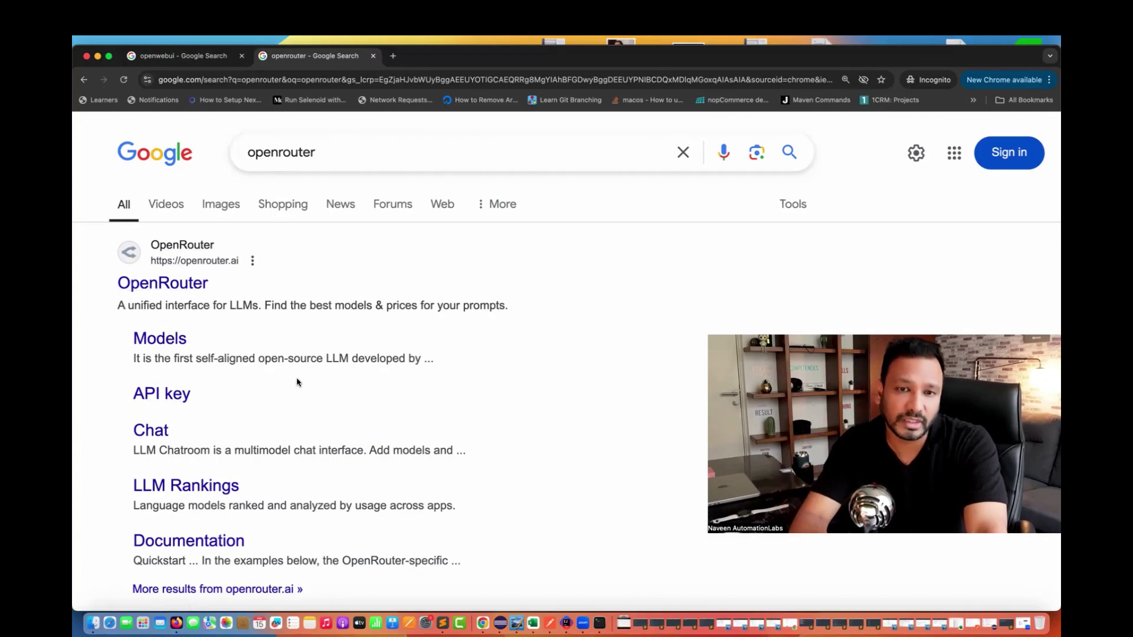
- Open the Open WebUI website from its search results and go on to the project's GitHub repository
{"action": "left_click", "coordinate": [188, 59]}
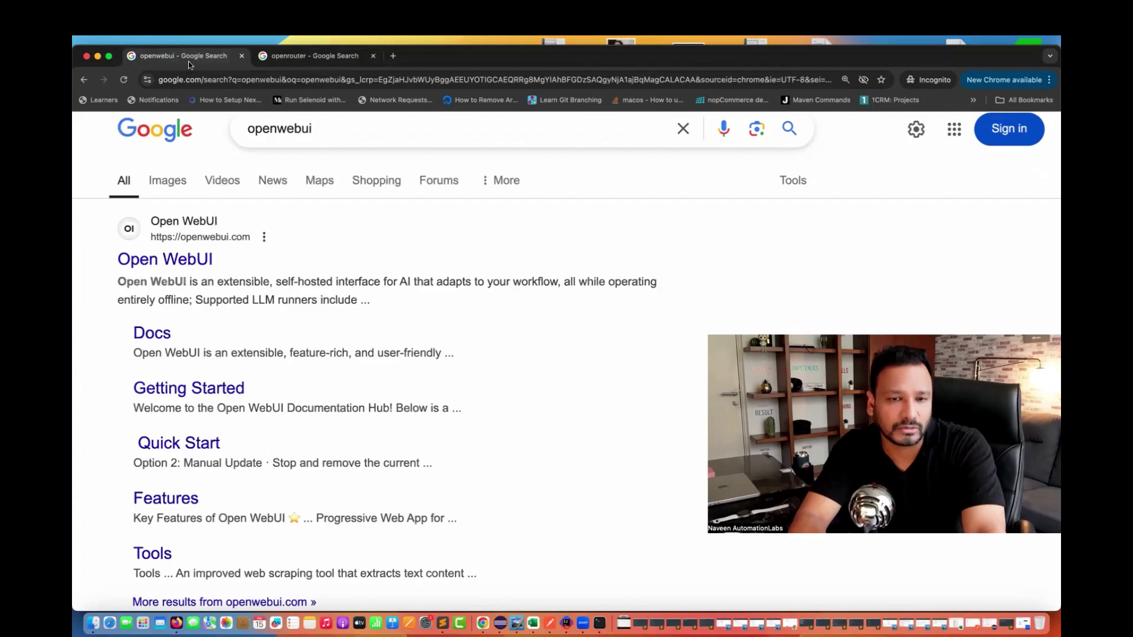
{"action": "left_click", "coordinate": [181, 262]}
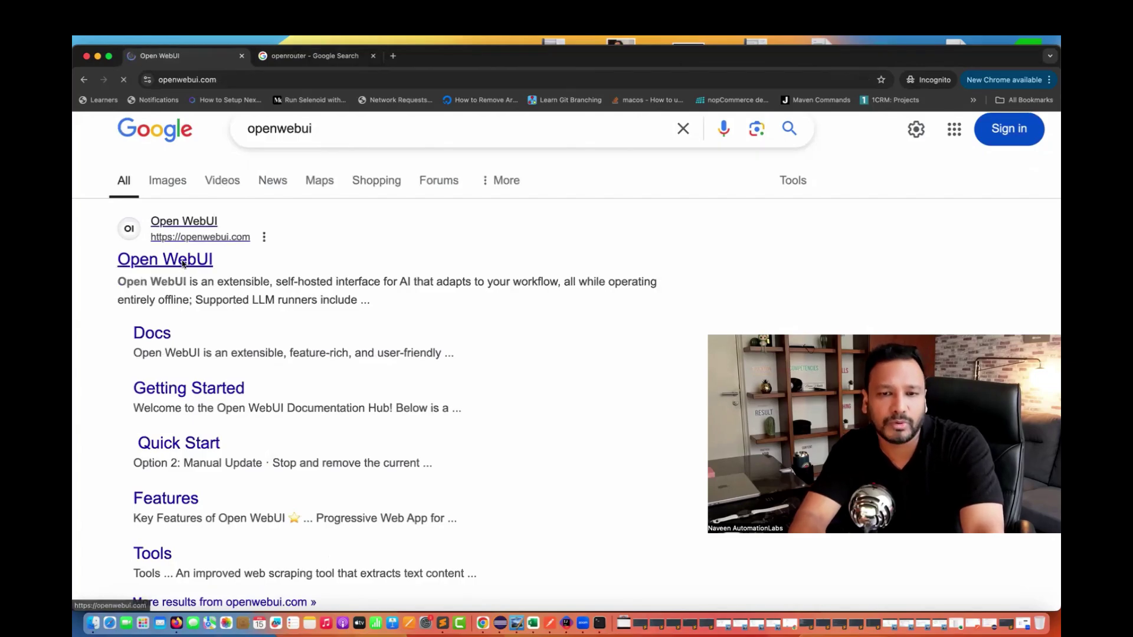
{"action": "scroll", "coordinate": [353, 380], "scroll_direction": "down", "scroll_amount": 2}
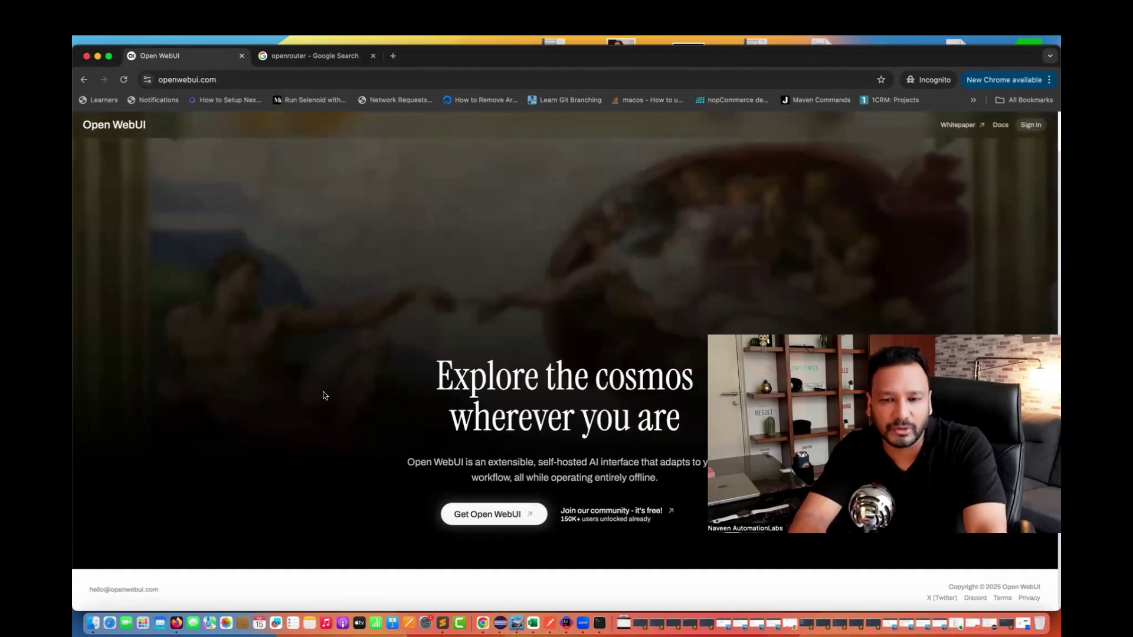
{"action": "left_click", "coordinate": [471, 513]}
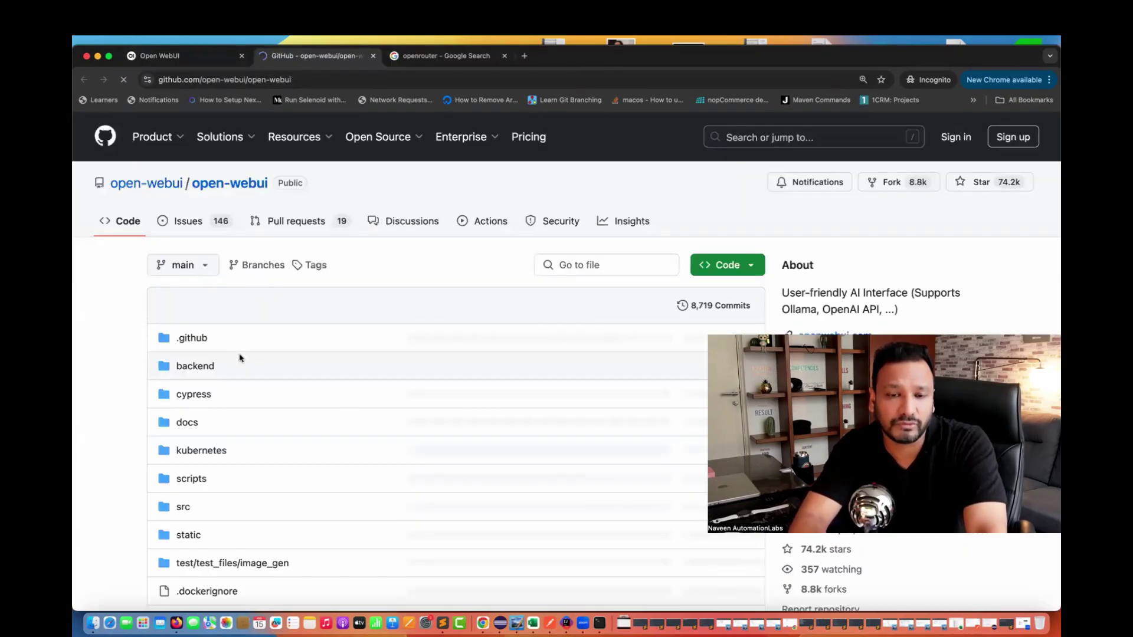
- Read the repository's README introduction and the Key Features of Open WebUI section
{"action": "scroll", "coordinate": [99, 396], "scroll_direction": "down", "scroll_amount": 10}
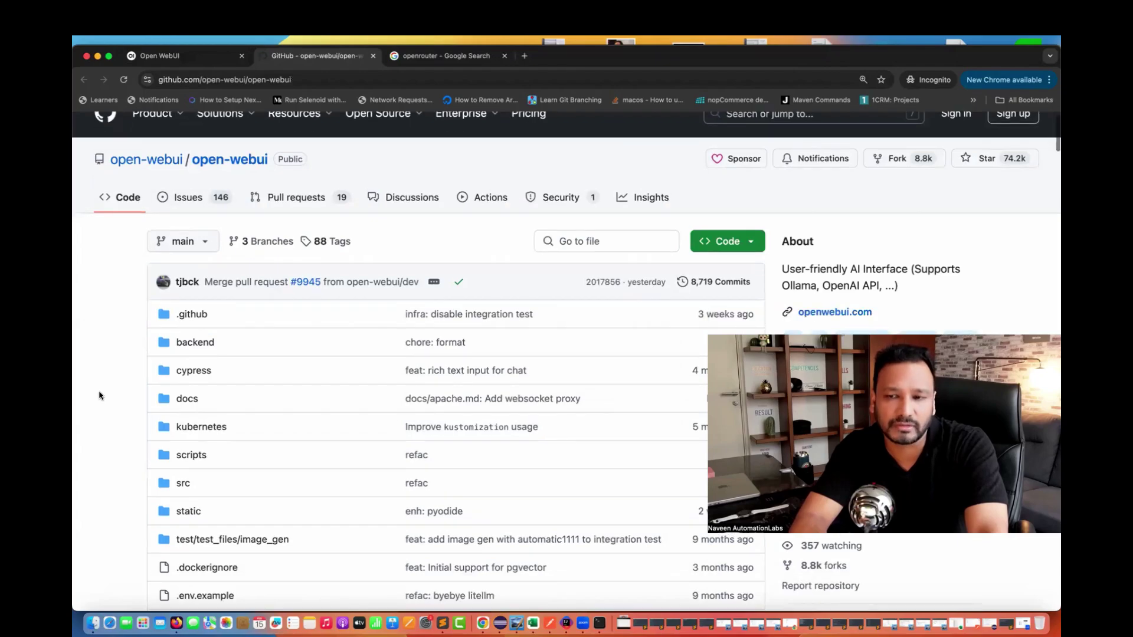
{"action": "scroll", "coordinate": [99, 396], "scroll_direction": "down", "scroll_amount": 15}
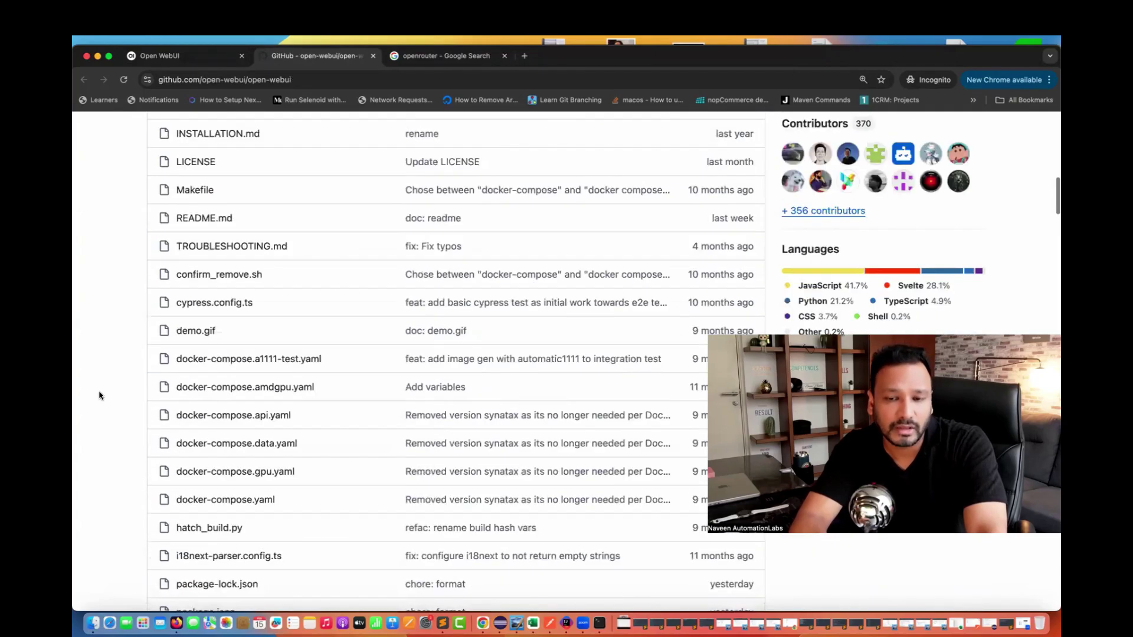
{"action": "scroll", "coordinate": [99, 396], "scroll_direction": "up", "scroll_amount": 2}
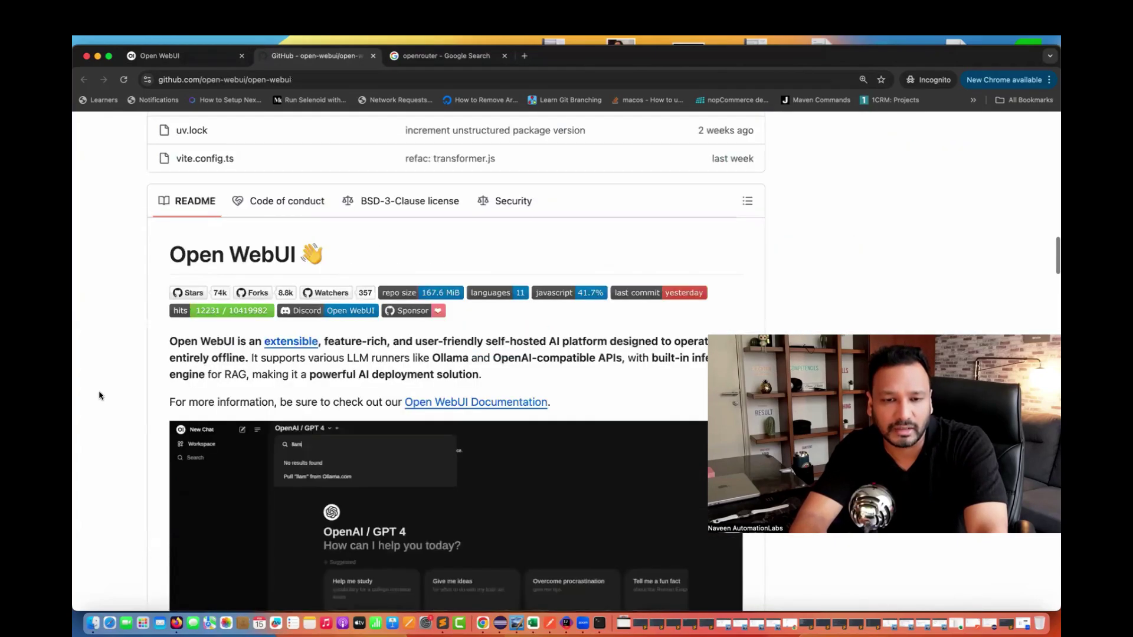
{"action": "scroll", "coordinate": [99, 395], "scroll_direction": "down", "scroll_amount": 1}
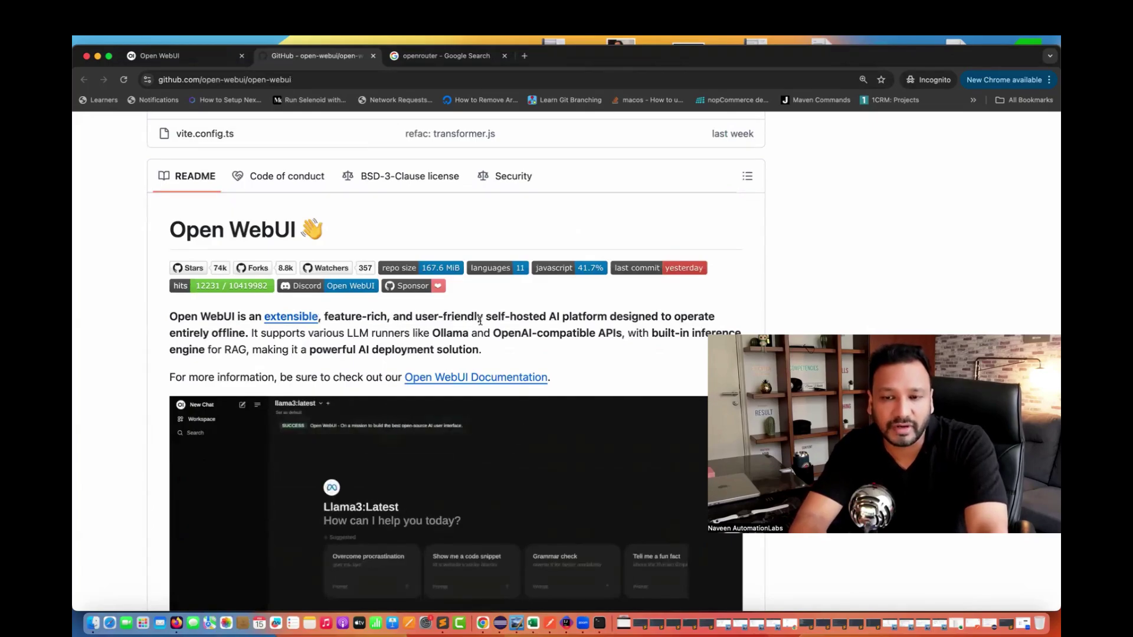
{"action": "scroll", "coordinate": [481, 323], "scroll_direction": "down", "scroll_amount": 3}
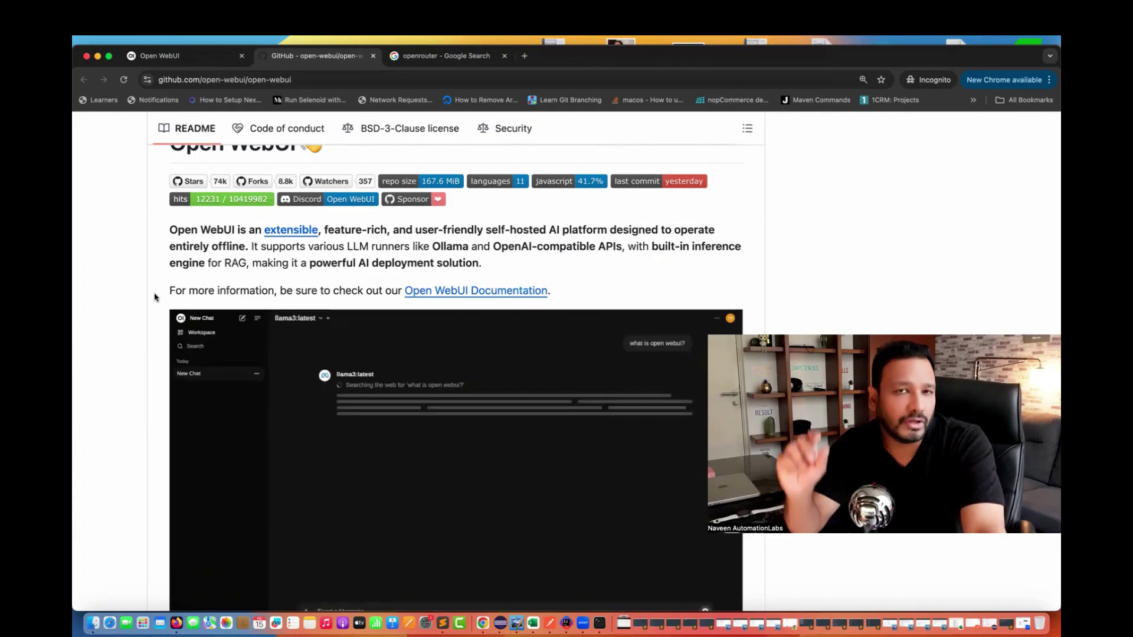
{"action": "scroll", "coordinate": [155, 297], "scroll_direction": "down", "scroll_amount": 3}
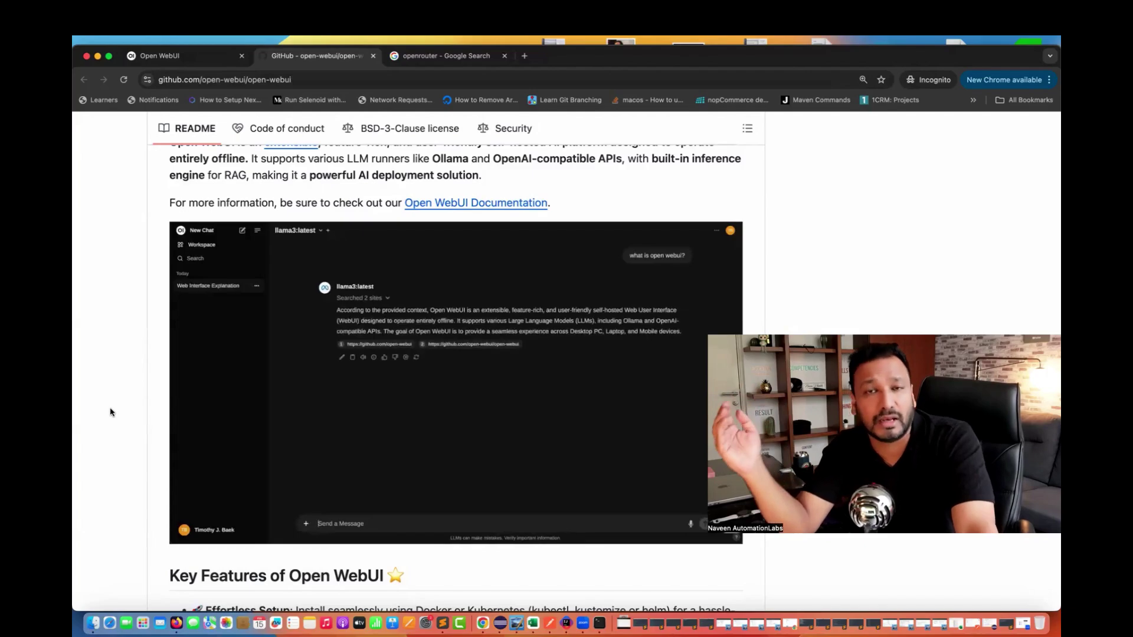
{"action": "scroll", "coordinate": [110, 412], "scroll_direction": "down", "scroll_amount": 5}
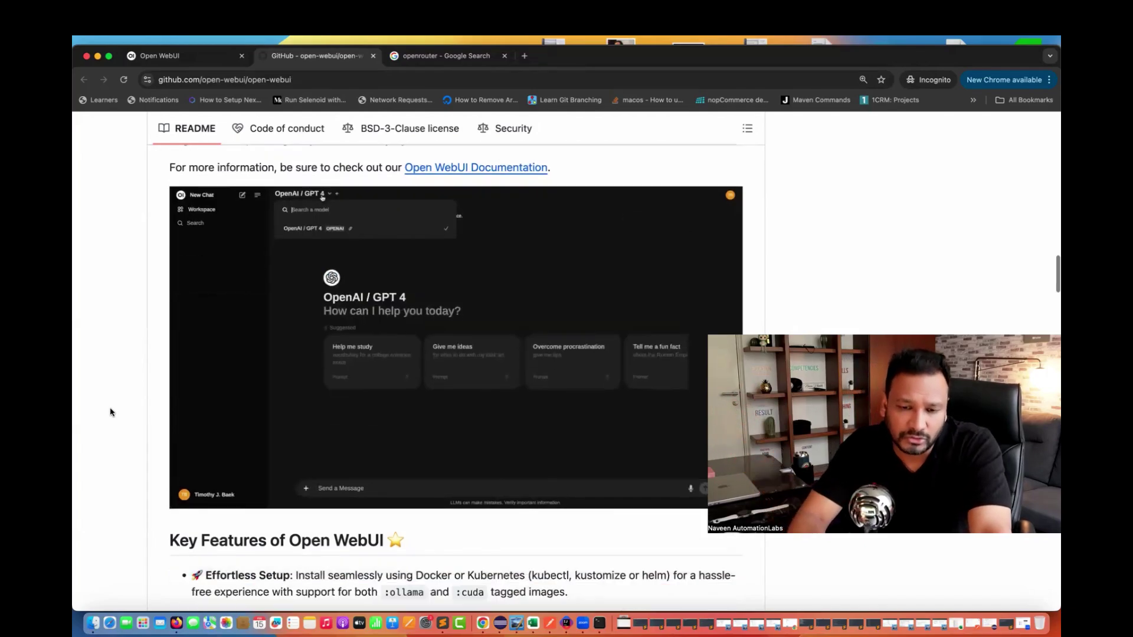
{"action": "scroll", "coordinate": [110, 412], "scroll_direction": "down", "scroll_amount": 4}
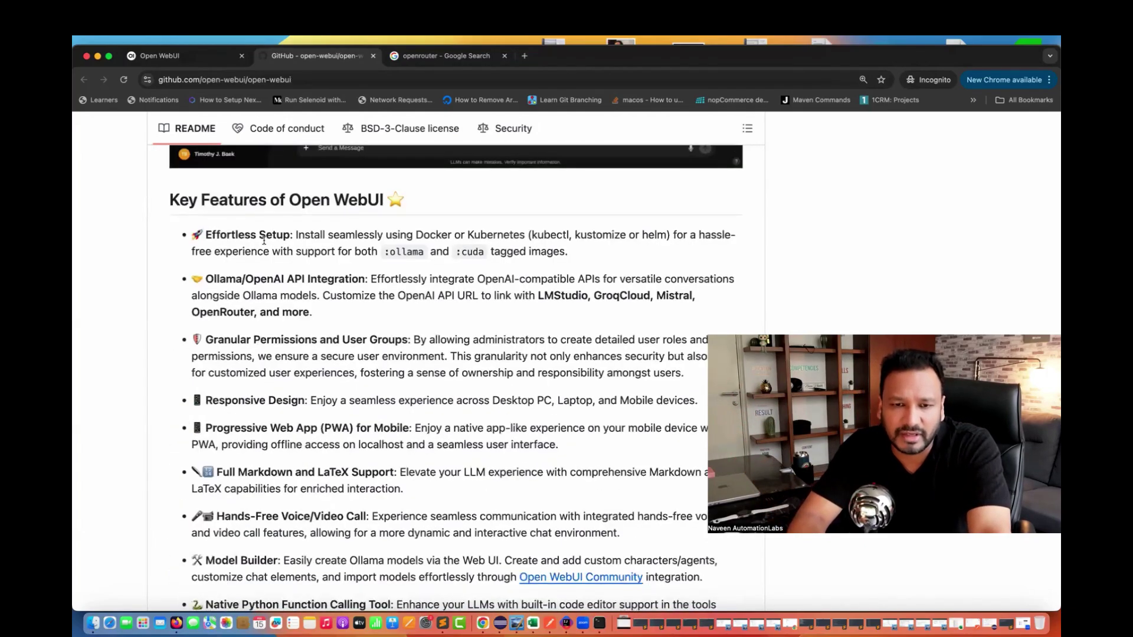
{"action": "scroll", "coordinate": [110, 387], "scroll_direction": "down", "scroll_amount": 2}
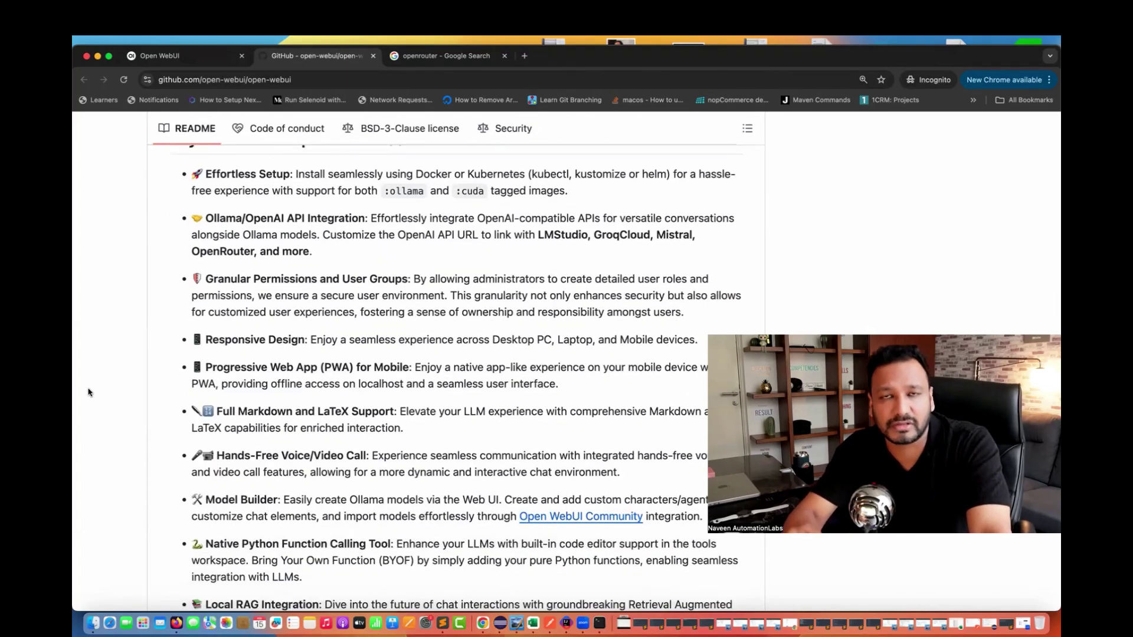
{"action": "scroll", "coordinate": [88, 393], "scroll_direction": "down", "scroll_amount": 1}
{"action": "scroll", "coordinate": [88, 392], "scroll_direction": "down", "scroll_amount": 5}
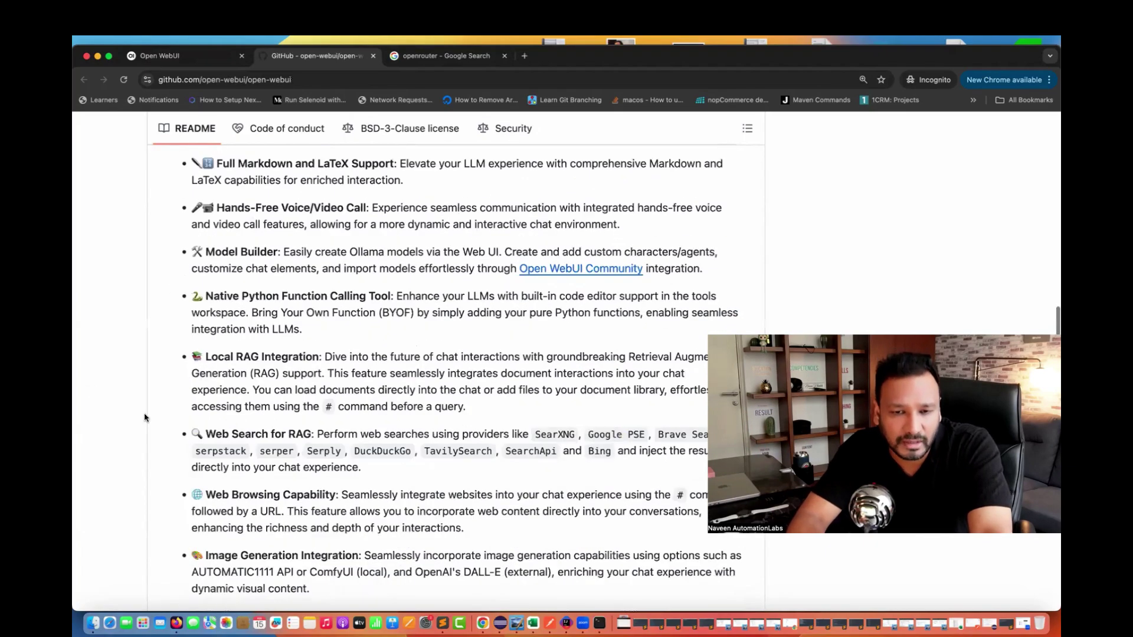
{"action": "scroll", "coordinate": [121, 418], "scroll_direction": "down", "scroll_amount": 8}
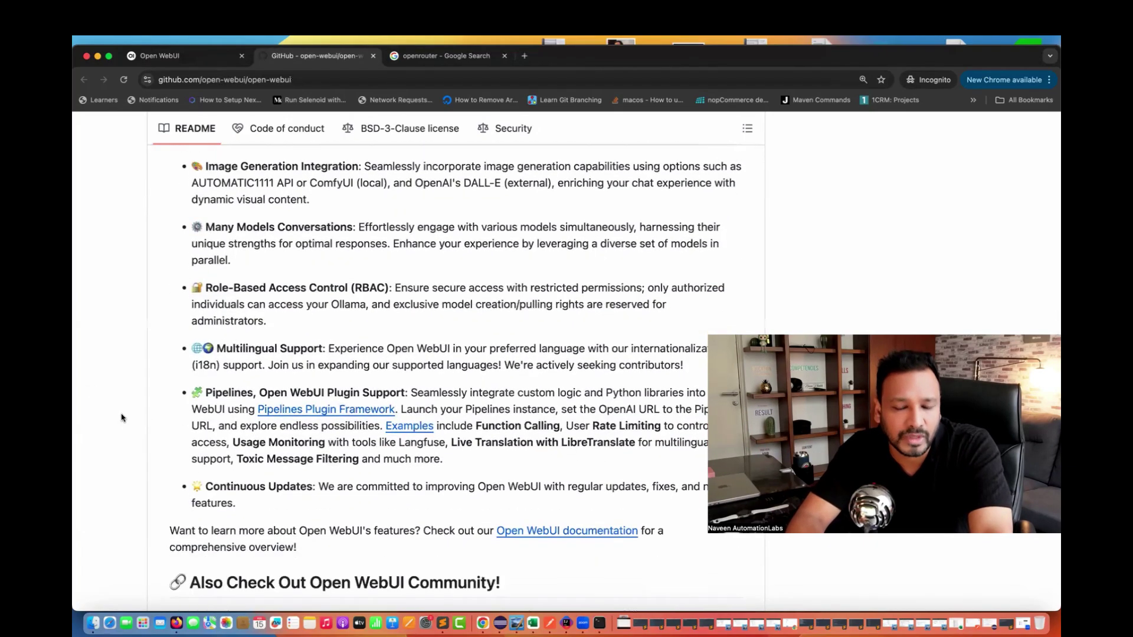
- Examine the README's Python pip installation section: the required Python version and the commands for installing and running Open WebUI
{"action": "scroll", "coordinate": [122, 418], "scroll_direction": "down", "scroll_amount": 8}
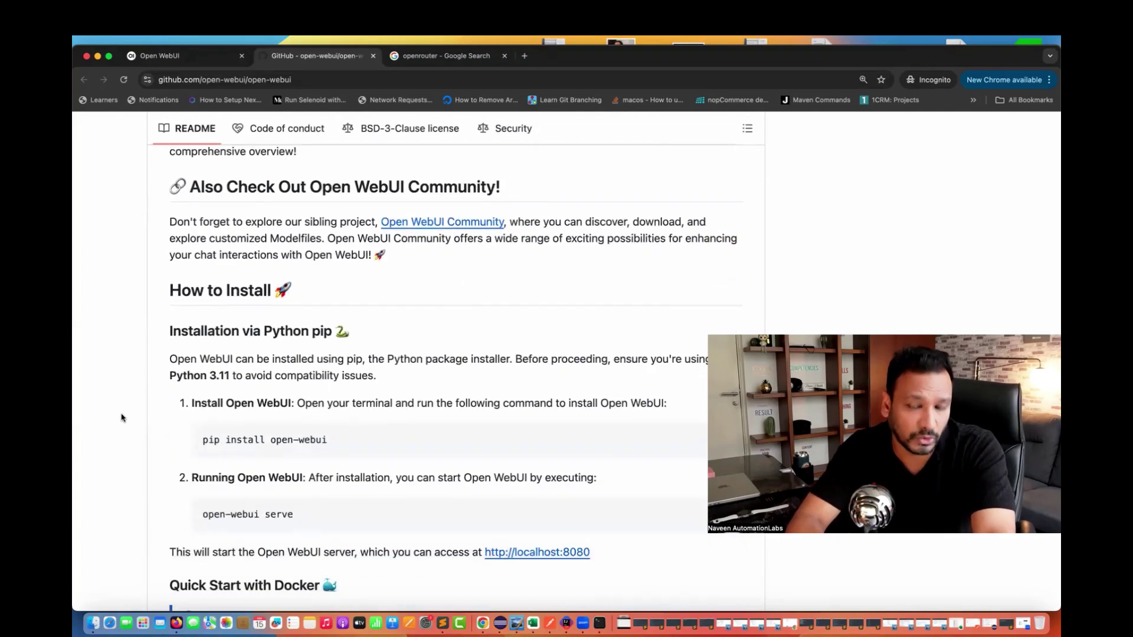
{"action": "scroll", "coordinate": [121, 418], "scroll_direction": "down", "scroll_amount": 3}
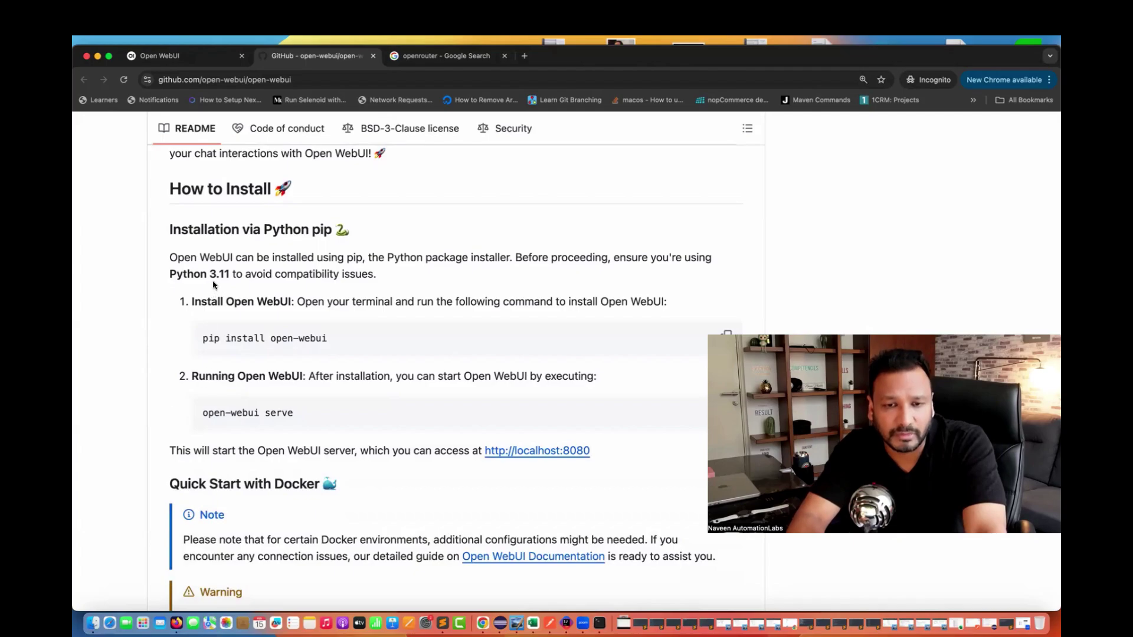
{"action": "triple_click", "coordinate": [274, 274]}
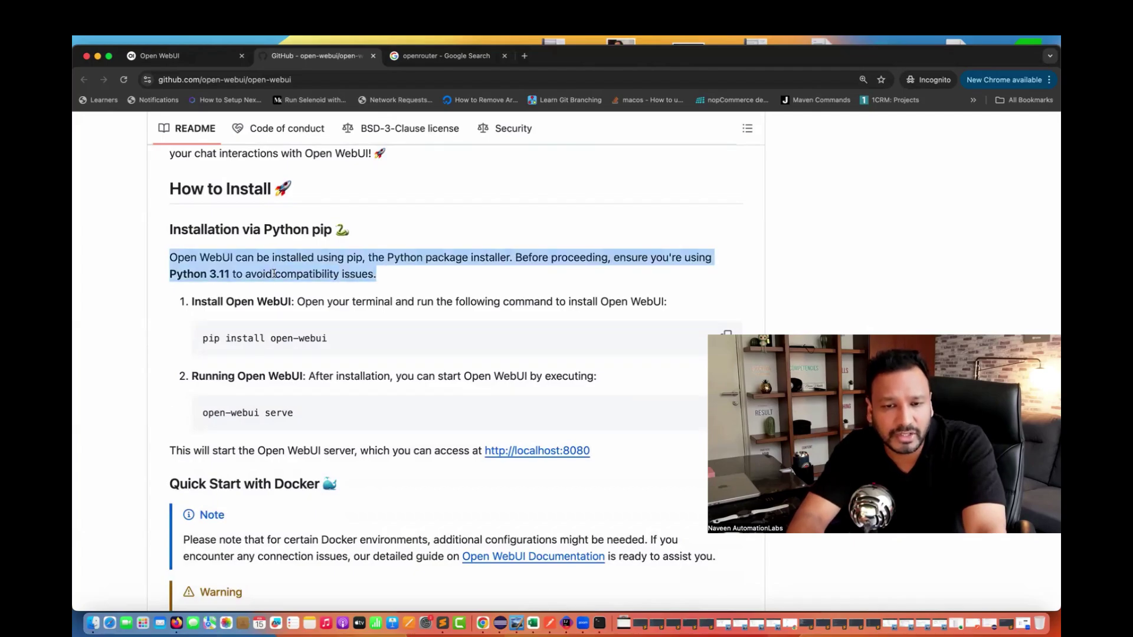
{"action": "left_click", "coordinate": [86, 373]}
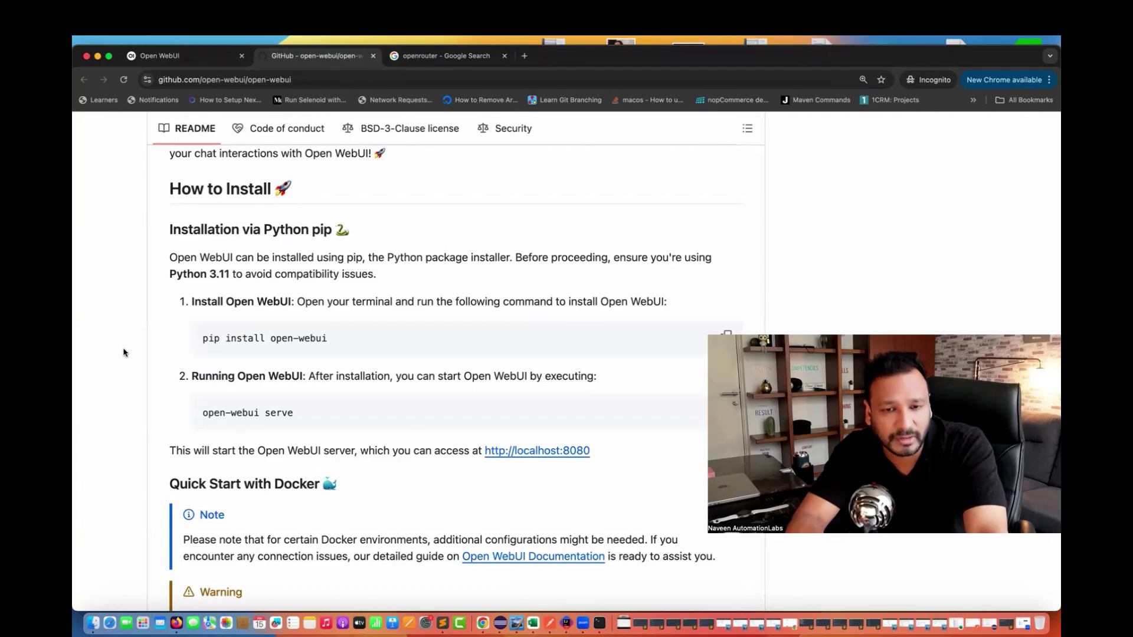
{"action": "triple_click", "coordinate": [244, 334]}
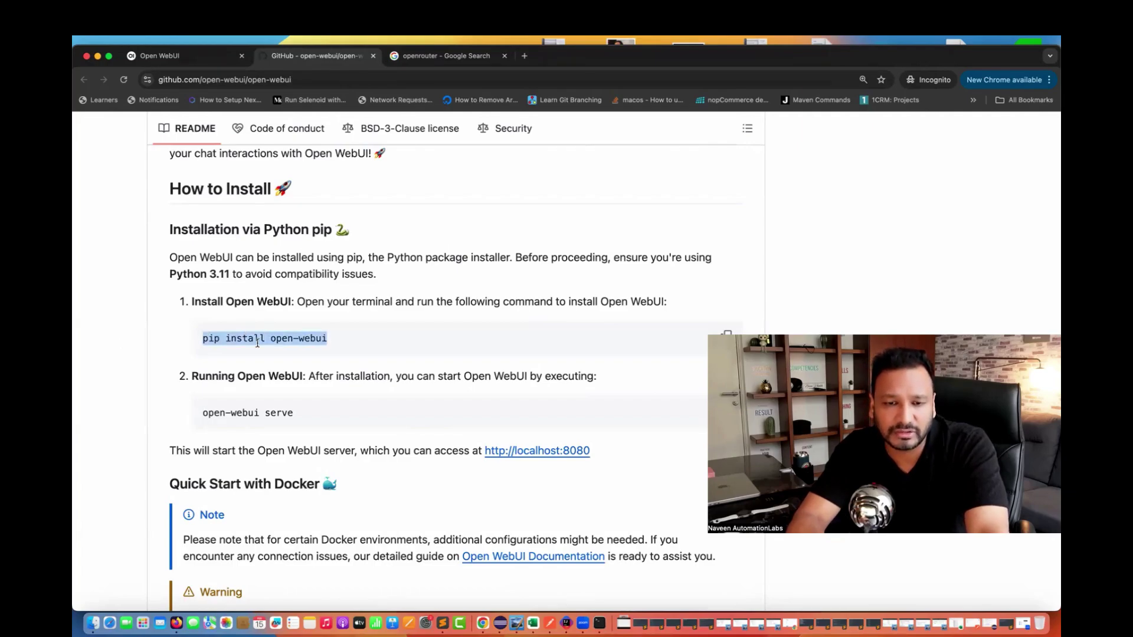
{"action": "triple_click", "coordinate": [258, 410]}
{"action": "left_click", "coordinate": [350, 403]}
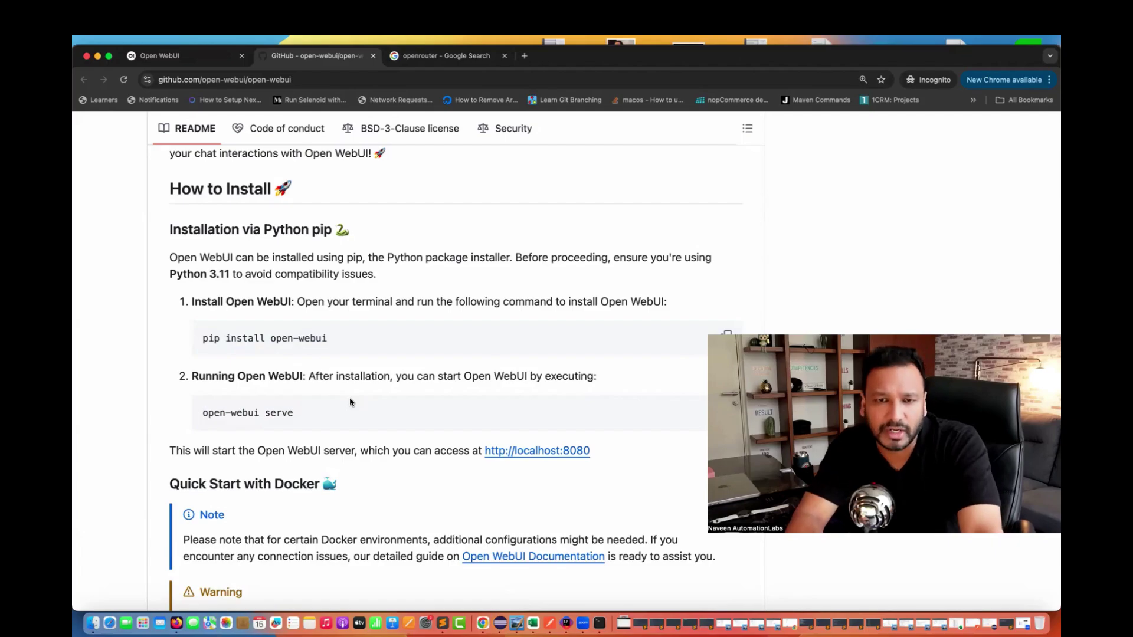
- Switch to the terminal, go to the Documents directory and create a folder named naveen-open-webui there
{"action": "key", "text": "alt+space"}
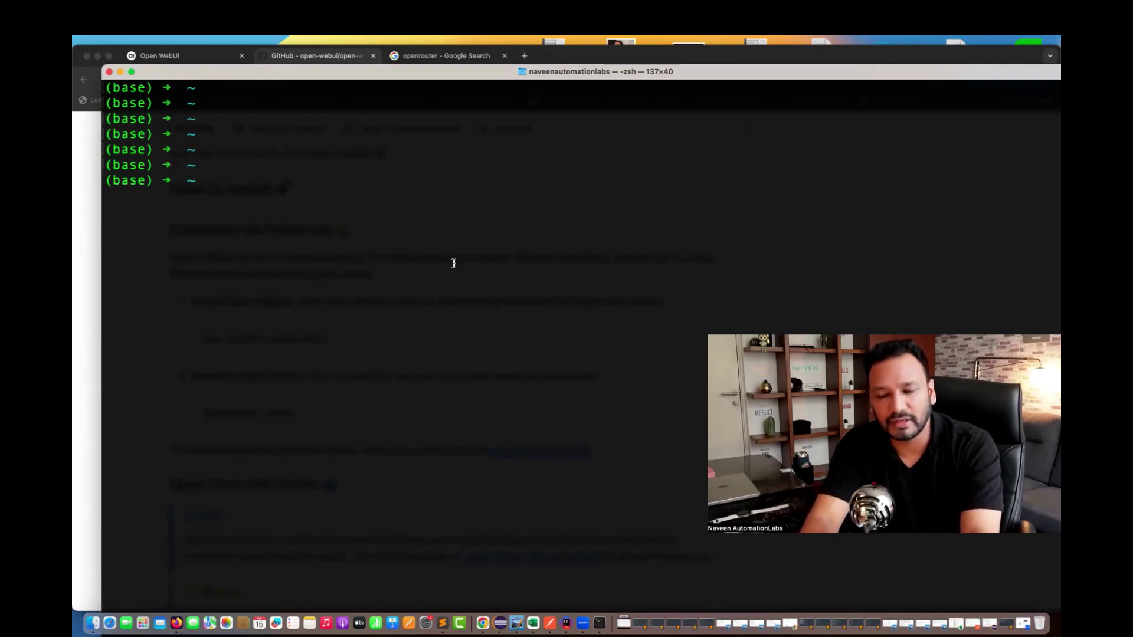
{"action": "type", "text": "cd Docu"}
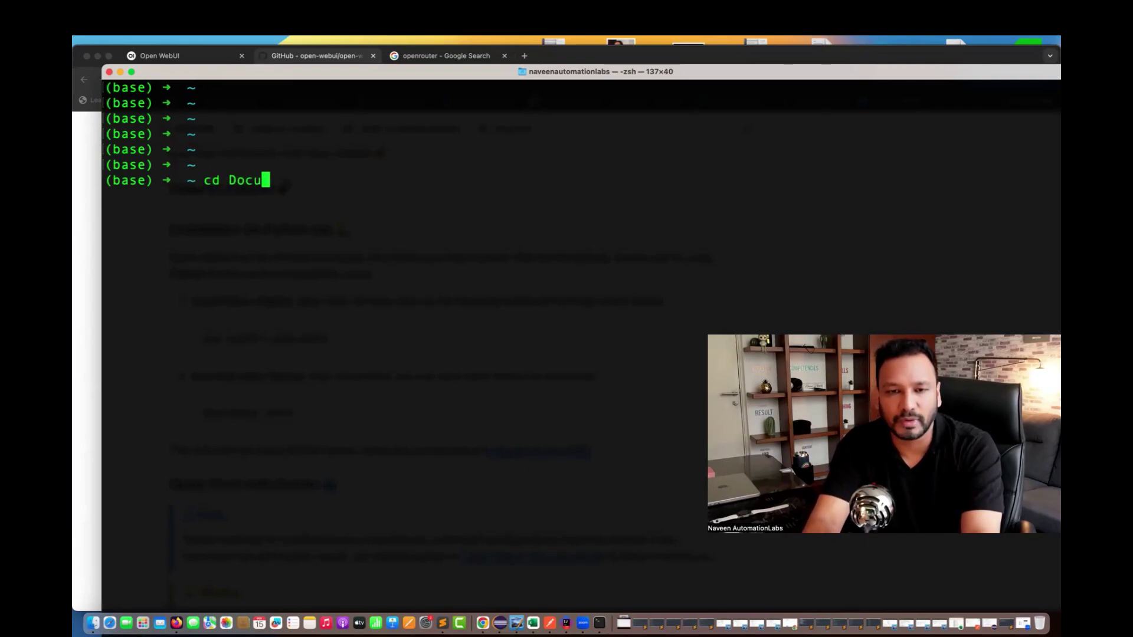
{"action": "key", "text": "Tab"}
{"action": "key", "text": "Return"}
{"action": "type", "text": "mkdir"}
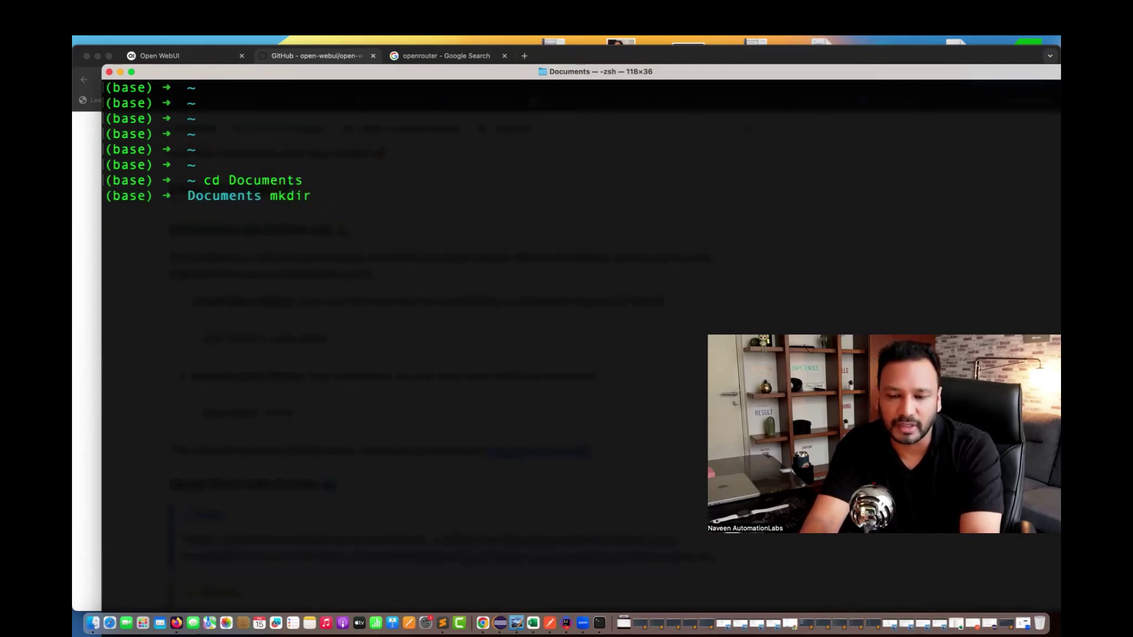
{"action": "type", "text": "naveen-open-webui"}
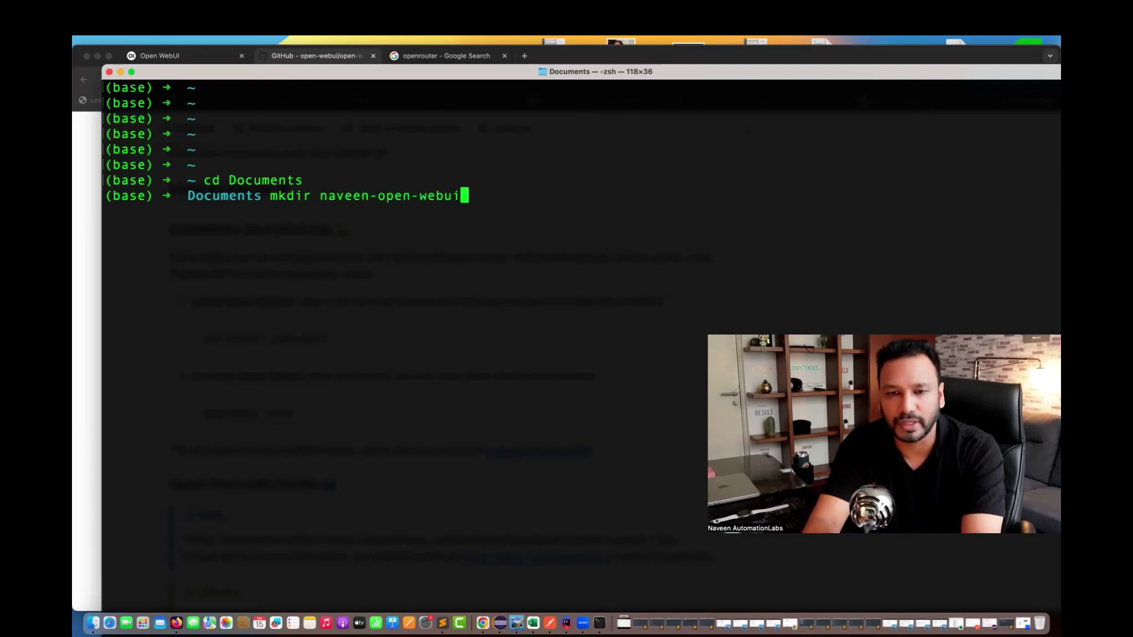
{"action": "key", "text": "Return"}
- Change the terminal's working directory to the new naveen-open-webui folder
{"action": "type", "text": "cd na"}
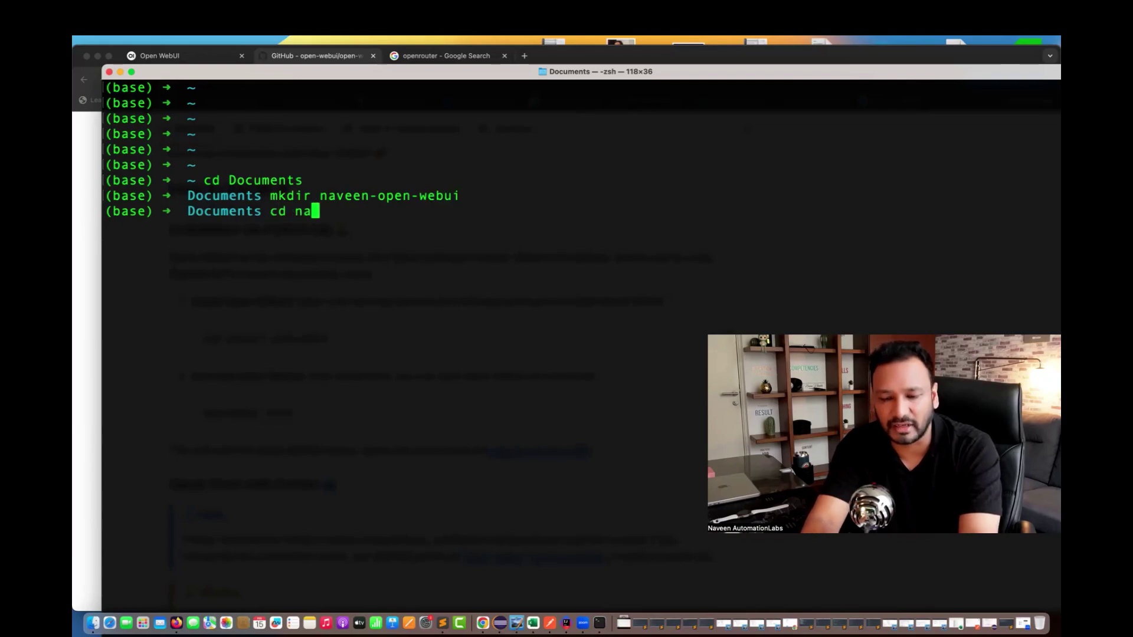
{"action": "type", "text": "veen-o"}
{"action": "key", "text": "Tab"}
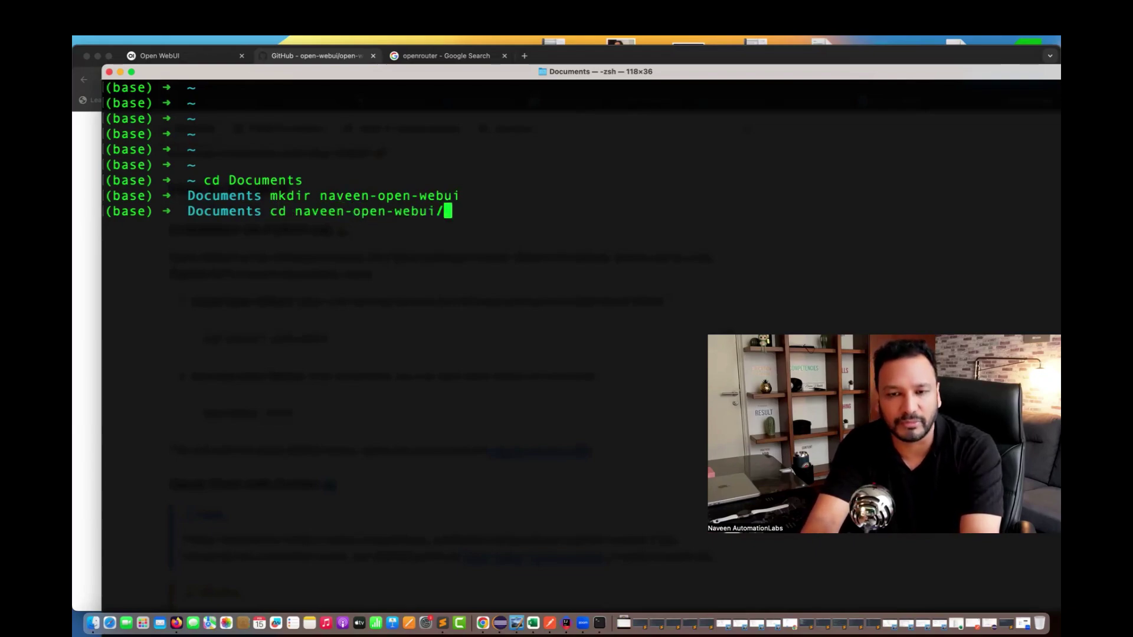
{"action": "key", "text": "Return"}
{"action": "key", "text": "Return"}
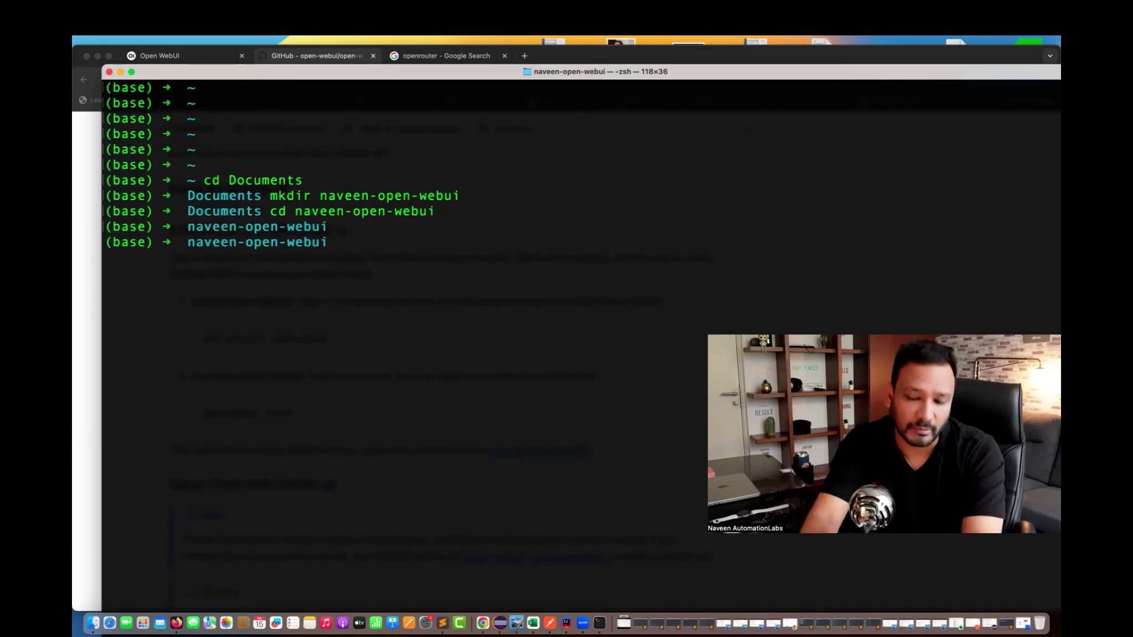
- Create a Python virtual environment named open-webui in the project folder with python3 -m venv open-webui
{"action": "type", "text": "python3 vnv"}
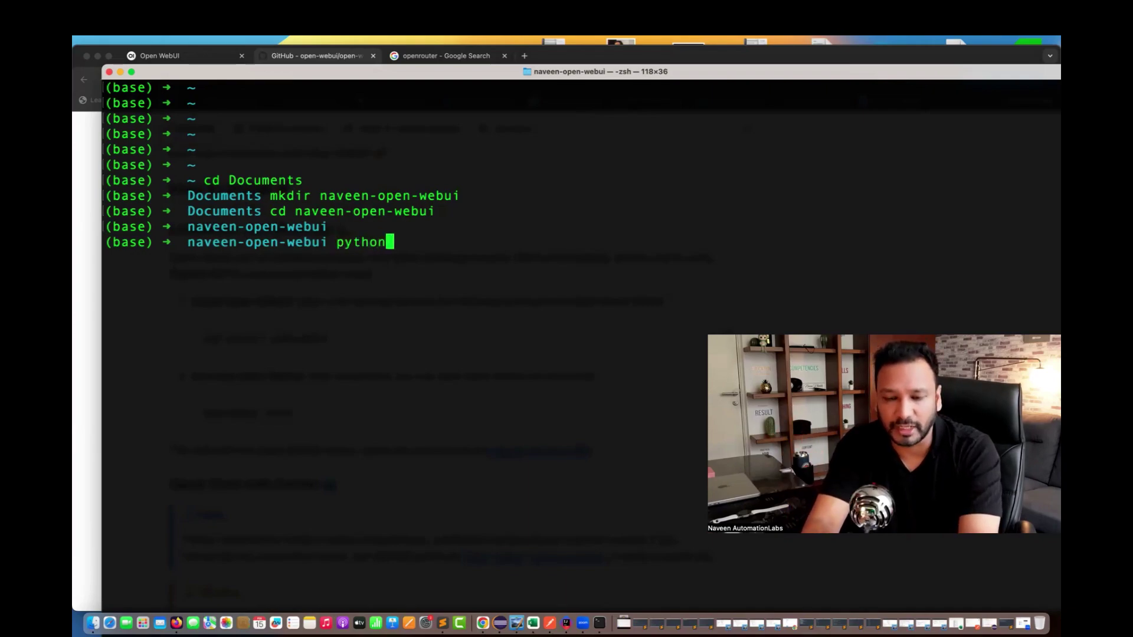
{"action": "key", "text": "BackSpace"}
{"action": "key", "text": "BackSpace"}
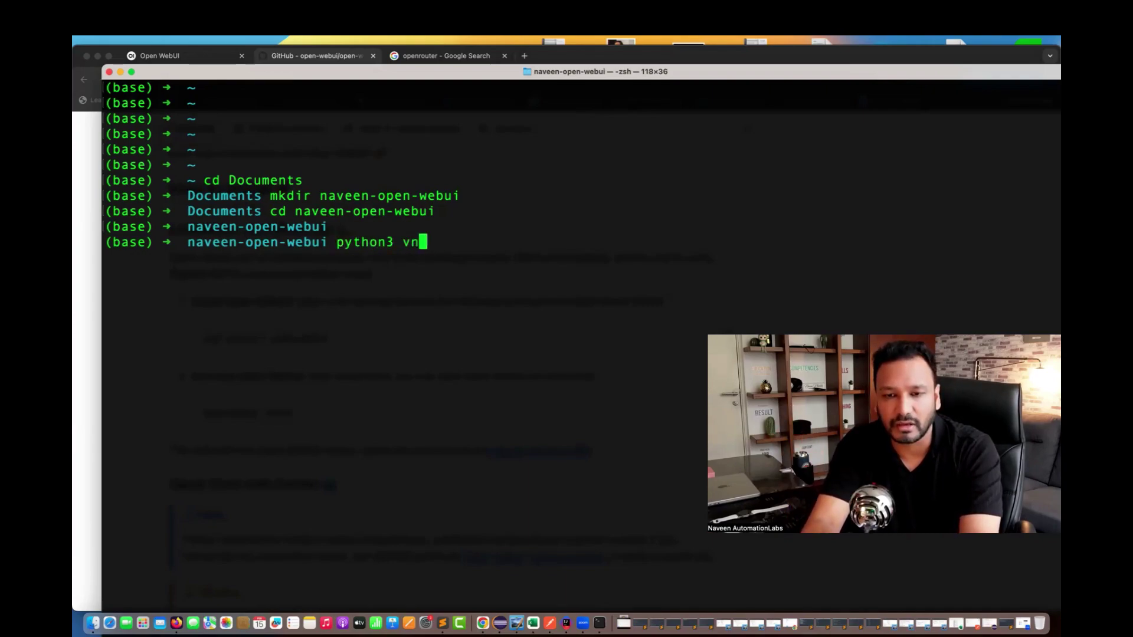
{"action": "type", "text": "env"}
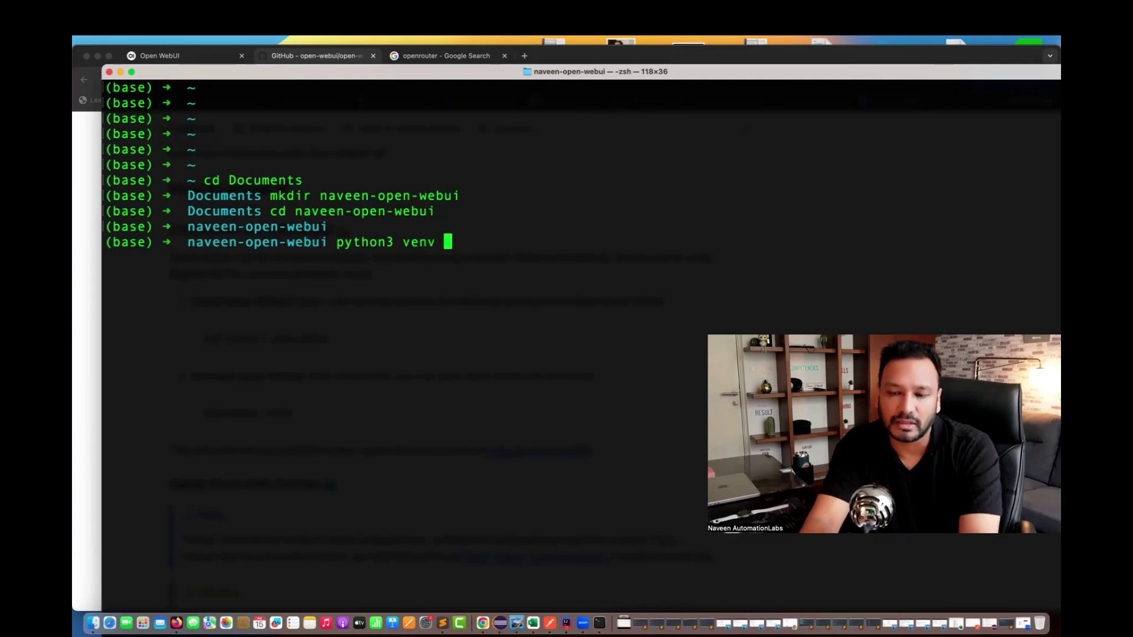
{"action": "key", "text": "Left"}
{"action": "key", "text": "Left"}
{"action": "key", "text": "Left"}
{"action": "key", "text": "Left"}
{"action": "key", "text": "Left"}
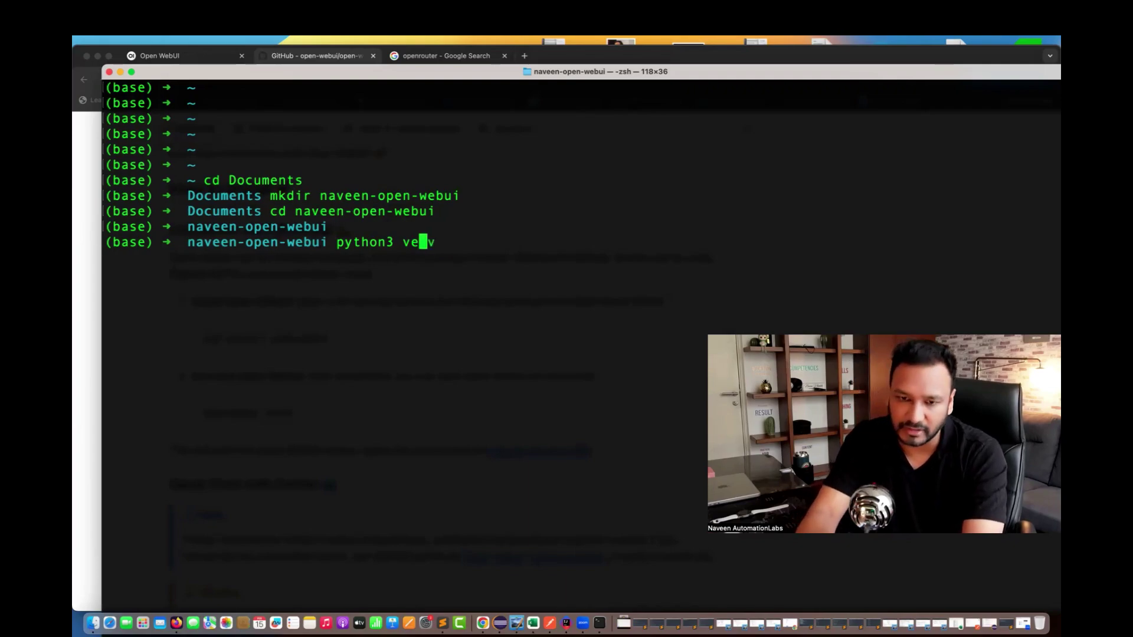
{"action": "type", "text": "-m"}
{"action": "key", "text": "Right"}
{"action": "key", "text": "Right"}
{"action": "key", "text": "Right"}
{"action": "key", "text": "Right"}
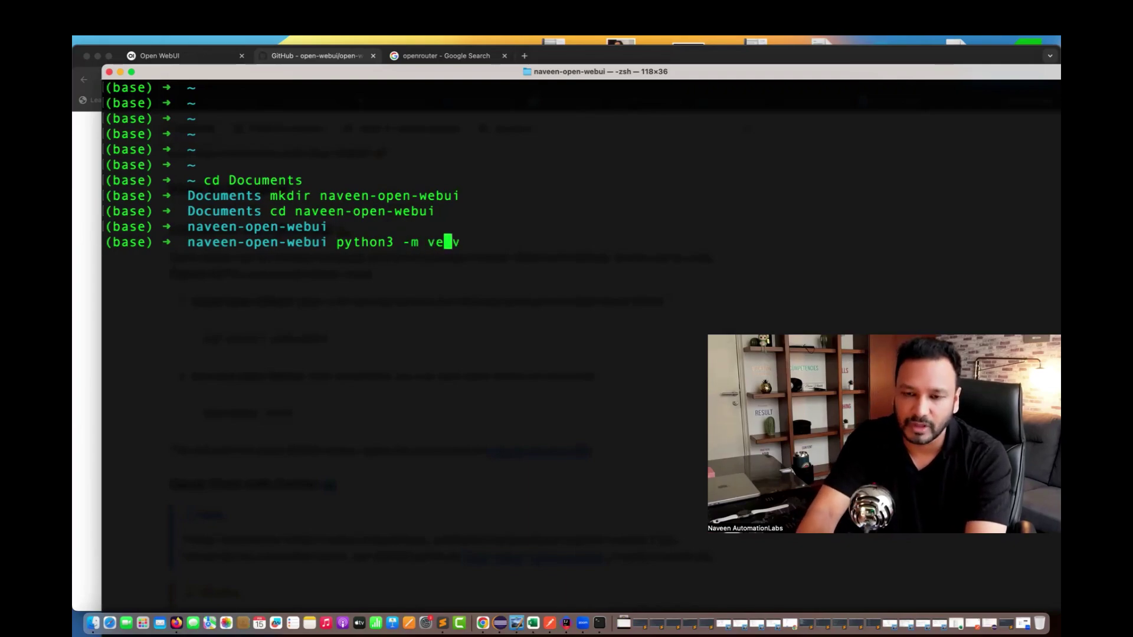
{"action": "key", "text": "Right"}
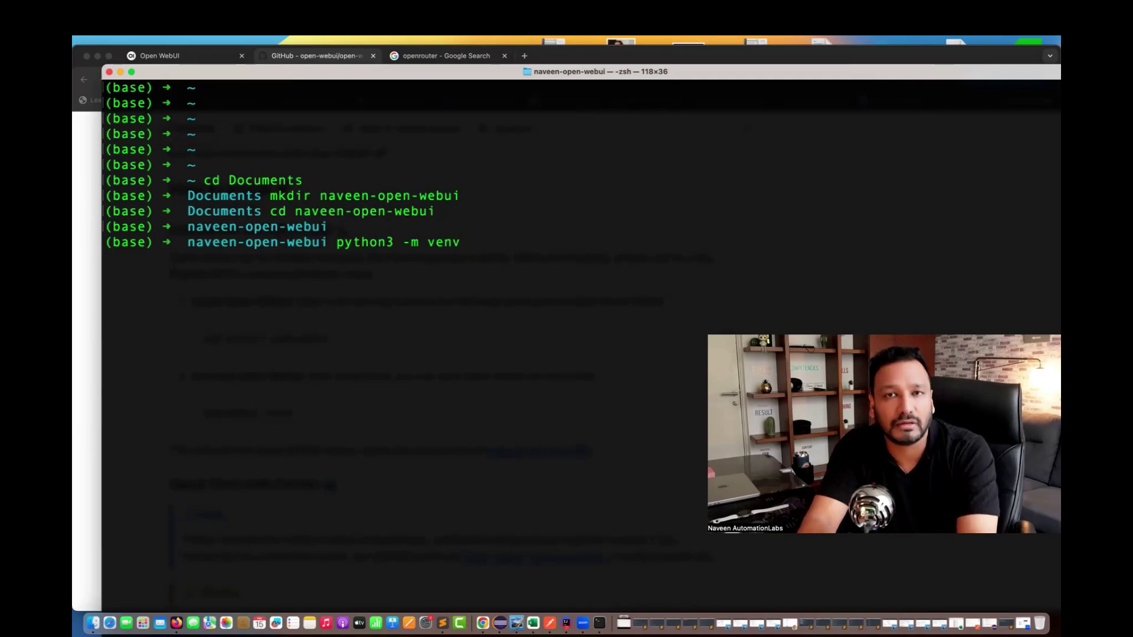
{"action": "type", "text": "open"}
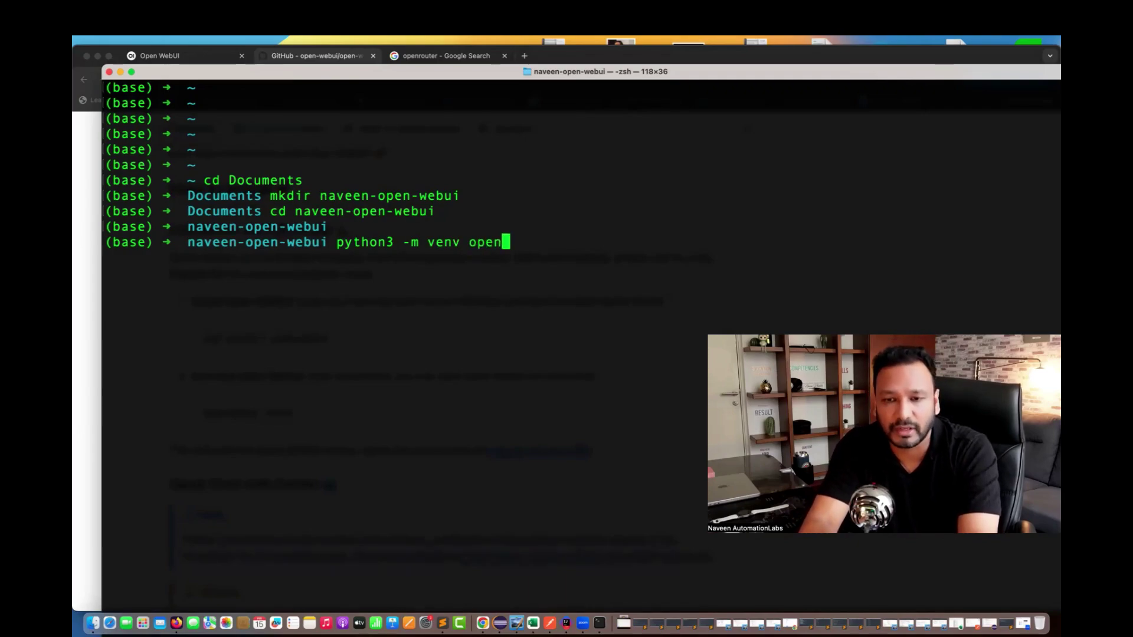
{"action": "type", "text": "-webui"}
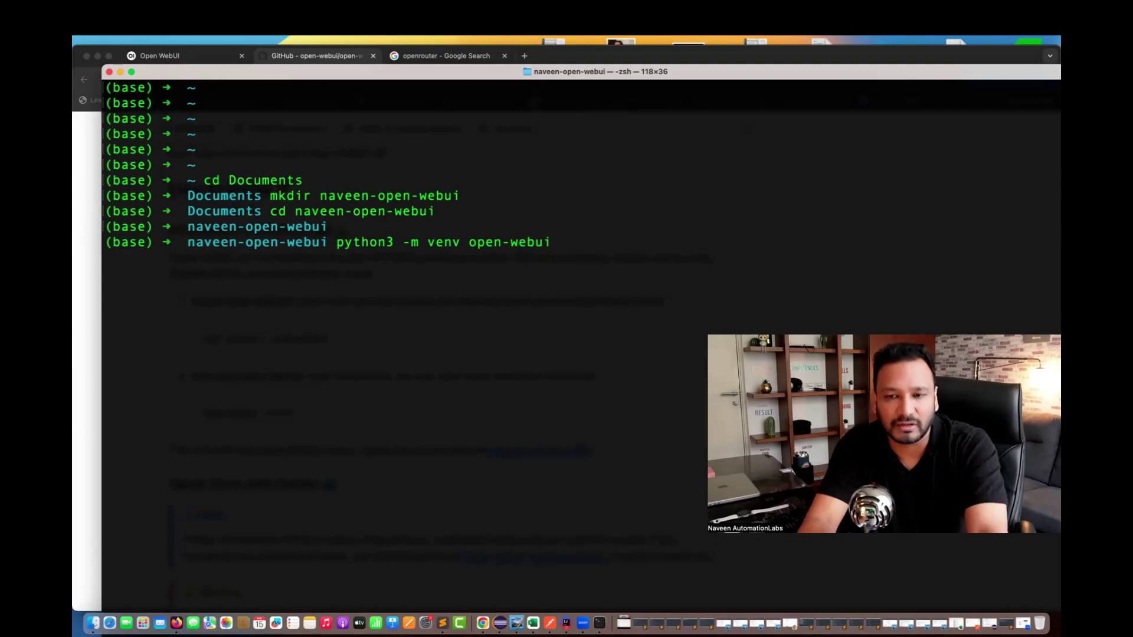
{"action": "key", "text": "Return"}
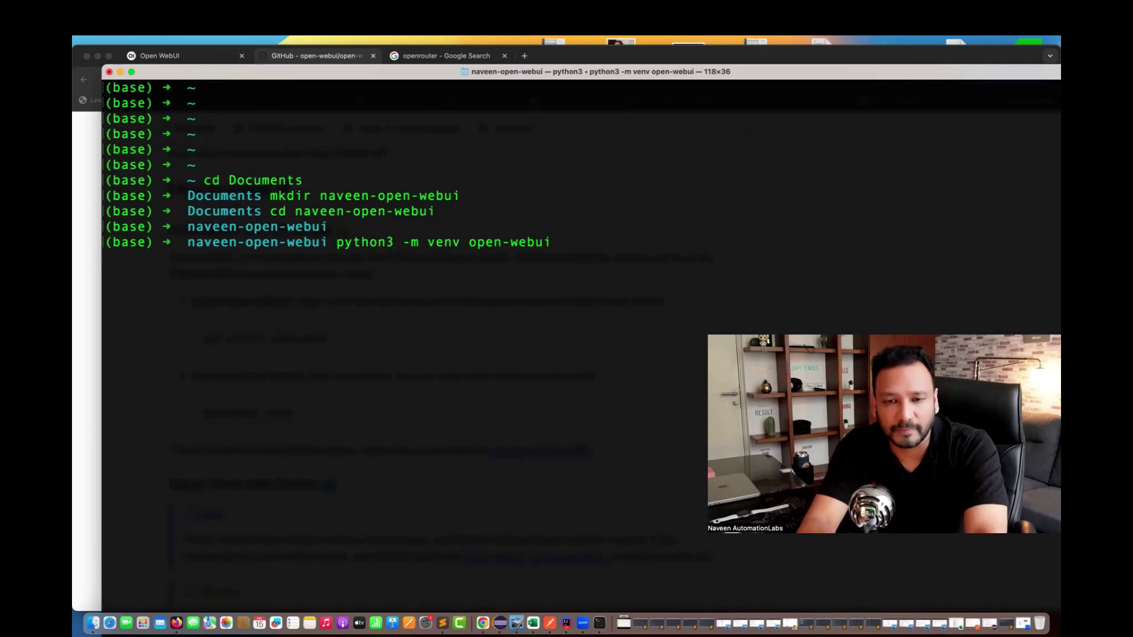
- Activate the new virtual environment with source open-webui/bin/activate and check the environment name in the prompt
{"action": "type", "text": "source "}
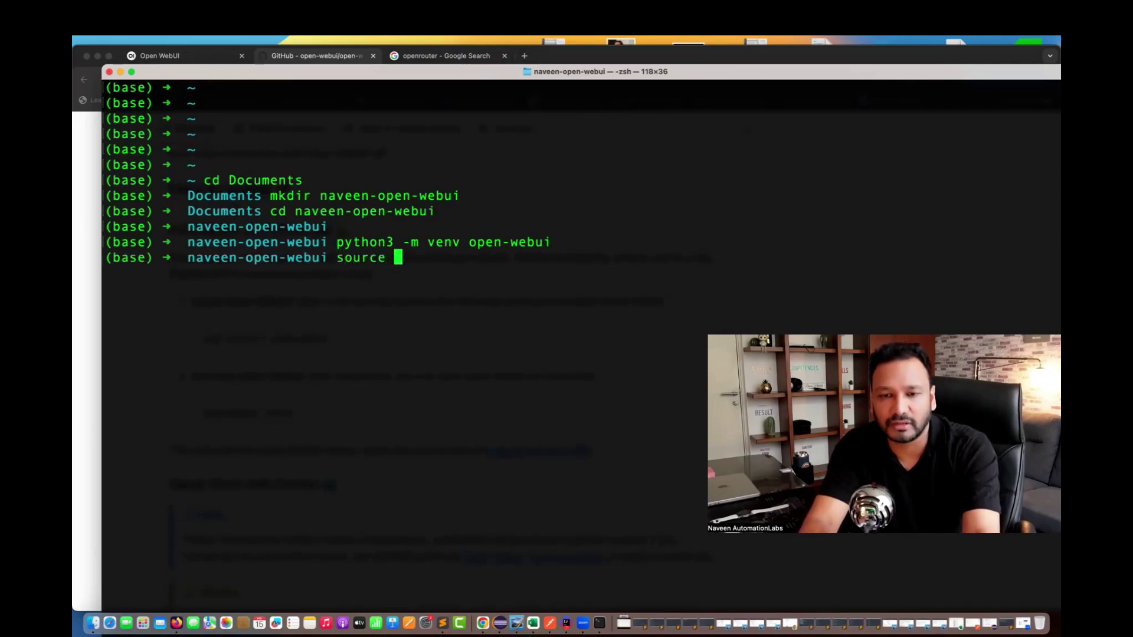
{"action": "type", "text": "open-we"}
{"action": "key", "text": "Tab"}
{"action": "type", "text": "bi"}
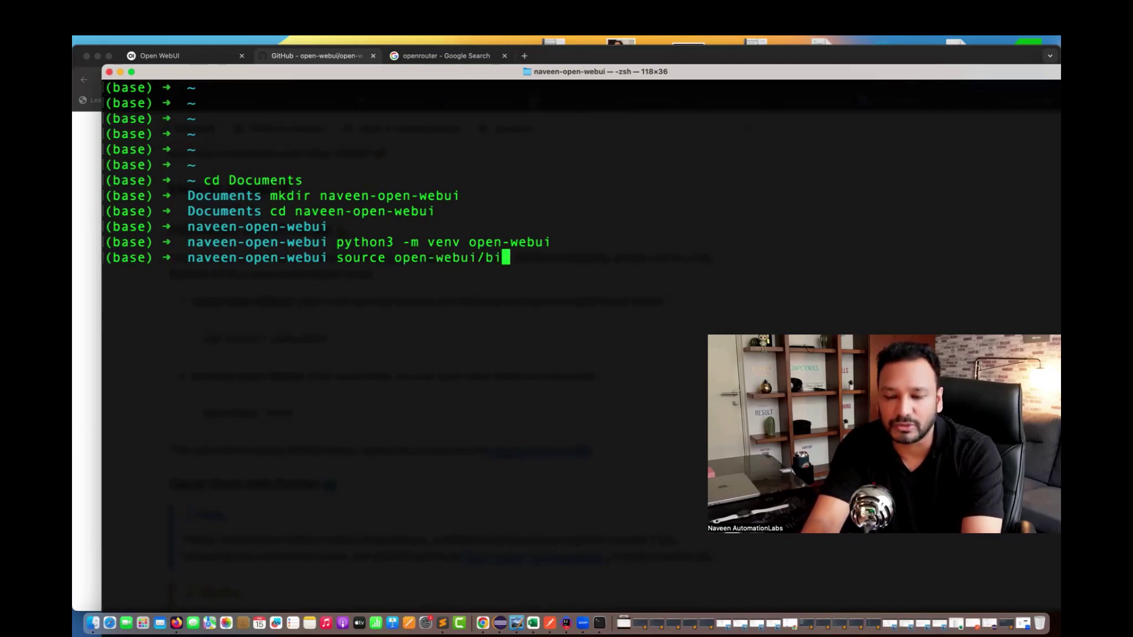
{"action": "type", "text": "n/ac"}
{"action": "key", "text": "Tab"}
{"action": "key", "text": "Return"}
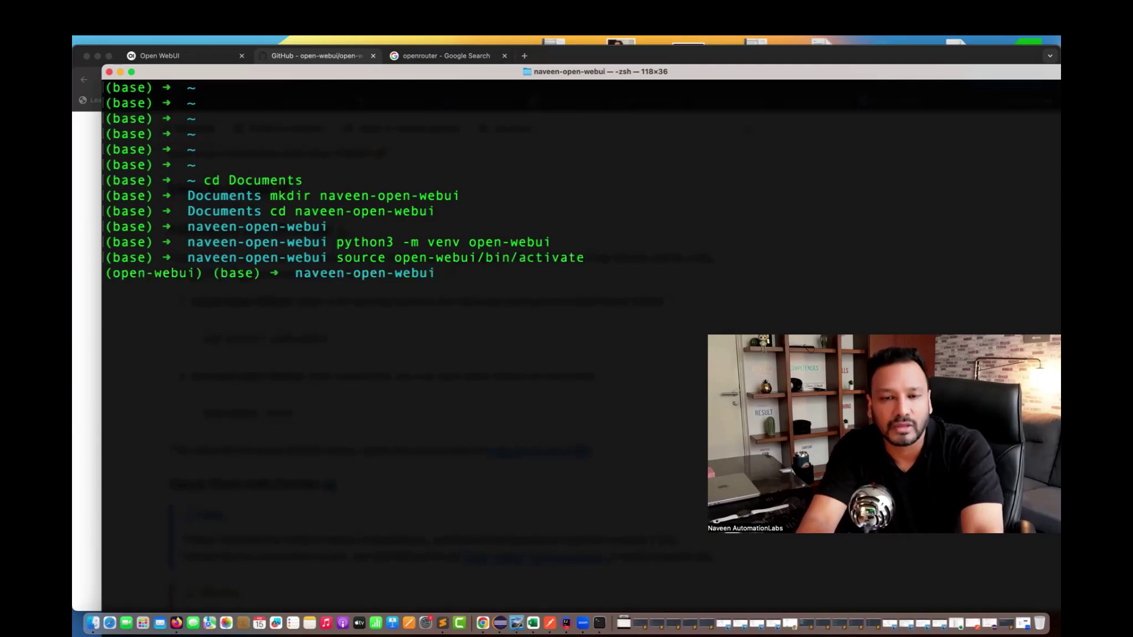
{"action": "key", "text": "Return"}
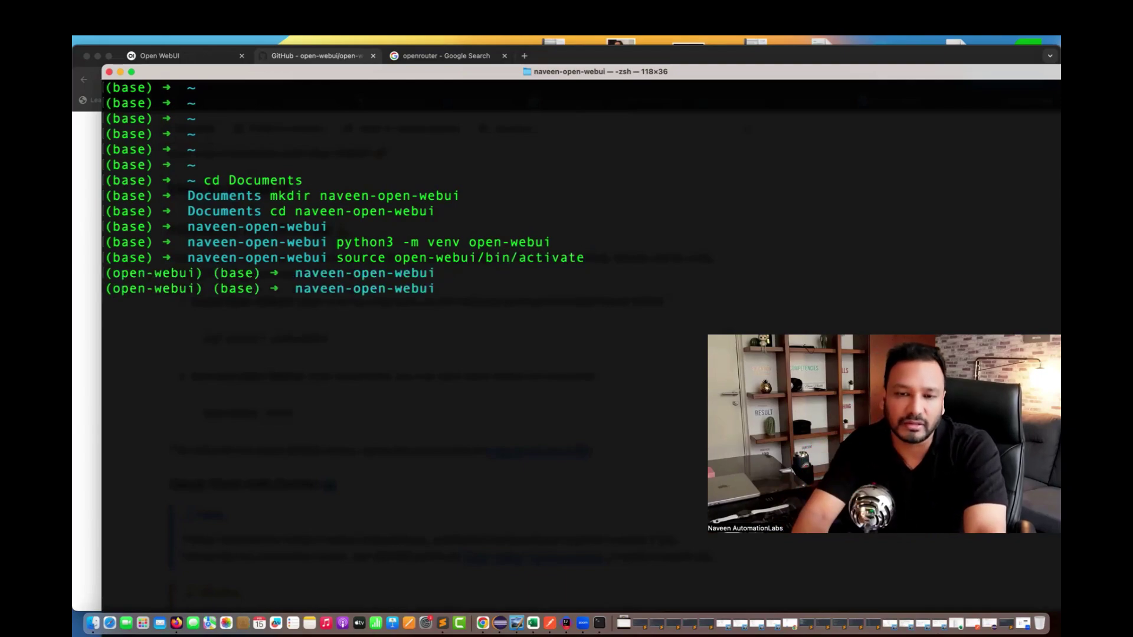
{"action": "triple_click", "coordinate": [186, 289]}
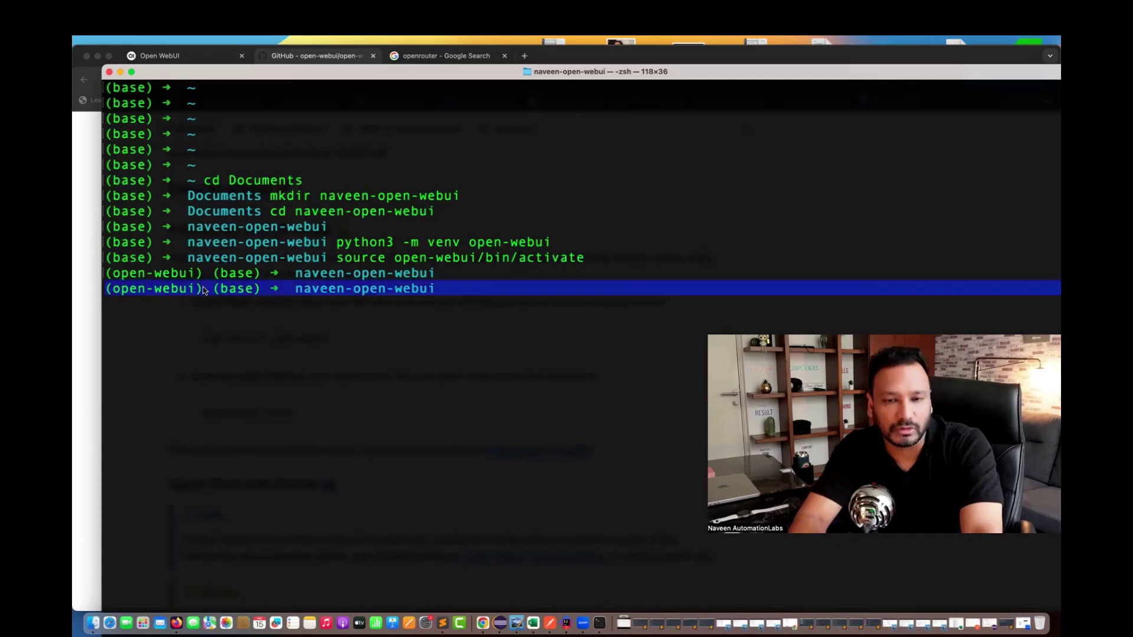
{"action": "left_click", "coordinate": [415, 318]}
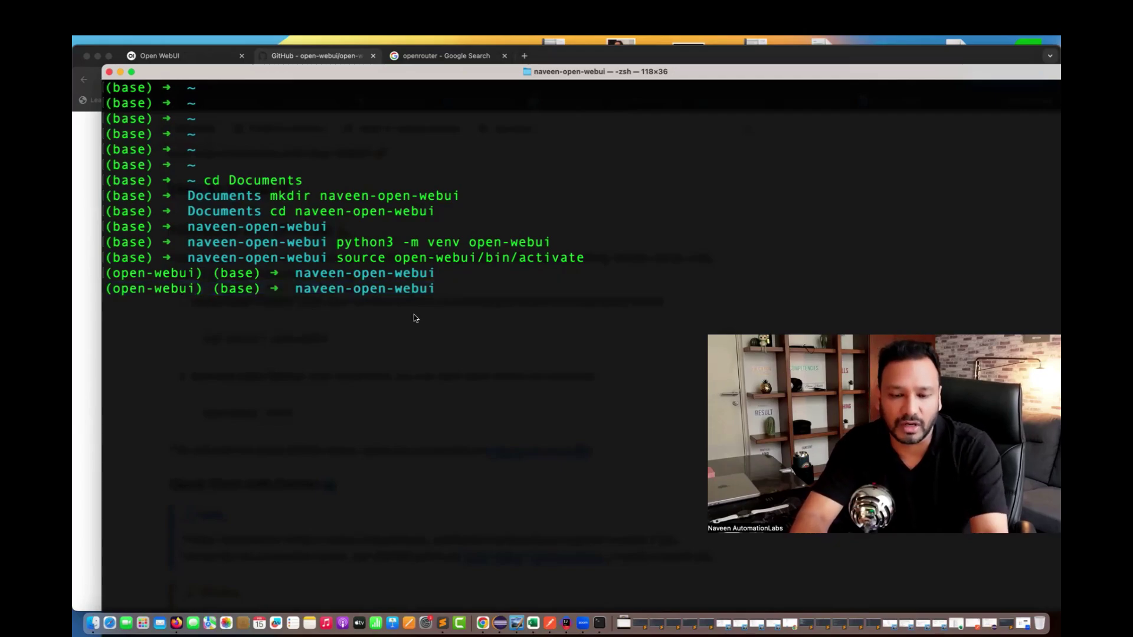
- Copy the command pip install open-webui from the README in the browser and run it in the terminal
{"action": "left_click", "coordinate": [81, 330]}
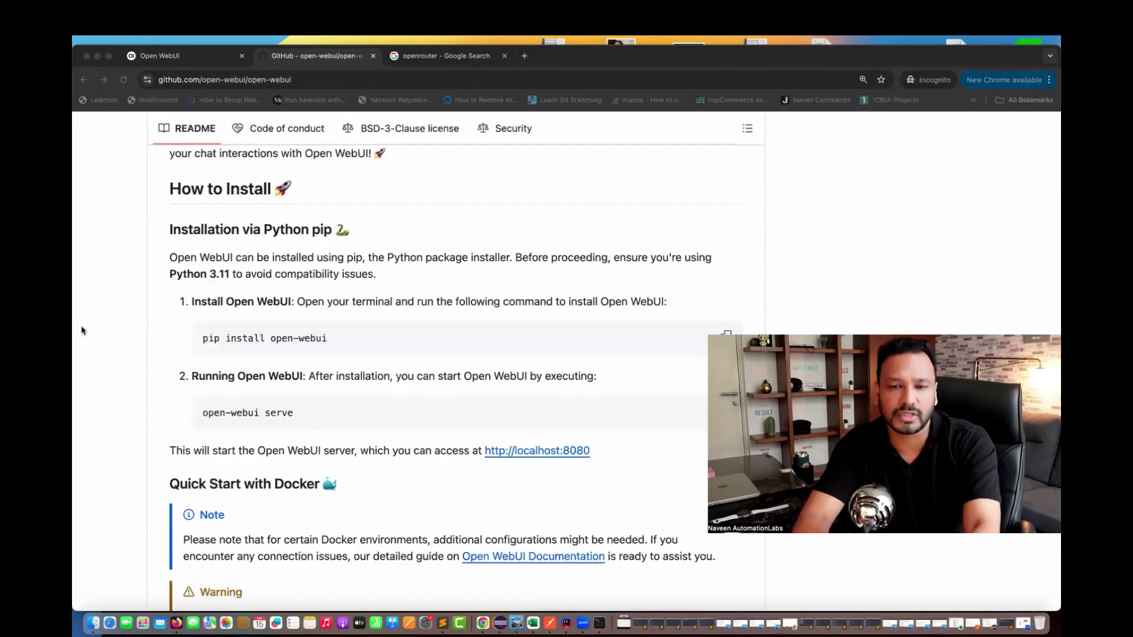
{"action": "triple_click", "coordinate": [267, 340]}
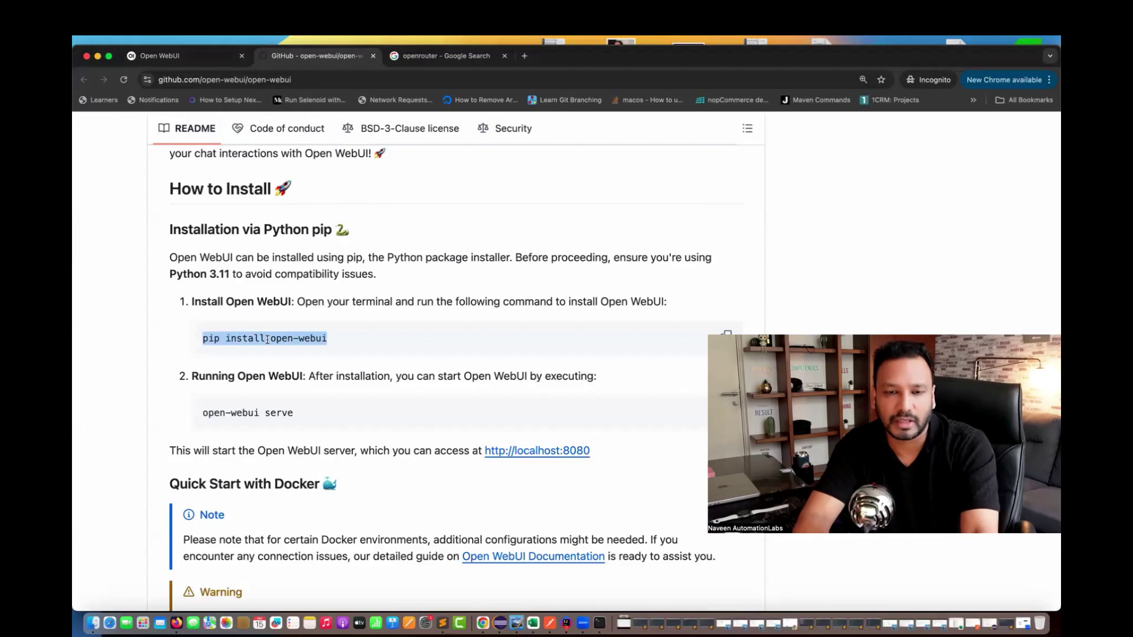
{"action": "key", "text": "super+c"}
{"action": "key", "text": "super+Tab"}
{"action": "key", "text": "super+v"}
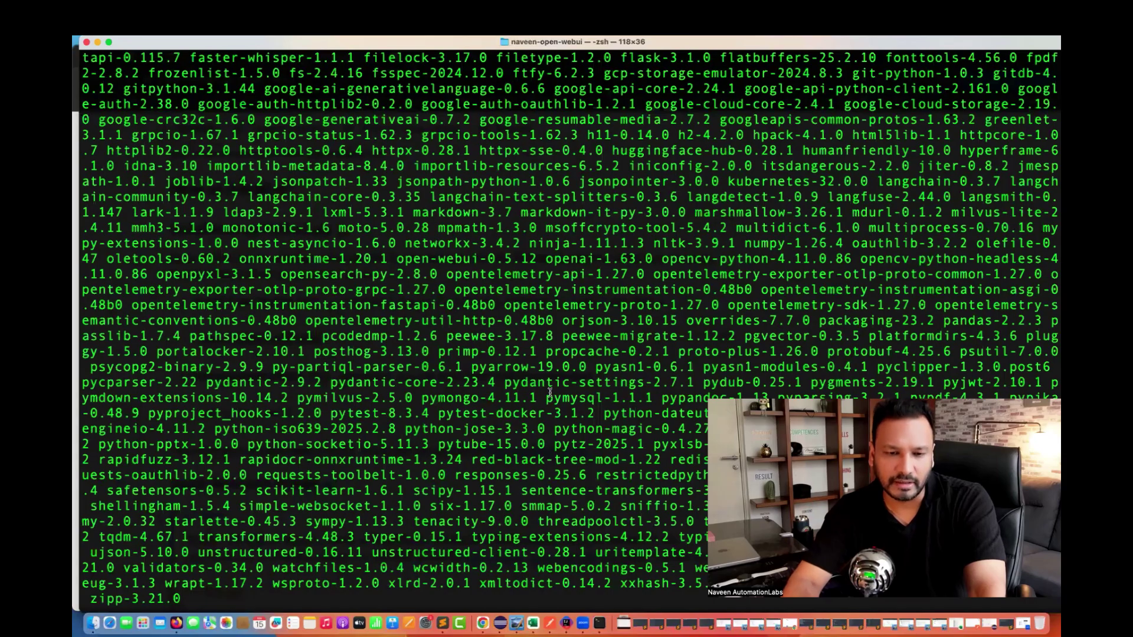
- Add blank prompt lines below the installation output and examine the notice about upgrading pip
{"action": "key", "text": "Return"}
{"action": "key", "text": "Return"}
{"action": "key", "text": "Return"}
{"action": "key", "text": "Return"}
{"action": "key", "text": "Return"}
{"action": "key", "text": "Return"}
{"action": "key", "text": "Return"}
{"action": "key", "text": "Return"}
{"action": "key", "text": "Return"}
{"action": "key", "text": "Return"}
{"action": "key", "text": "Return"}
{"action": "key", "text": "Return"}
{"action": "key", "text": "Return"}
{"action": "key", "text": "Return"}
{"action": "key", "text": "Return"}
{"action": "key", "text": "Return"}
{"action": "key", "text": "Return"}
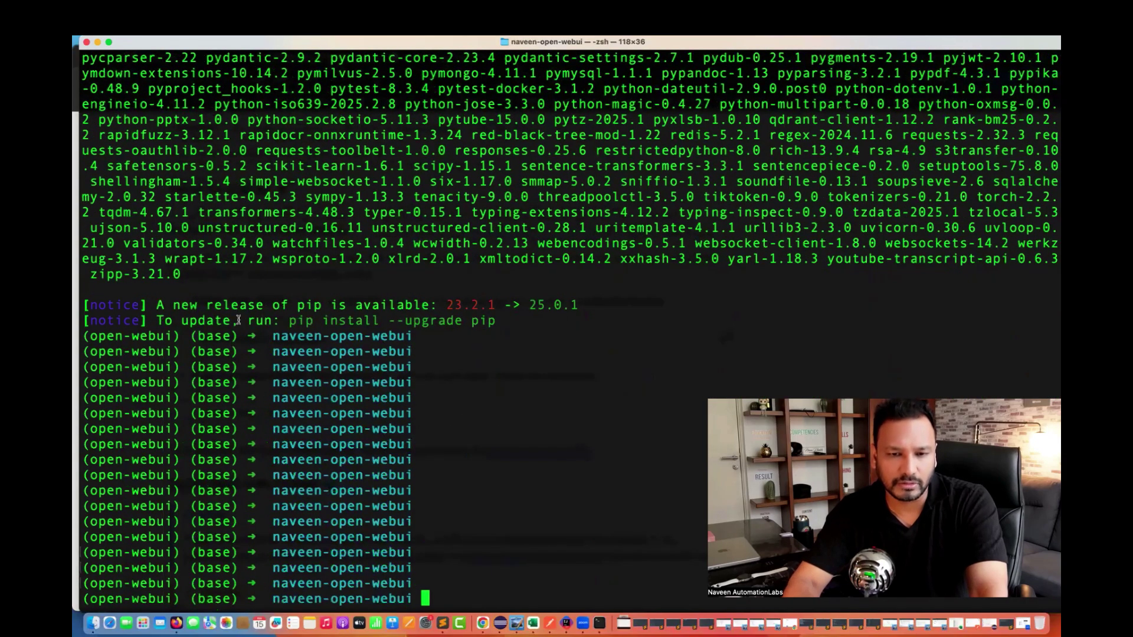
{"action": "left_click_drag", "start_coordinate": [367, 320], "coordinate": [495, 304]}
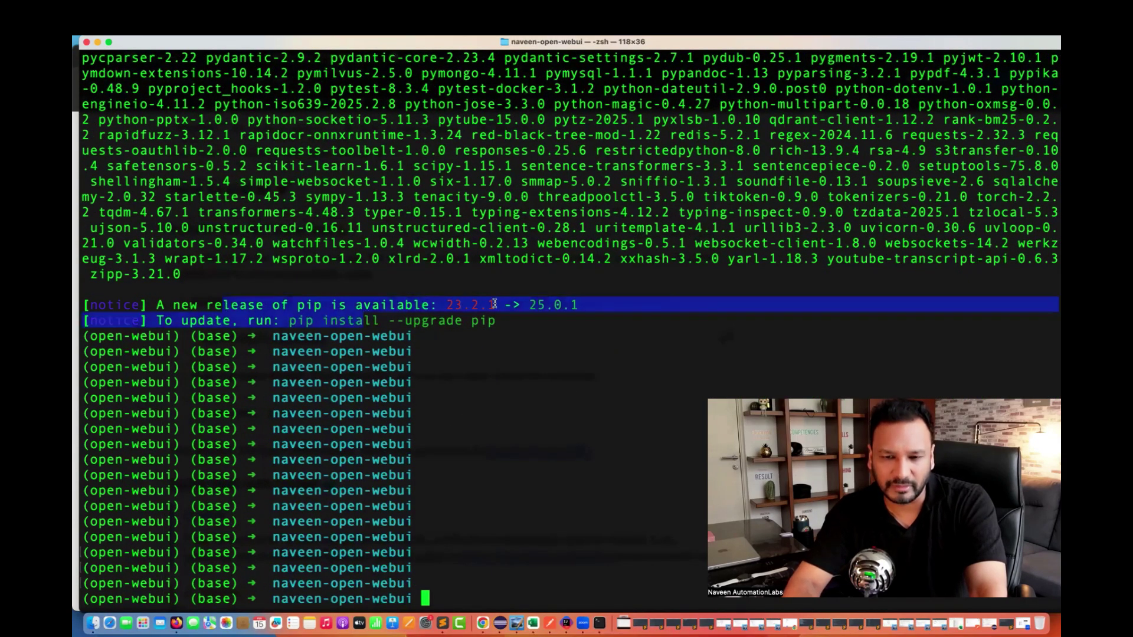
{"action": "left_click", "coordinate": [475, 362]}
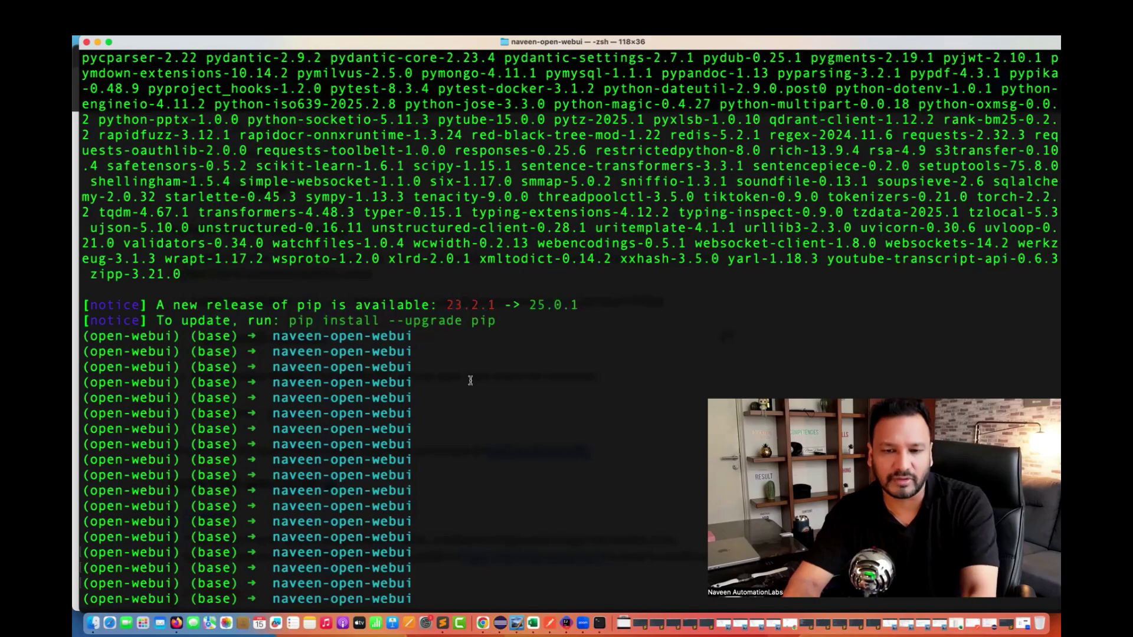
- Copy the command open-webui serve from the README in the browser and run it in the cleared terminal
{"action": "key", "text": "super+Tab"}
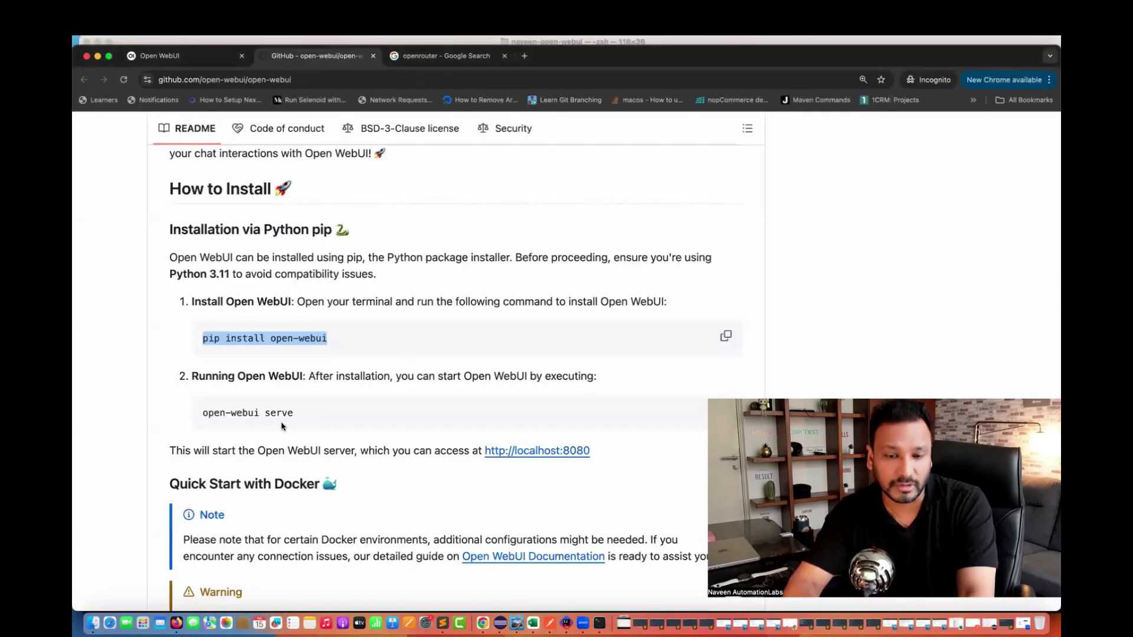
{"action": "triple_click", "coordinate": [254, 418]}
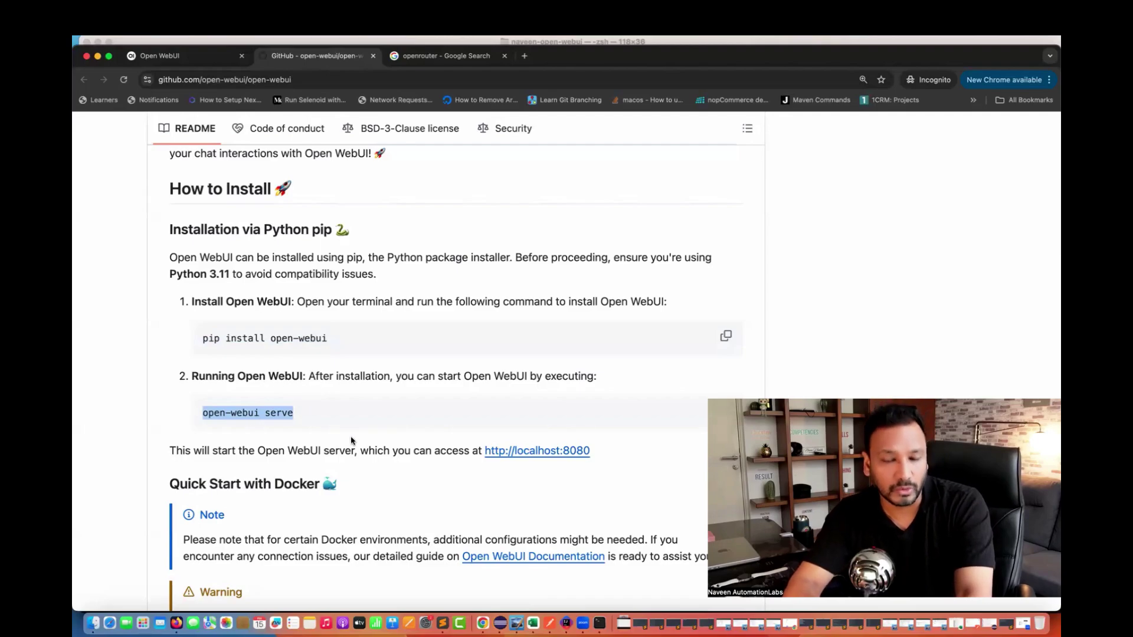
{"action": "key", "text": "super+Tab"}
{"action": "type", "text": "clear"}
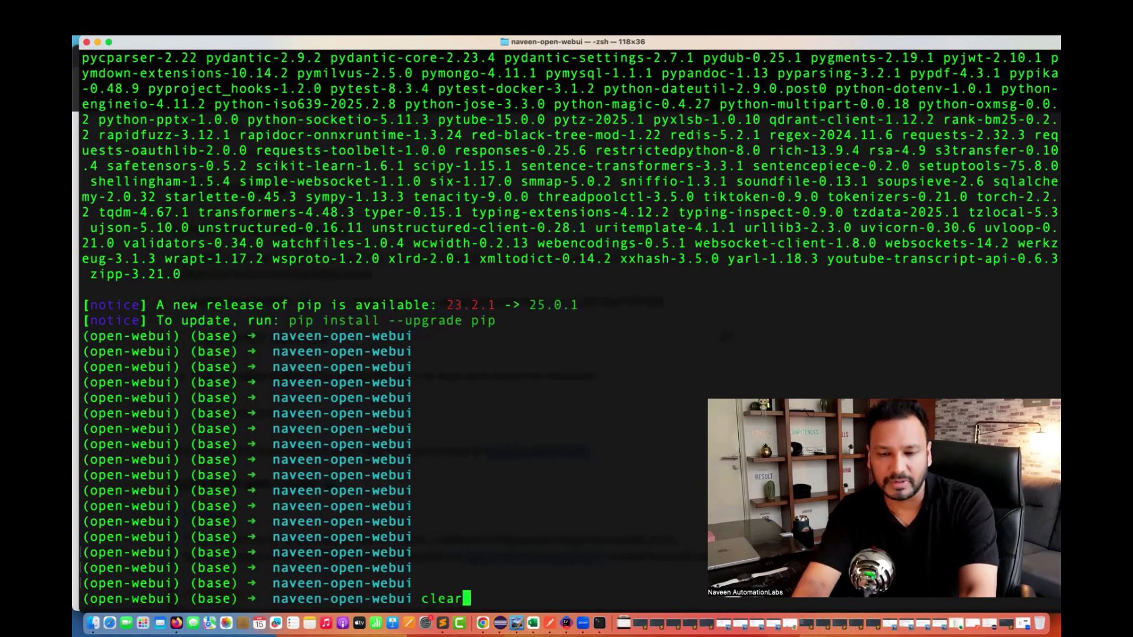
{"action": "key", "text": "Return"}
{"action": "key", "text": "Return"}
{"action": "key", "text": "Return"}
{"action": "key", "text": "Return"}
{"action": "key", "text": "Return"}
{"action": "key", "text": "Return"}
{"action": "key", "text": "super+v"}
{"action": "key", "text": "Return"}
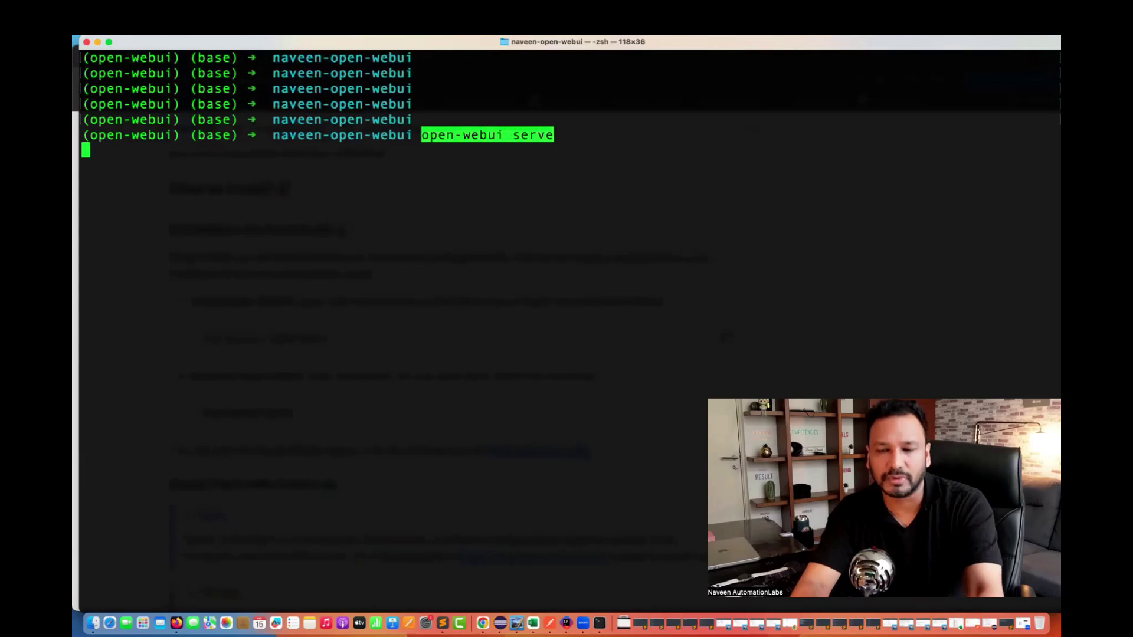
{"action": "key", "text": "Return"}
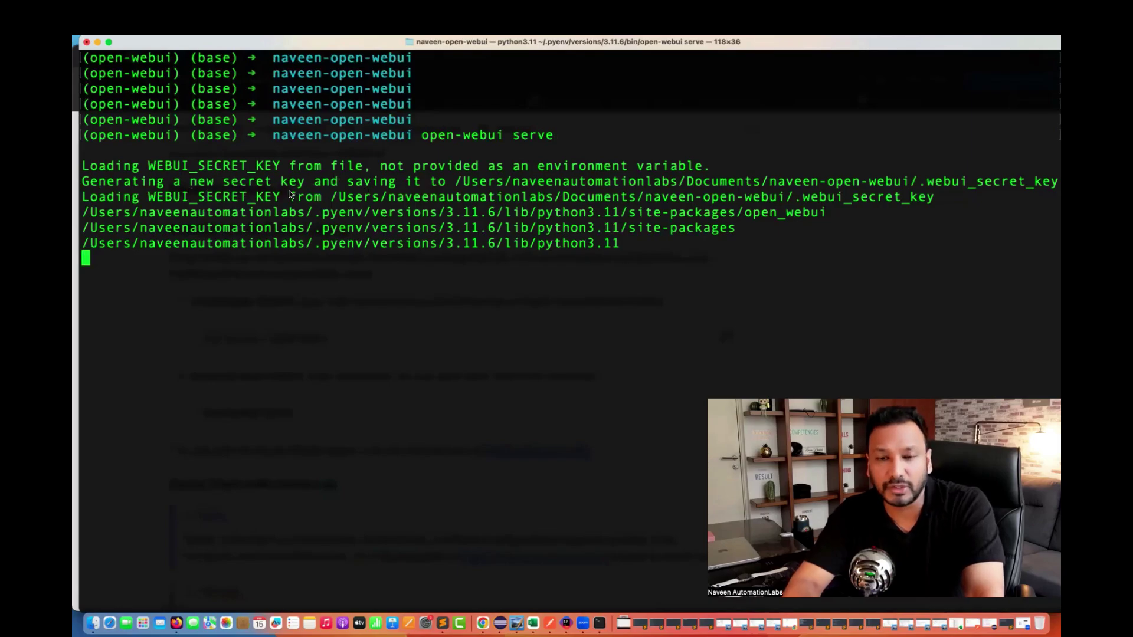
- Examine the server's startup output, from the secret key and Python paths to the Open WebUI banner and the Uvicorn address
{"action": "left_click_drag", "start_coordinate": [621, 248], "coordinate": [558, 180]}
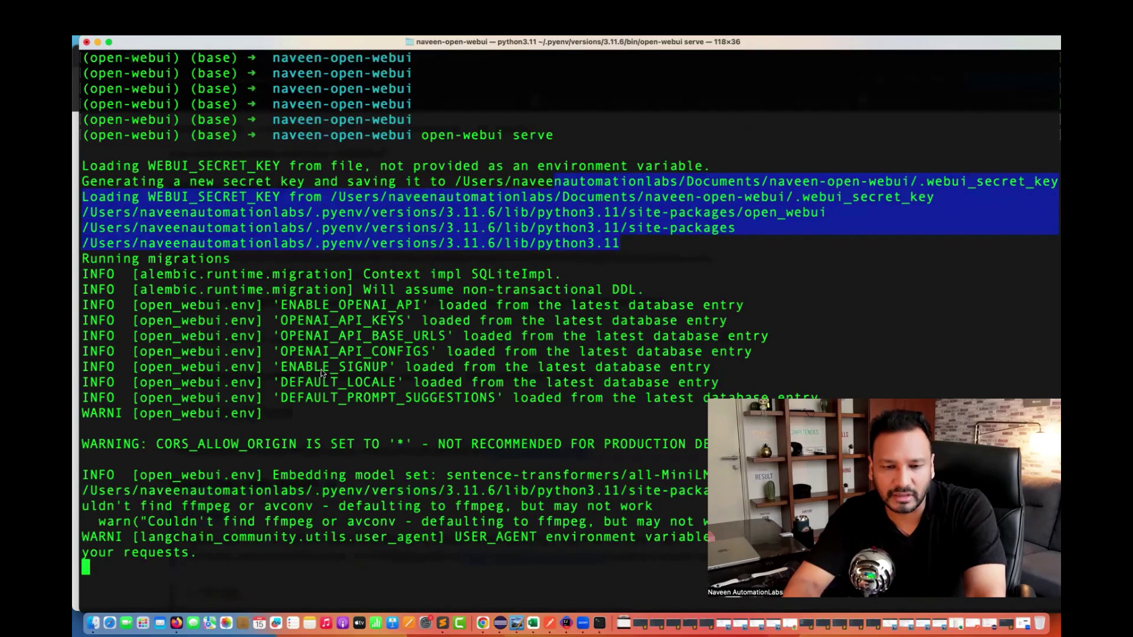
{"action": "key", "text": "Return"}
{"action": "key", "text": "Return"}
{"action": "key", "text": "Return"}
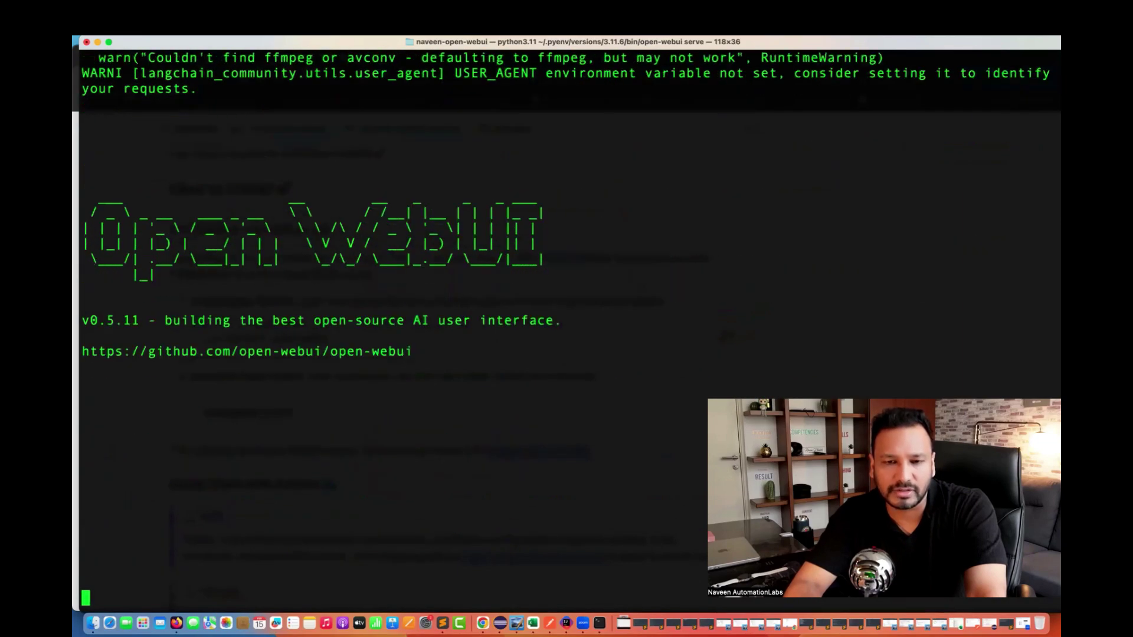
{"action": "triple_click", "coordinate": [237, 245]}
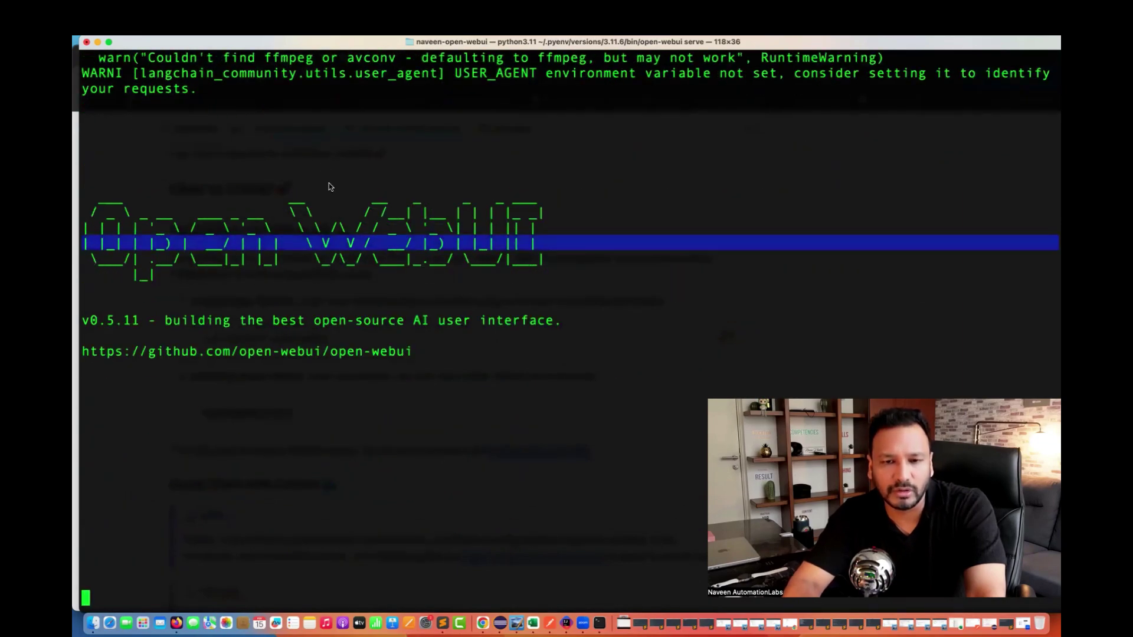
{"action": "left_click", "coordinate": [362, 395]}
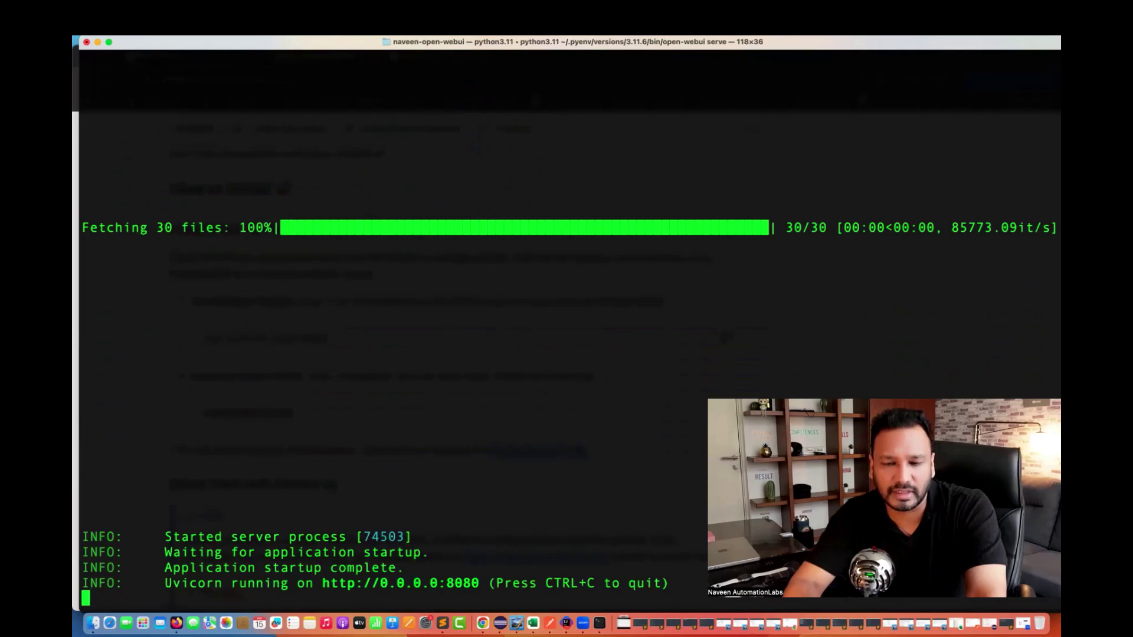
{"action": "left_click_drag", "start_coordinate": [894, 380], "coordinate": [894, 296]}
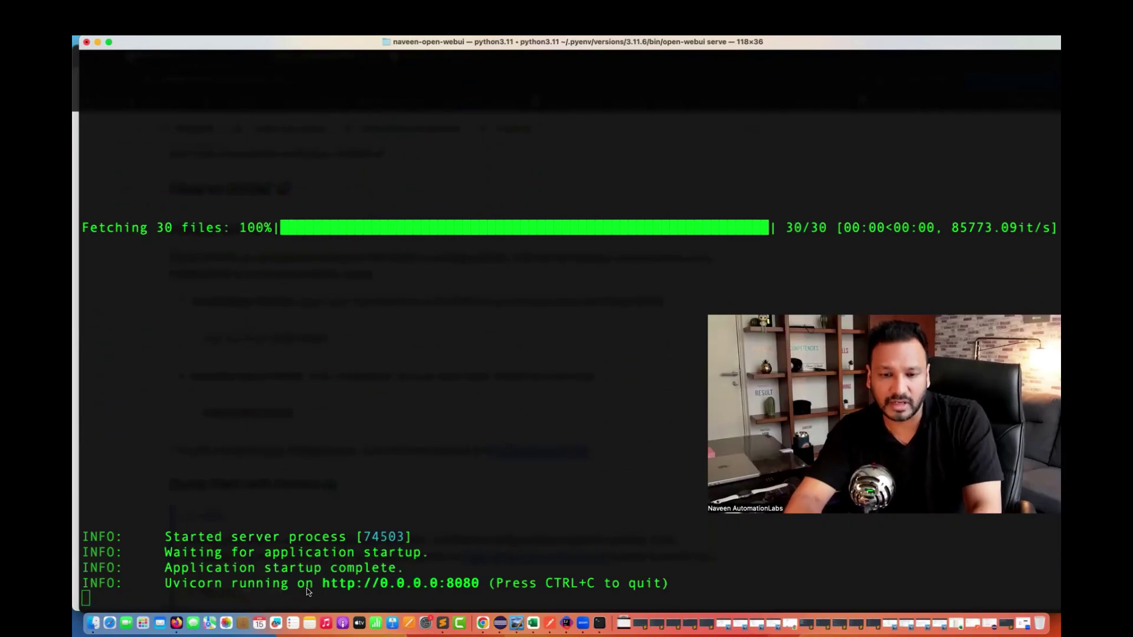
{"action": "left_click_drag", "start_coordinate": [388, 584], "coordinate": [466, 585]}
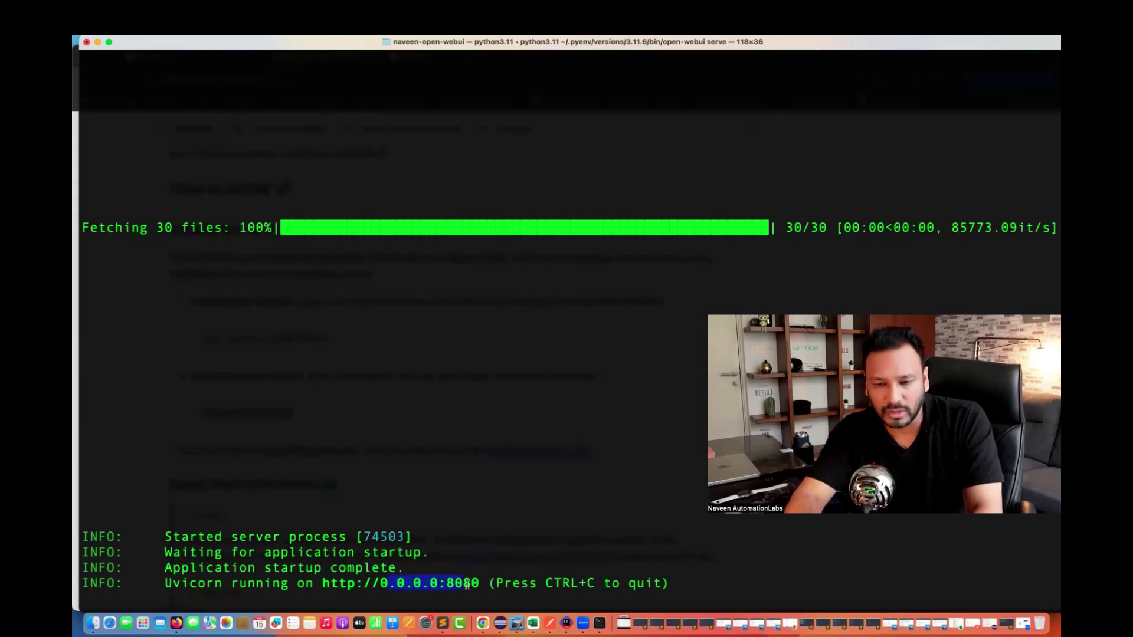
- Switch from the terminal to the browser and load localhost:8080 in a new tab
{"action": "key", "text": "super+Tab"}
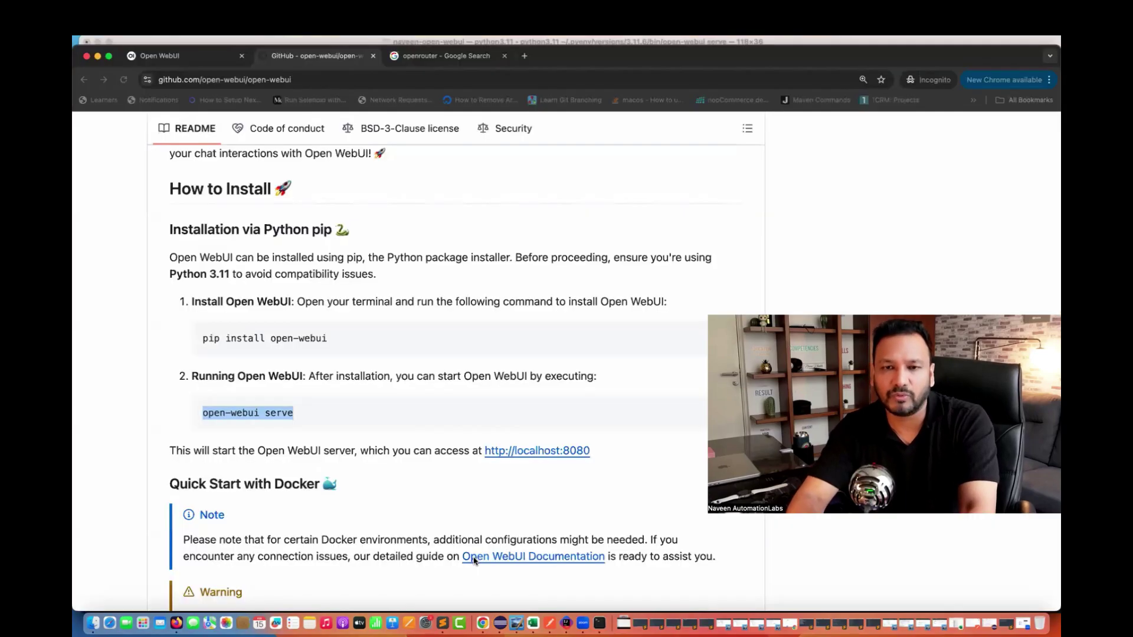
{"action": "left_click", "coordinate": [524, 56]}
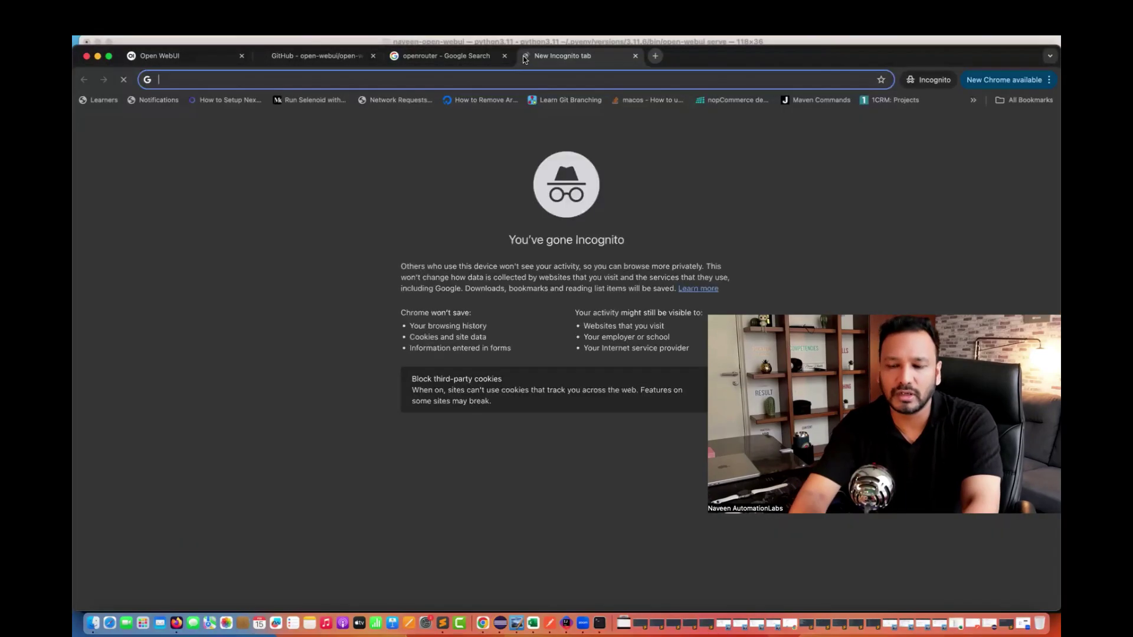
{"action": "type", "text": "localhost:"}
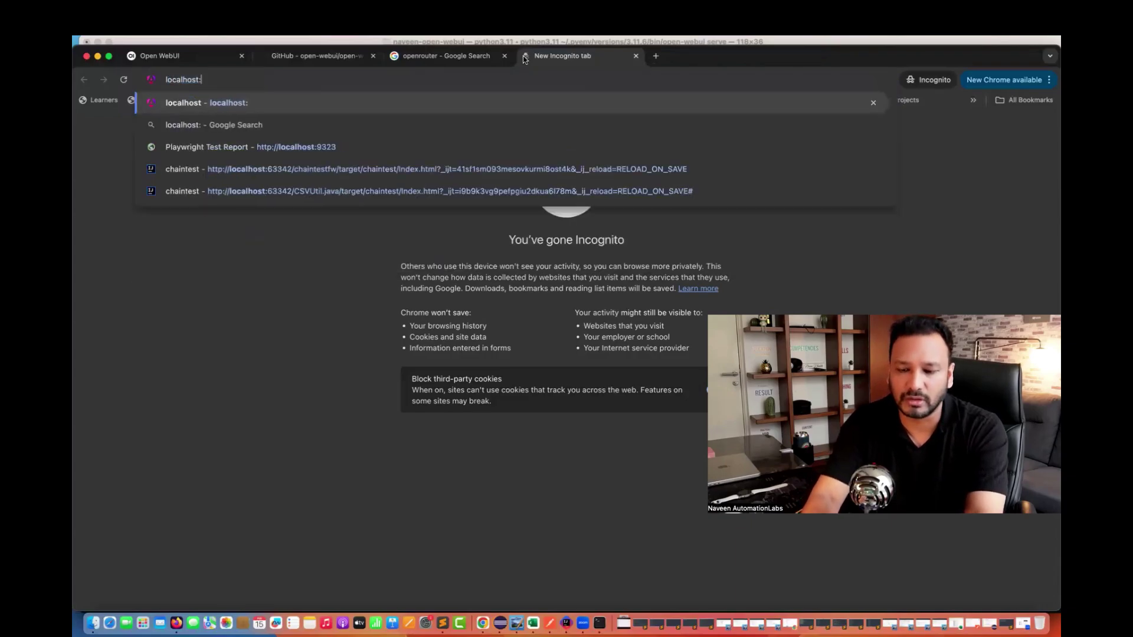
{"action": "type", "text": "8080"}
{"action": "key", "text": "Return"}
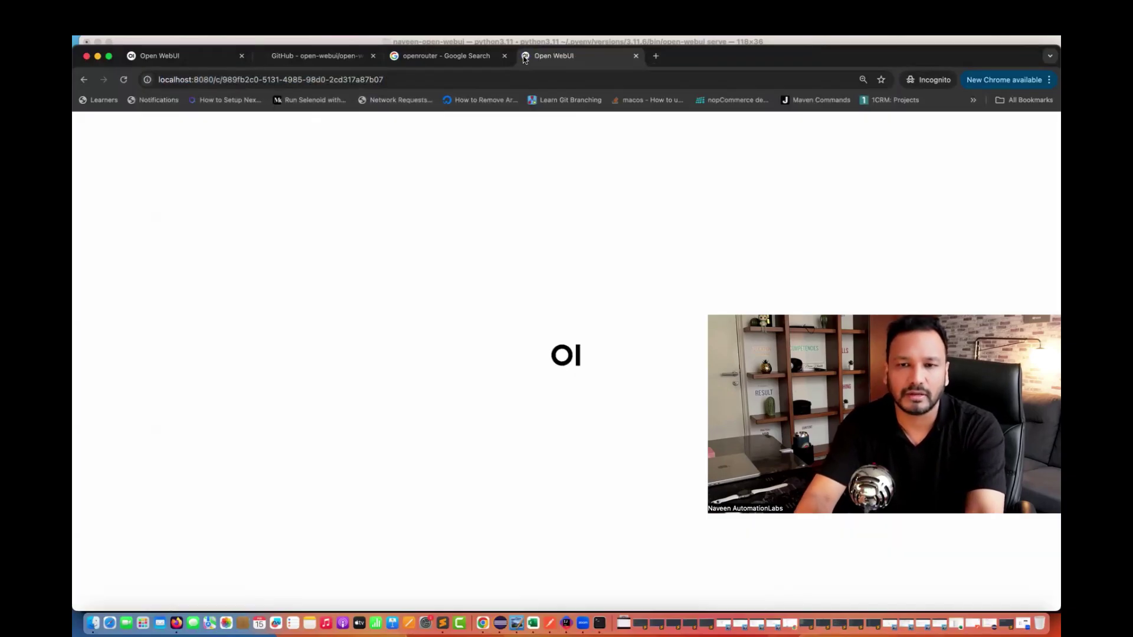
{"action": "left_click", "coordinate": [355, 81]}
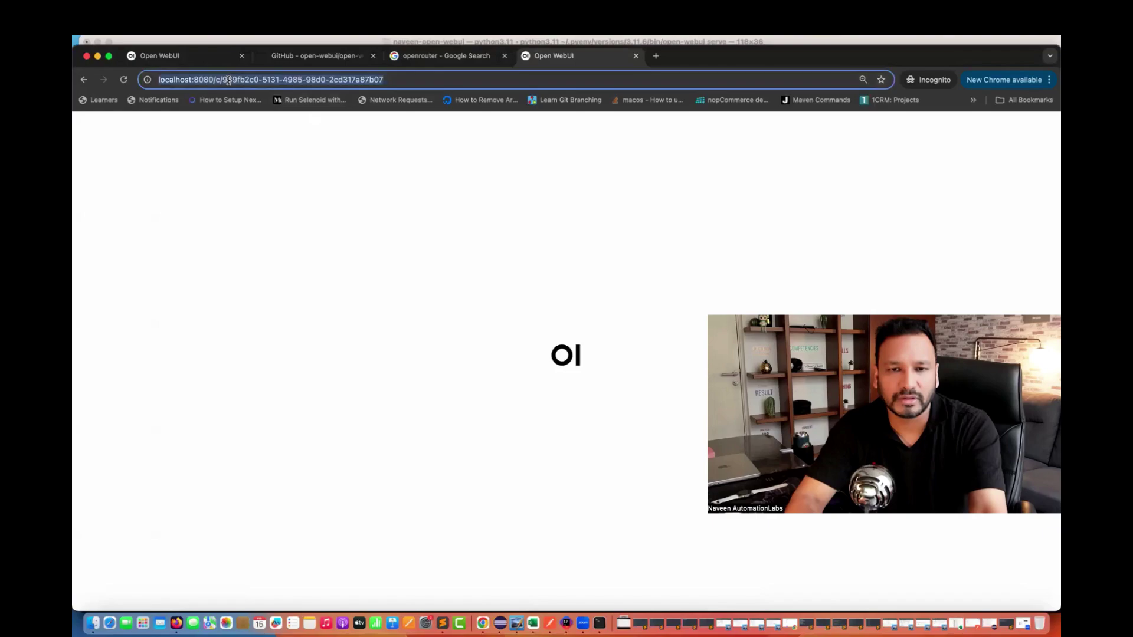
{"action": "left_click", "coordinate": [354, 78]}
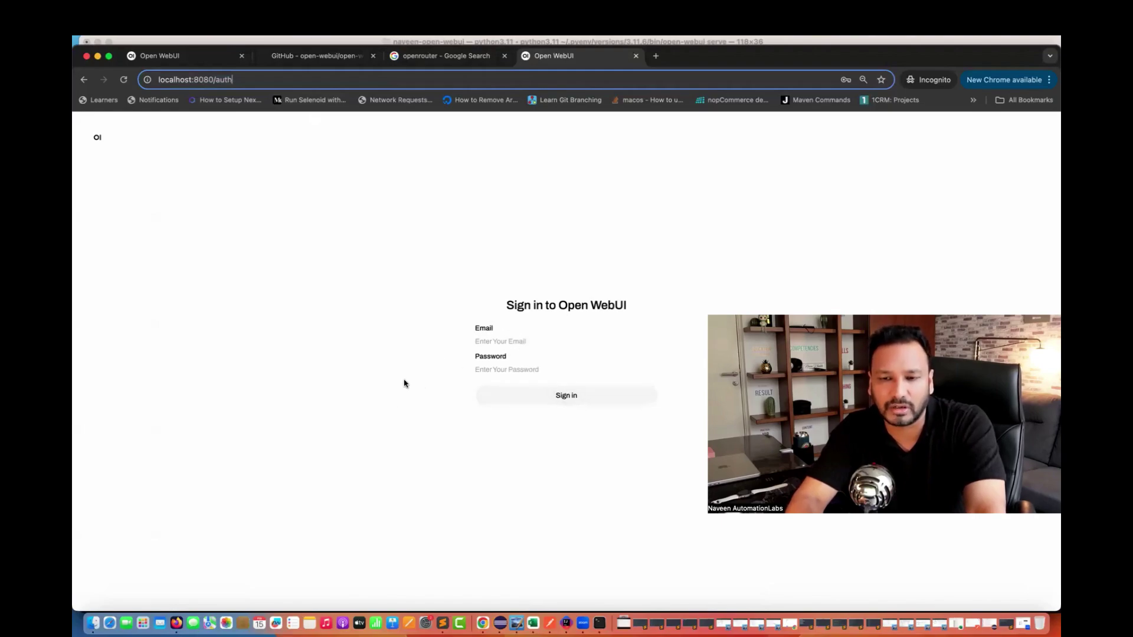
- Sign in to Open WebUI with the saved account e-mail and password
{"action": "left_click", "coordinate": [496, 344]}
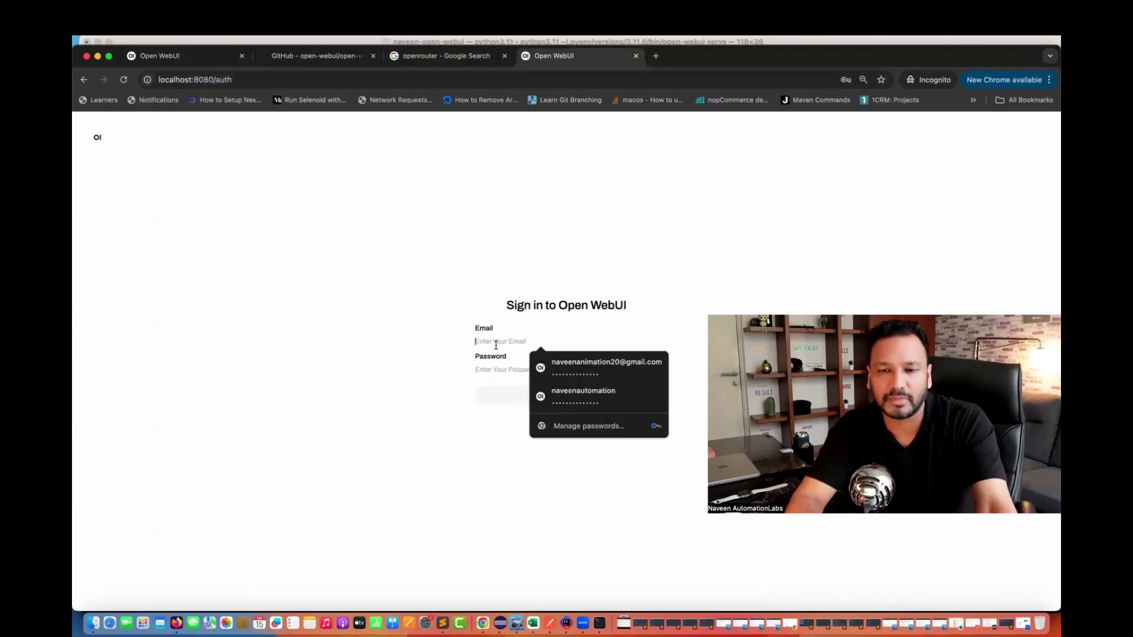
{"action": "left_click", "coordinate": [565, 364]}
{"action": "left_click", "coordinate": [570, 396]}
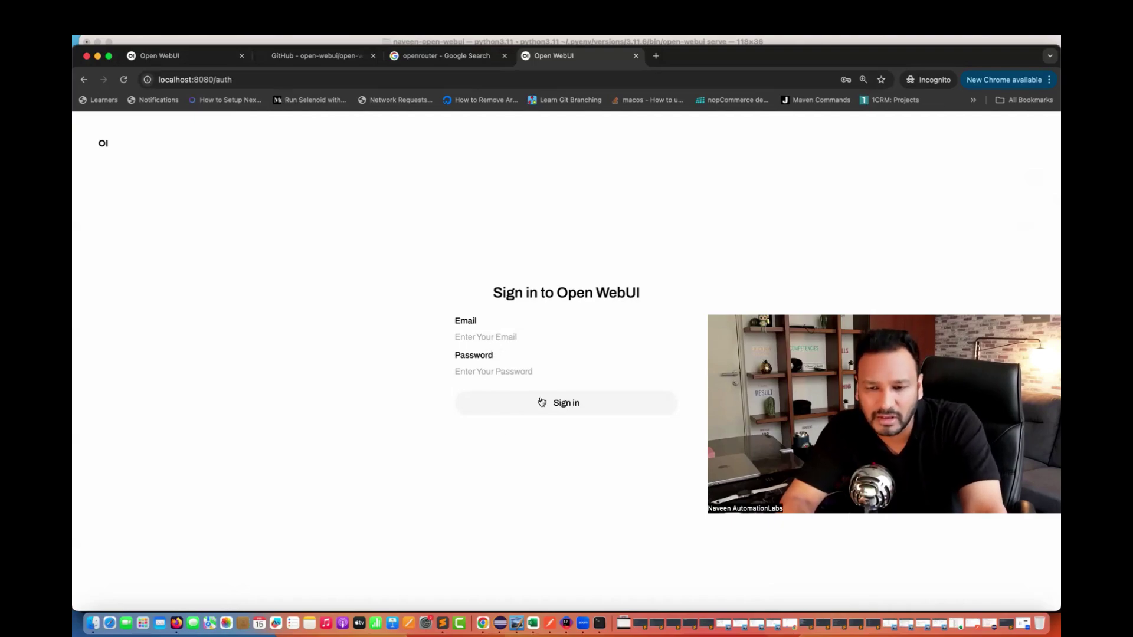
{"action": "left_click", "coordinate": [512, 337]}
{"action": "left_click", "coordinate": [533, 361]}
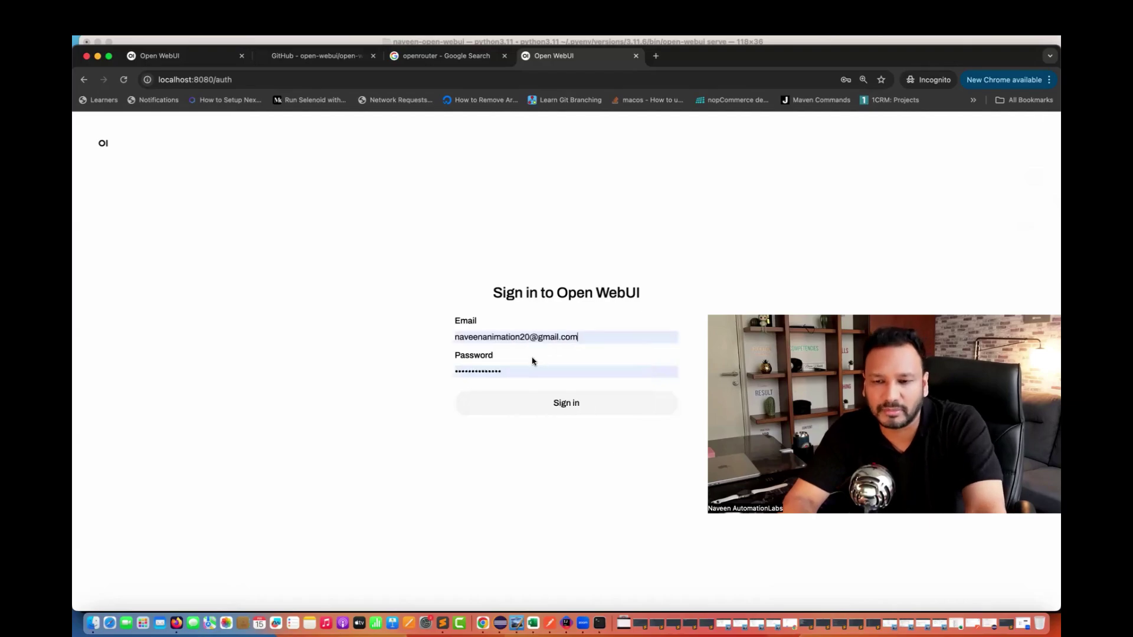
{"action": "left_click", "coordinate": [550, 406]}
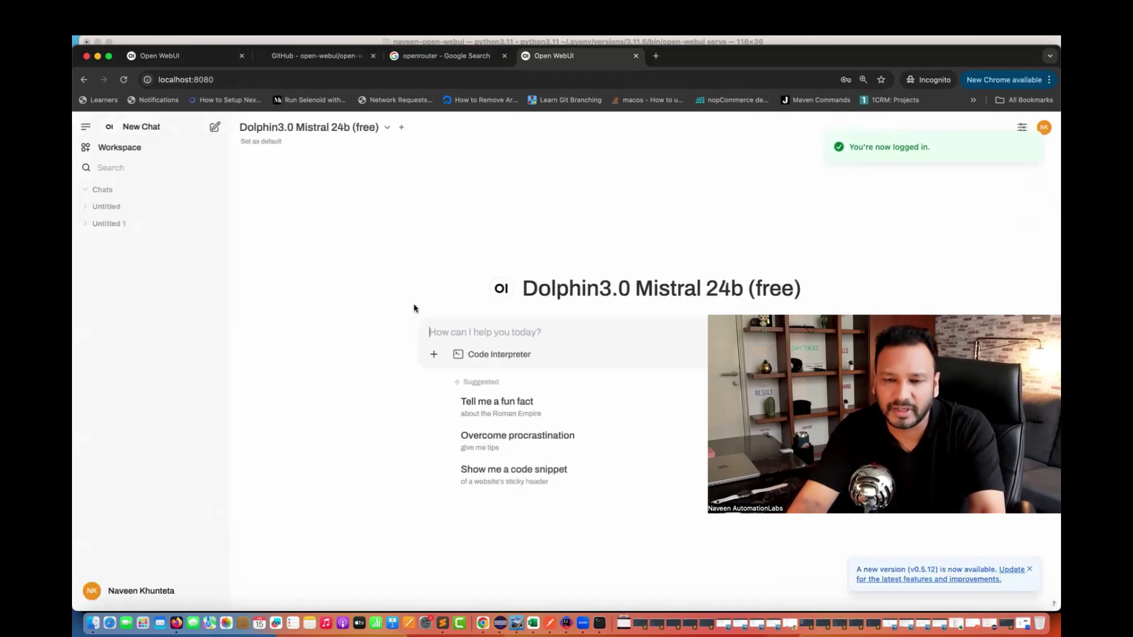
- Open the Connections settings in the Open WebUI Admin Panel
{"action": "key", "text": "super+equal"}
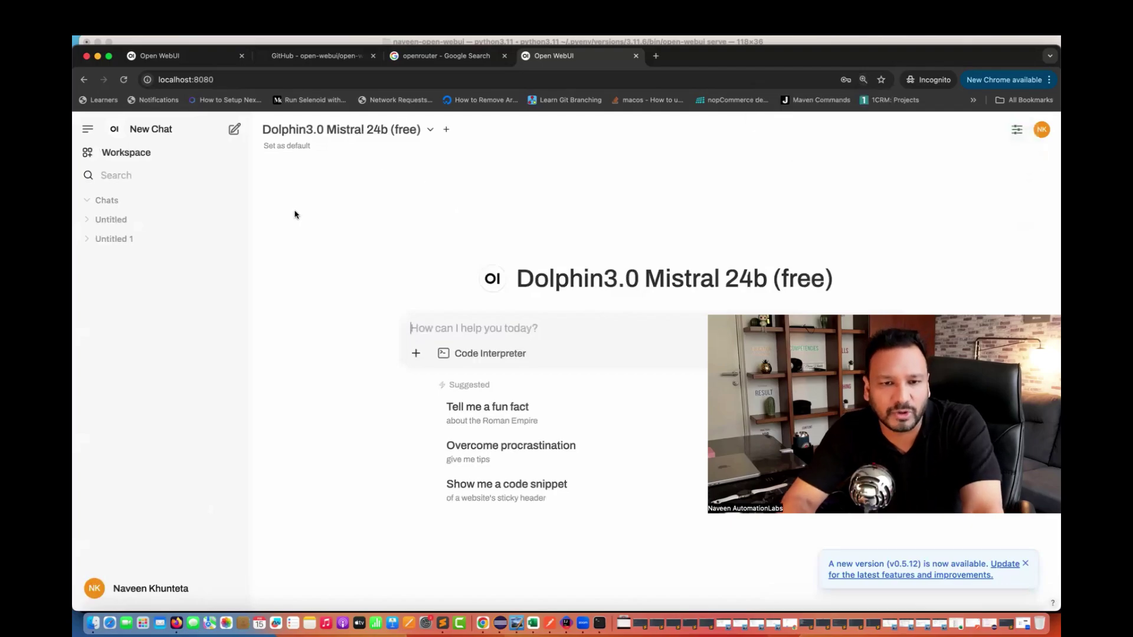
{"action": "left_click", "coordinate": [165, 137]}
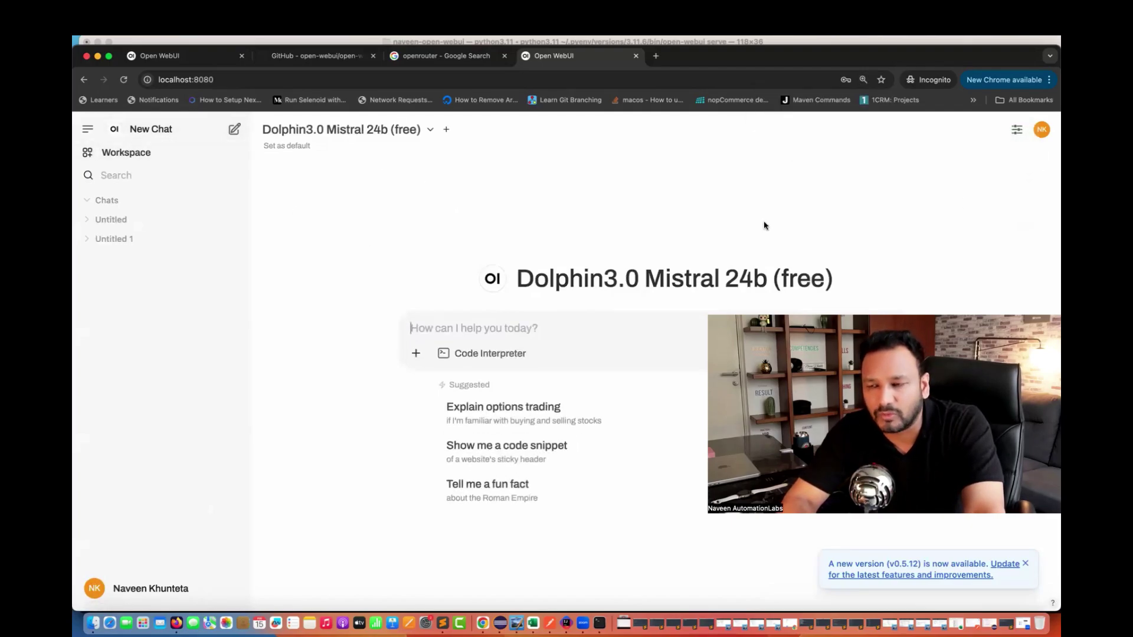
{"action": "left_click", "coordinate": [1042, 131]}
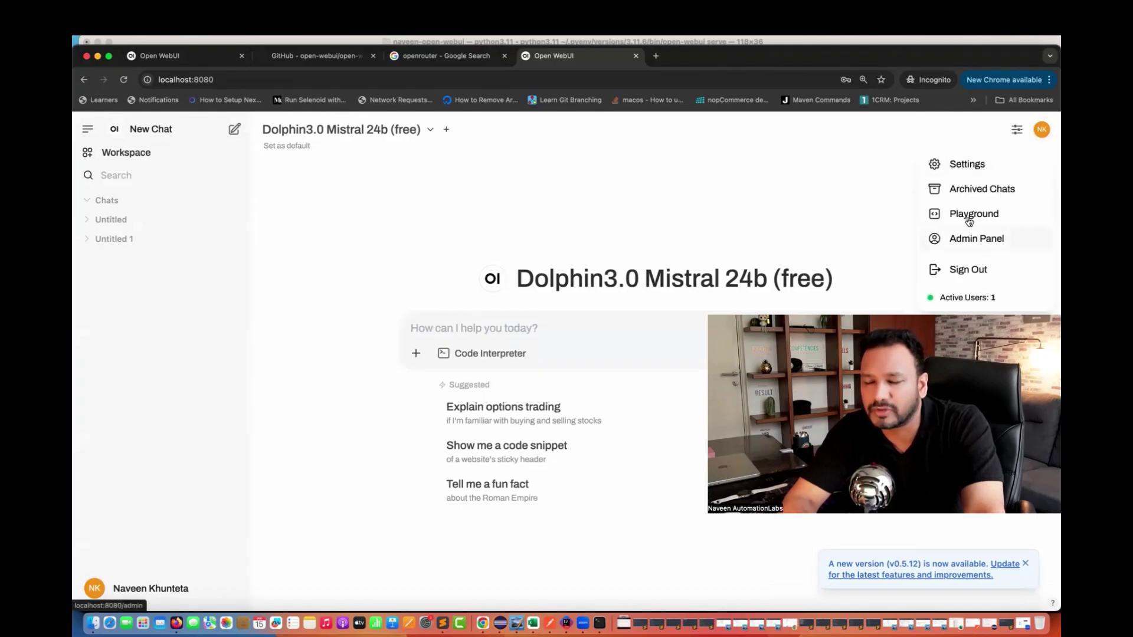
{"action": "left_click", "coordinate": [970, 239]}
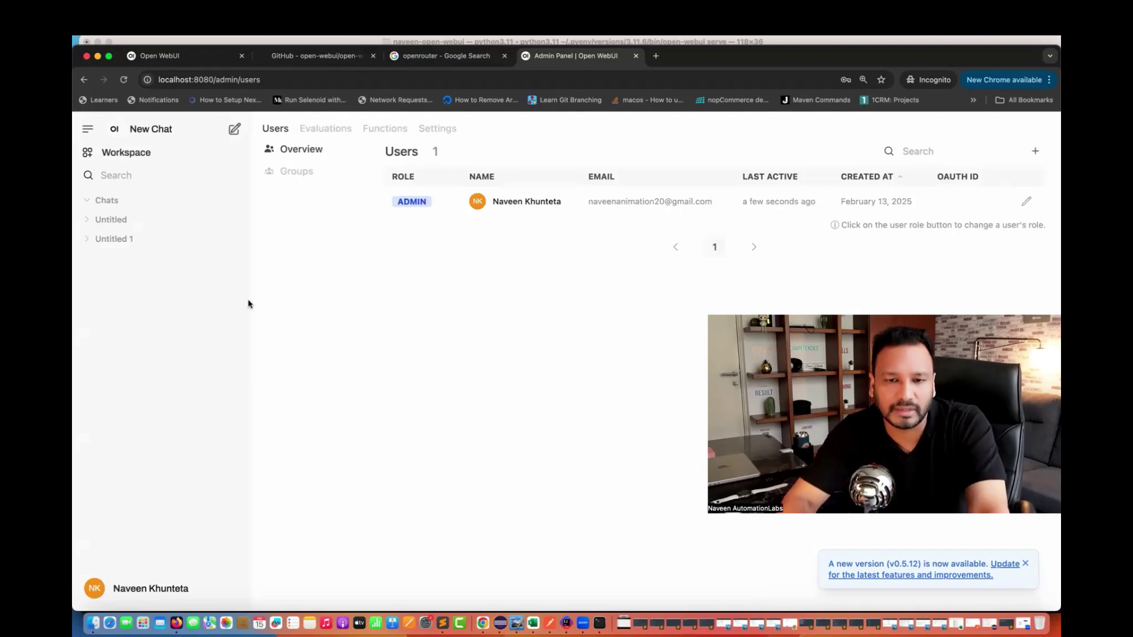
{"action": "left_click", "coordinate": [435, 129]}
{"action": "left_click", "coordinate": [309, 173]}
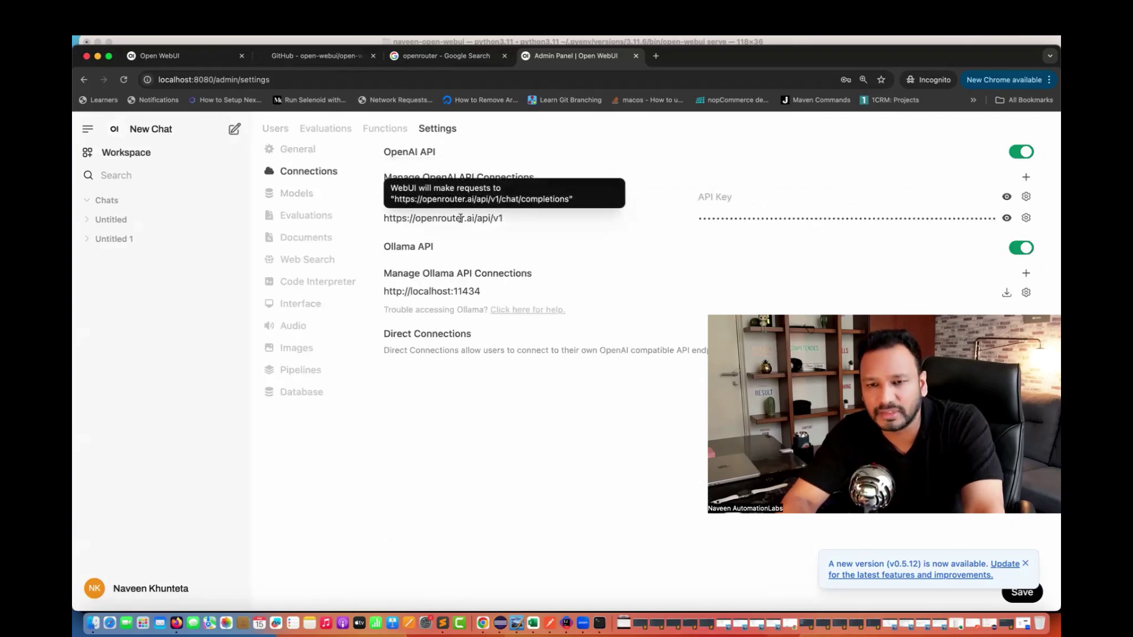
{"action": "triple_click", "coordinate": [459, 219]}
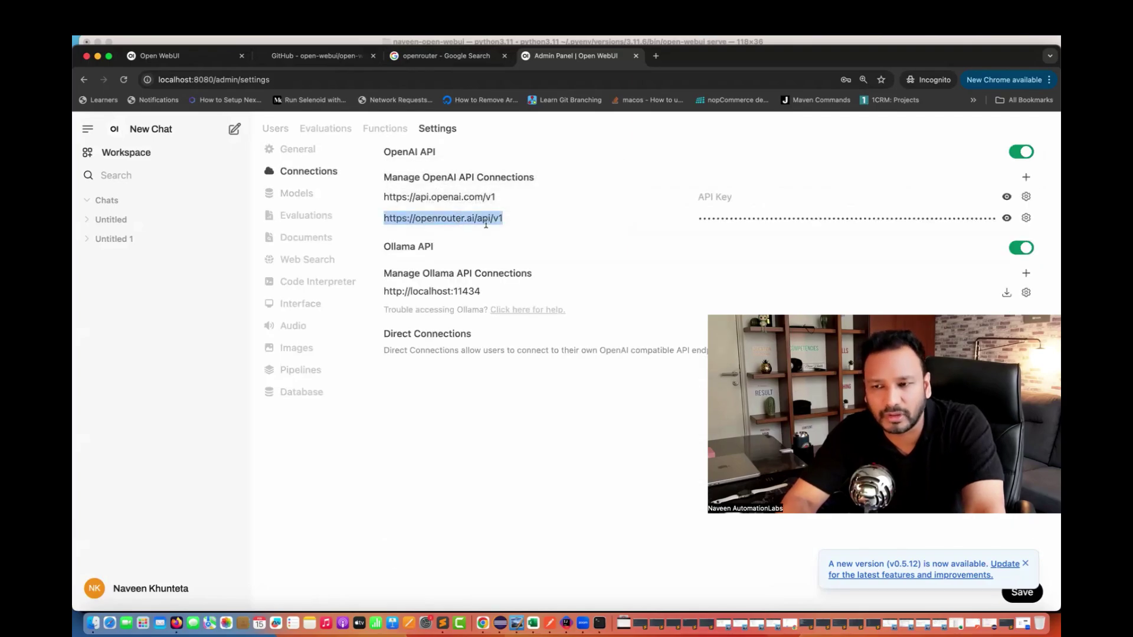
{"action": "left_click", "coordinate": [1026, 218]}
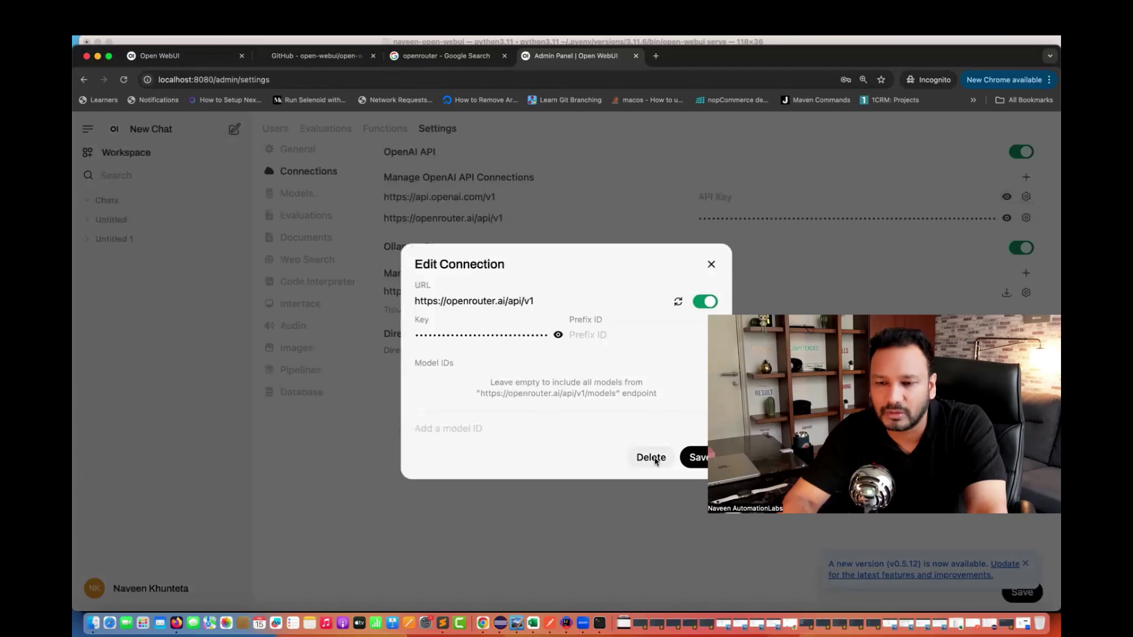
{"action": "left_click", "coordinate": [646, 459]}
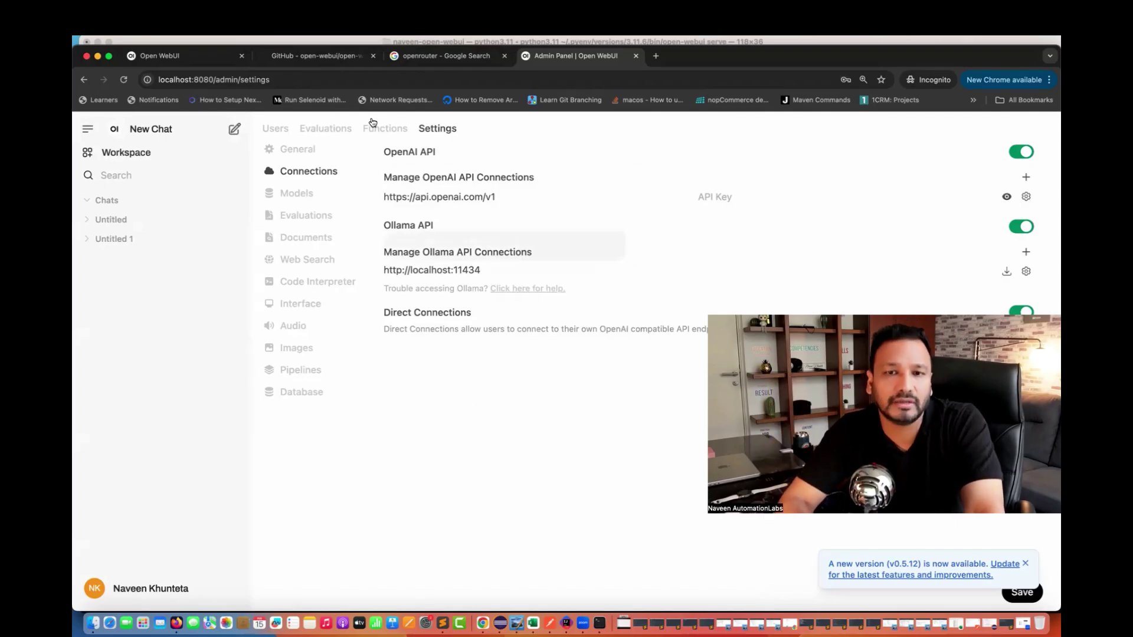
- Open the OpenRouter site from the Google search results and sign in with a Google account
{"action": "left_click", "coordinate": [404, 60]}
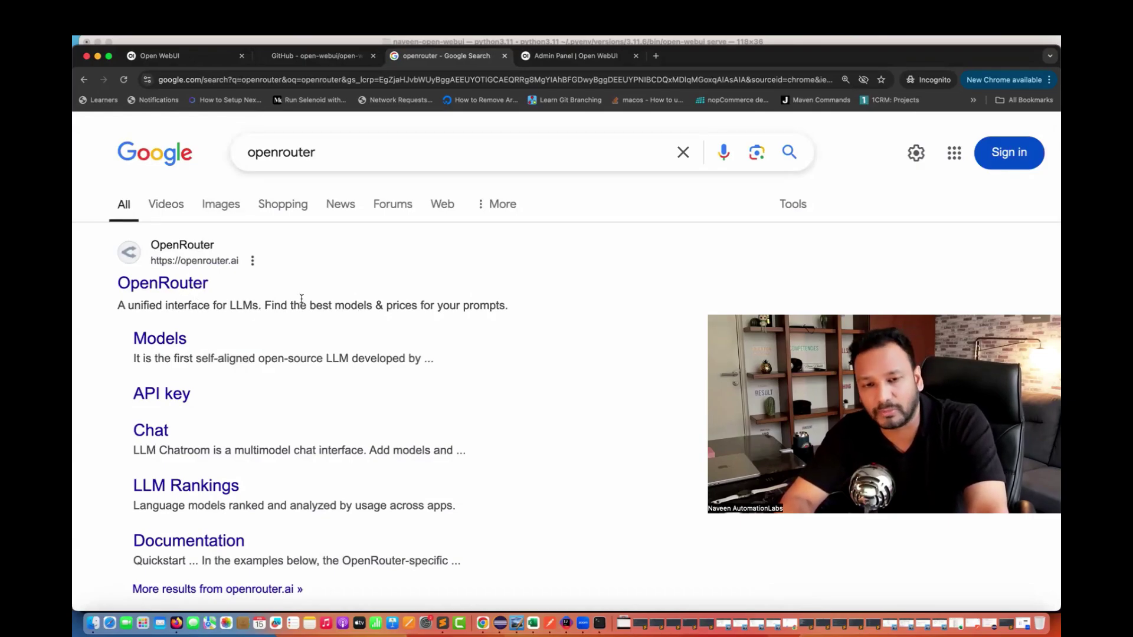
{"action": "left_click", "coordinate": [196, 291]}
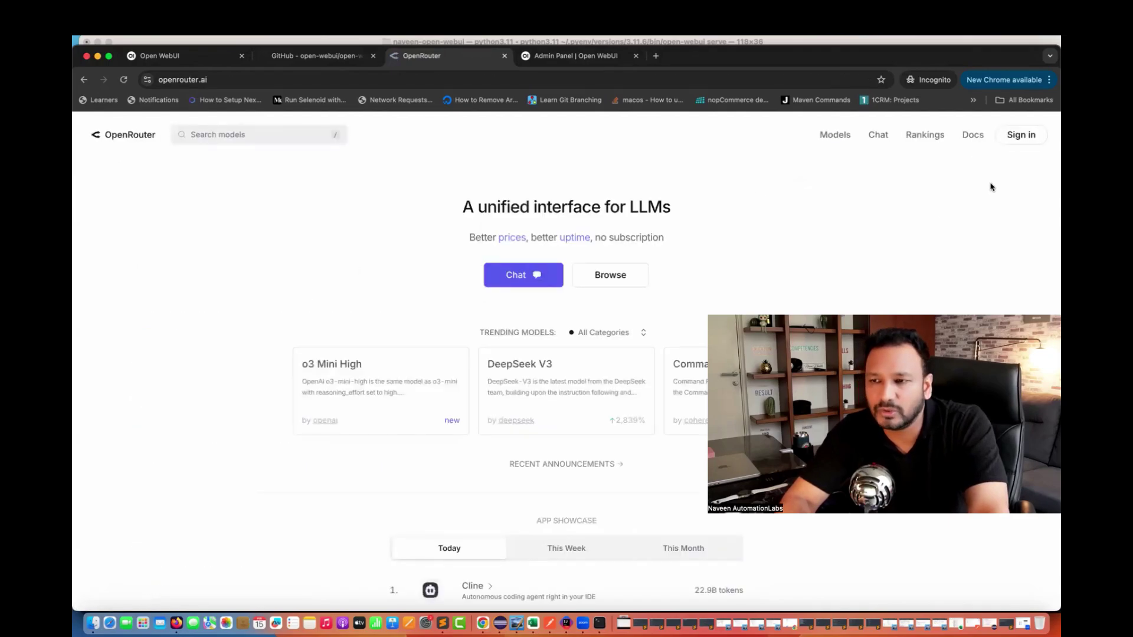
{"action": "left_click", "coordinate": [1020, 137]}
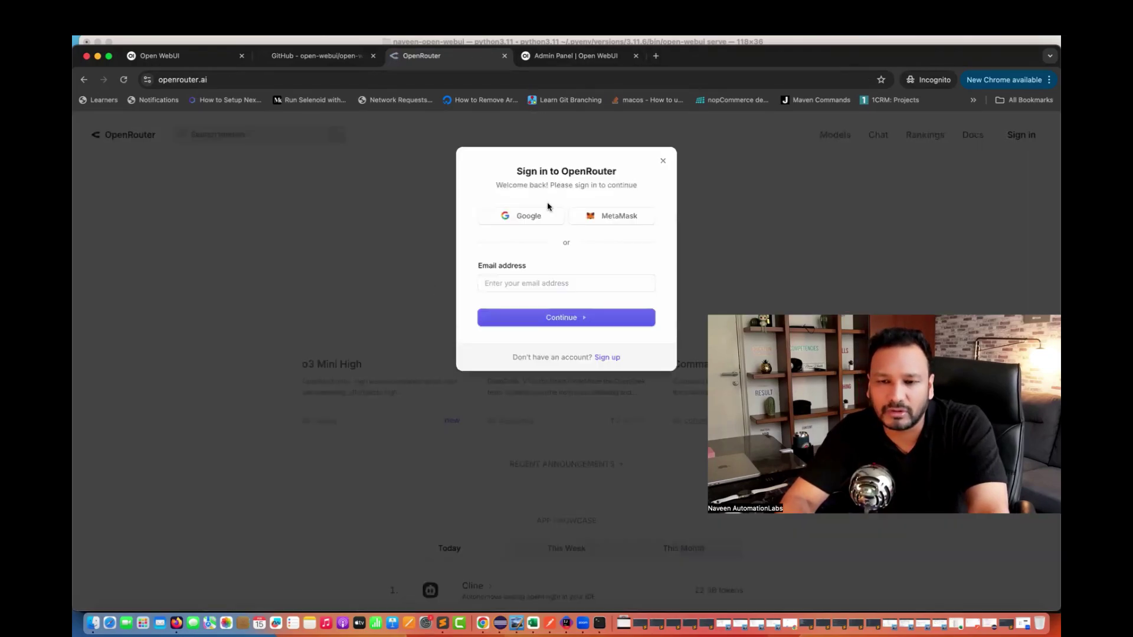
{"action": "left_click", "coordinate": [527, 216]}
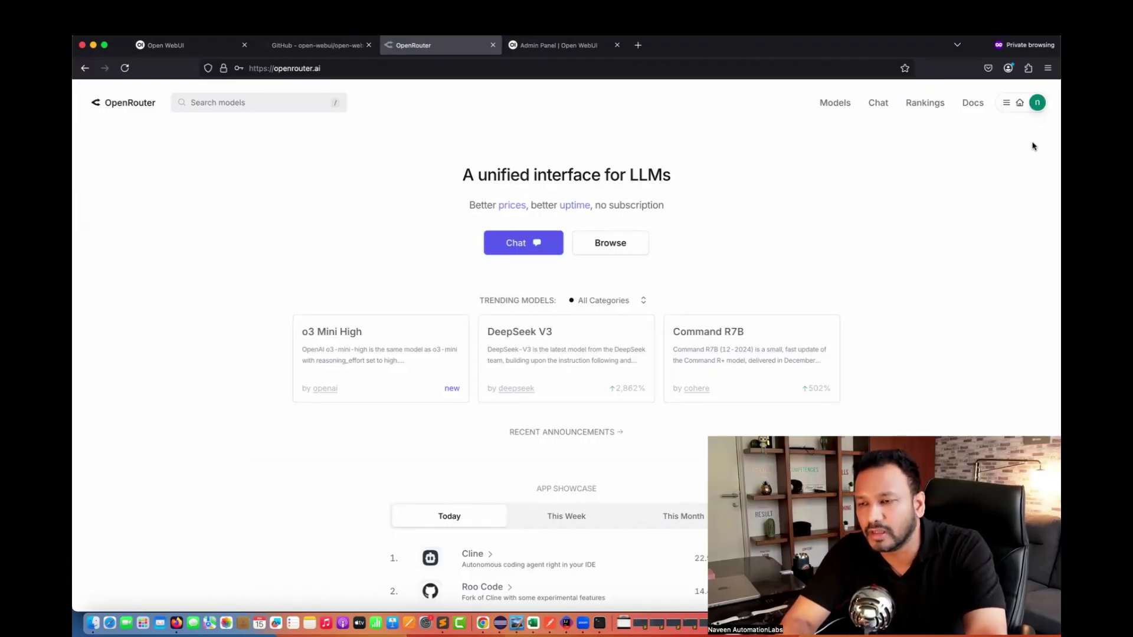
- Examine the options offered in the OpenRouter account menu
{"action": "left_click", "coordinate": [1037, 105]}
{"action": "left_click", "coordinate": [1037, 105]}
{"action": "left_click", "coordinate": [1037, 107]}
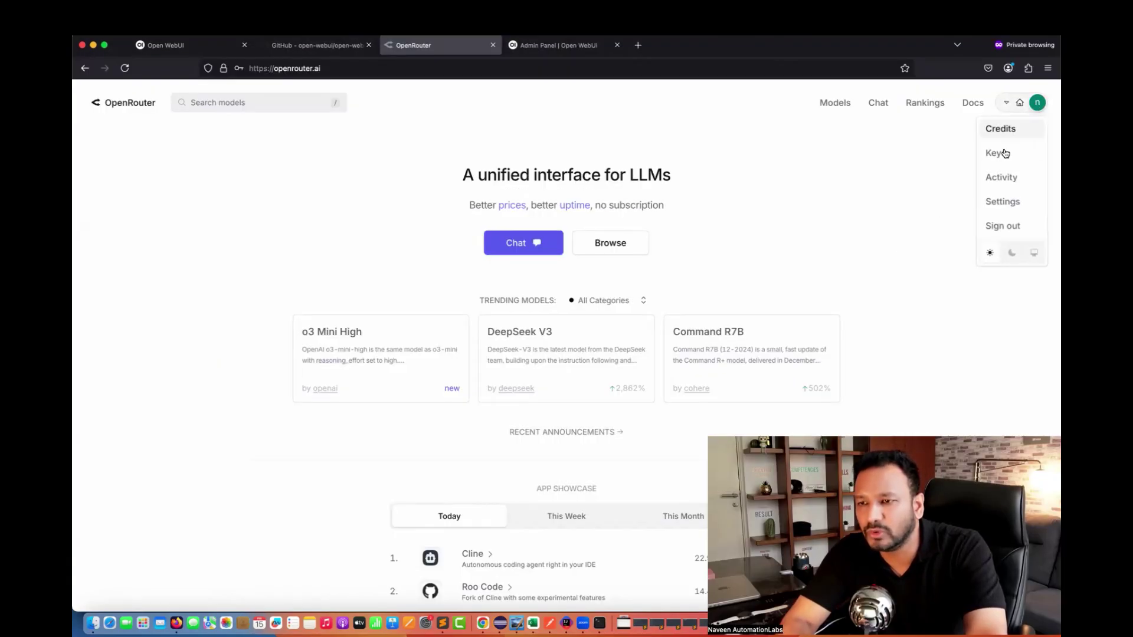
{"action": "left_click", "coordinate": [819, 226]}
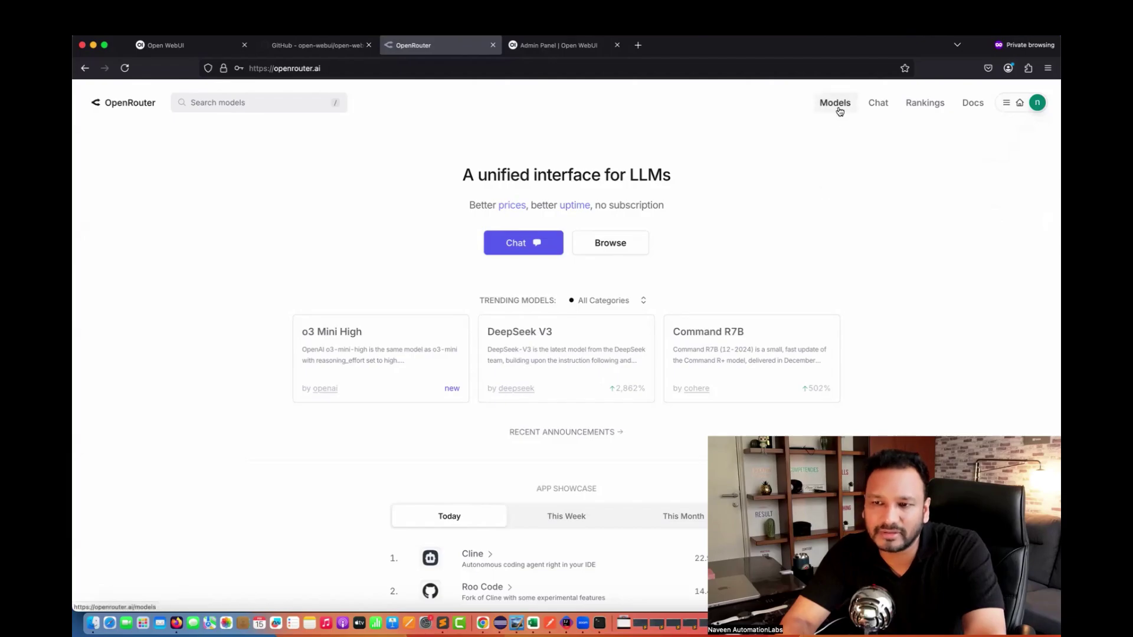
- Open OpenRouter's model catalogue and look through the free and paid models with their token prices
{"action": "left_click", "coordinate": [839, 108]}
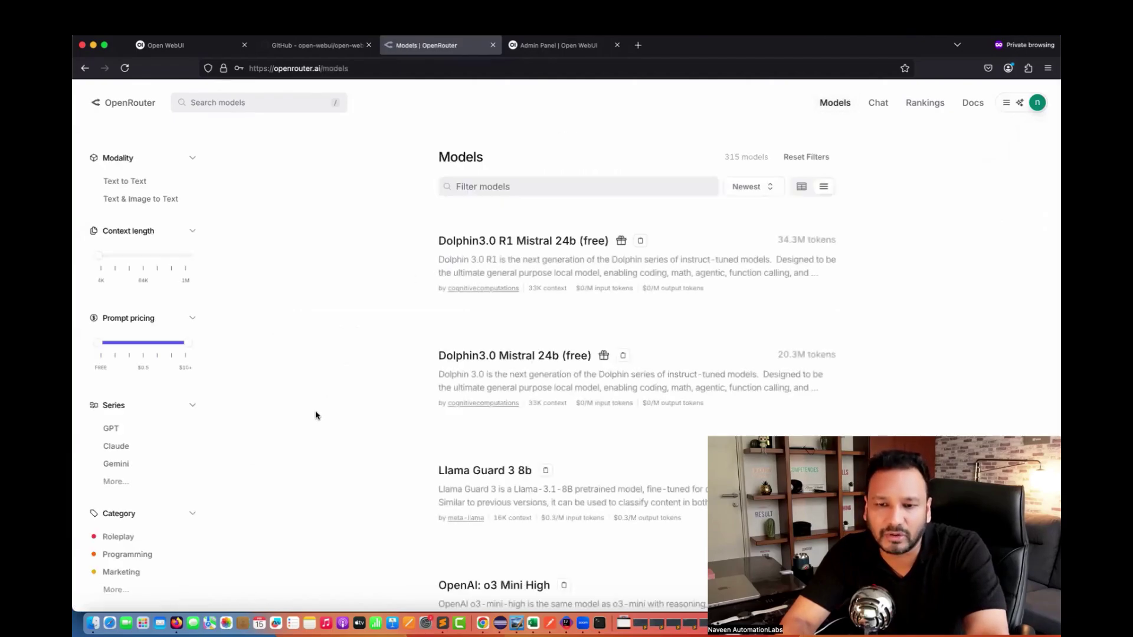
{"action": "scroll", "coordinate": [317, 414], "scroll_direction": "down", "scroll_amount": 7}
{"action": "scroll", "coordinate": [316, 415], "scroll_direction": "down", "scroll_amount": 6}
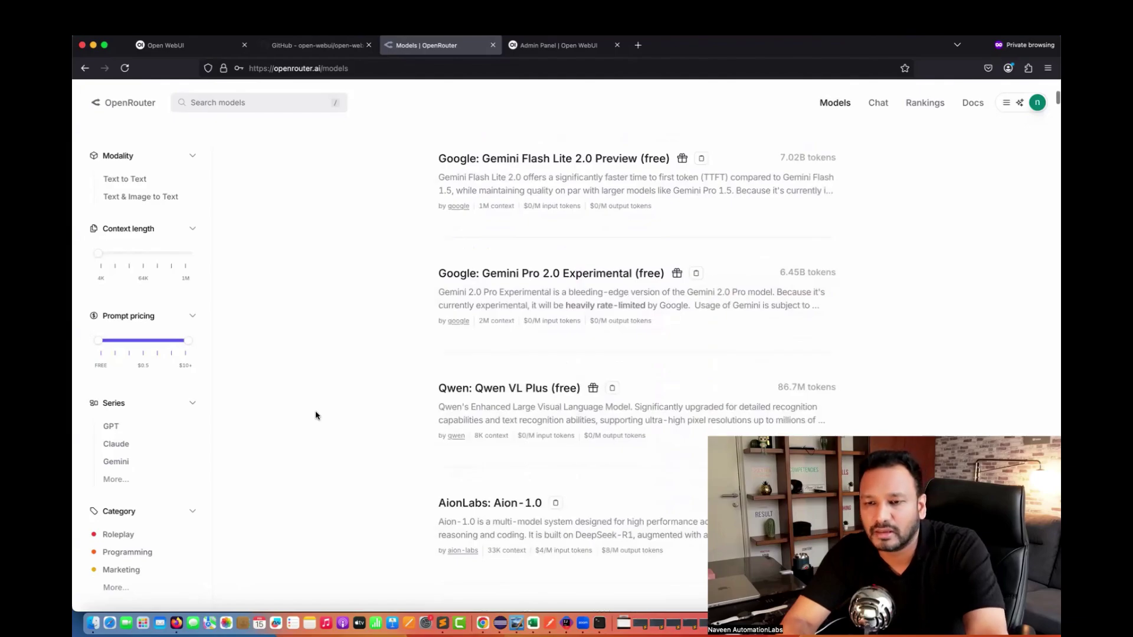
{"action": "scroll", "coordinate": [316, 416], "scroll_direction": "down", "scroll_amount": 7}
{"action": "scroll", "coordinate": [316, 415], "scroll_direction": "down", "scroll_amount": 2}
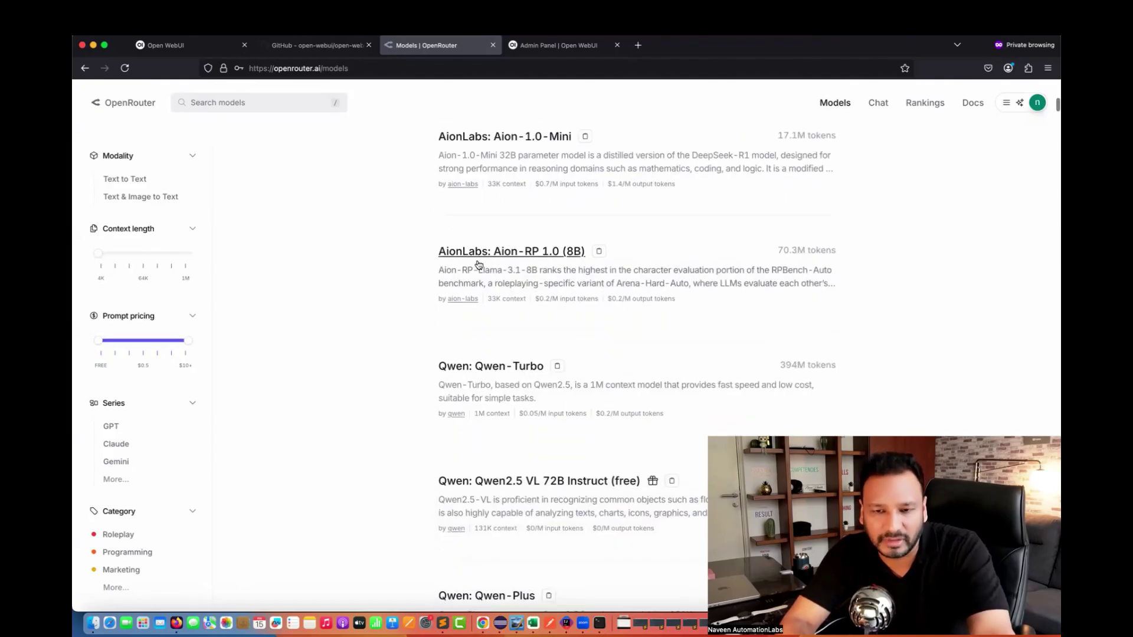
{"action": "scroll", "coordinate": [340, 370], "scroll_direction": "down", "scroll_amount": 2}
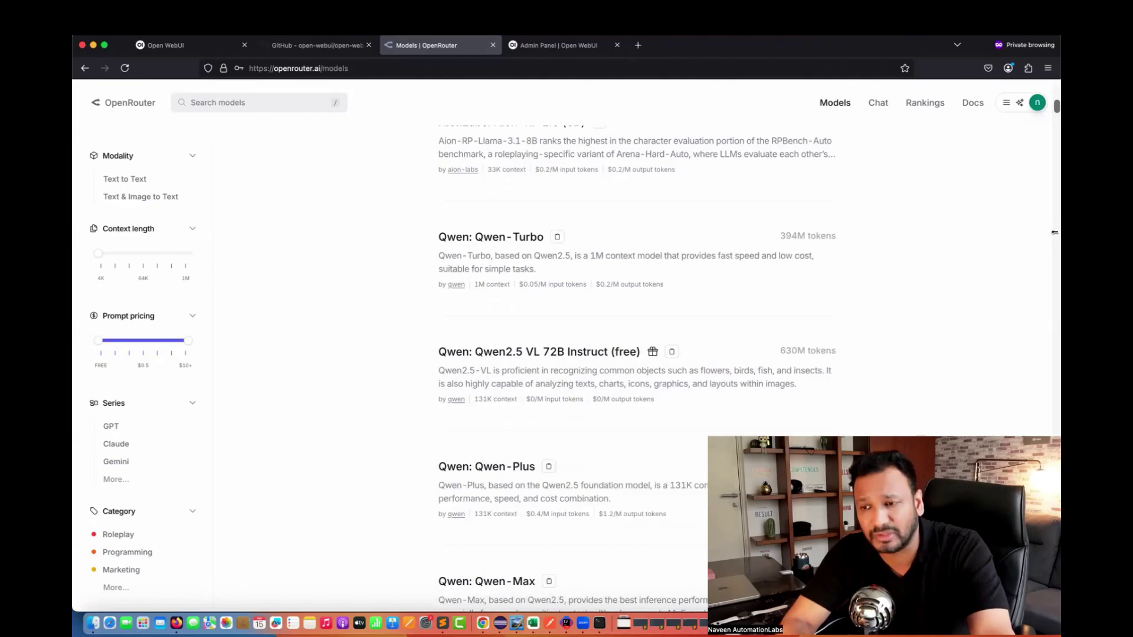
{"action": "scroll", "coordinate": [551, 329], "scroll_direction": "up", "scroll_amount": 15}
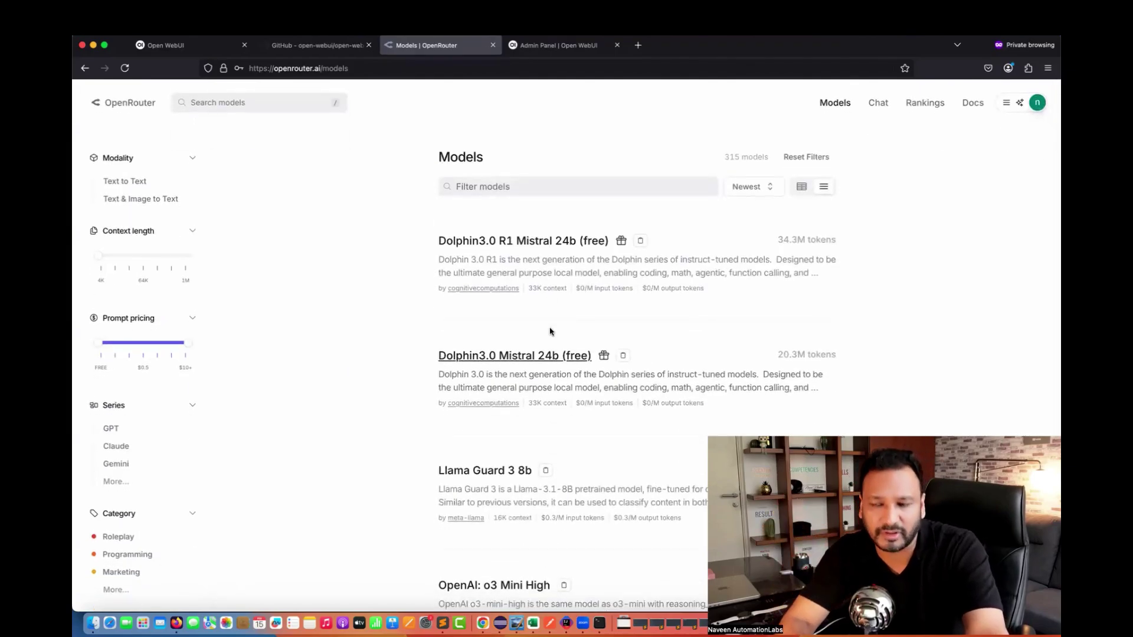
- Open the OpenRouter account's Credits page to check the balance and payment history
{"action": "left_click", "coordinate": [1033, 111]}
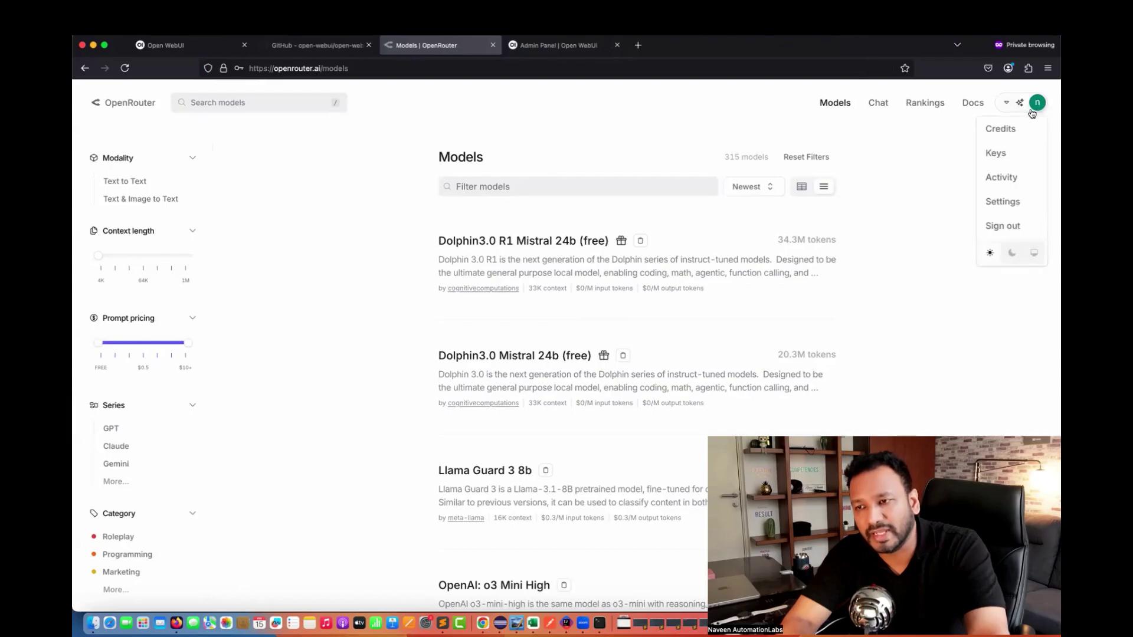
{"action": "left_click", "coordinate": [1002, 129]}
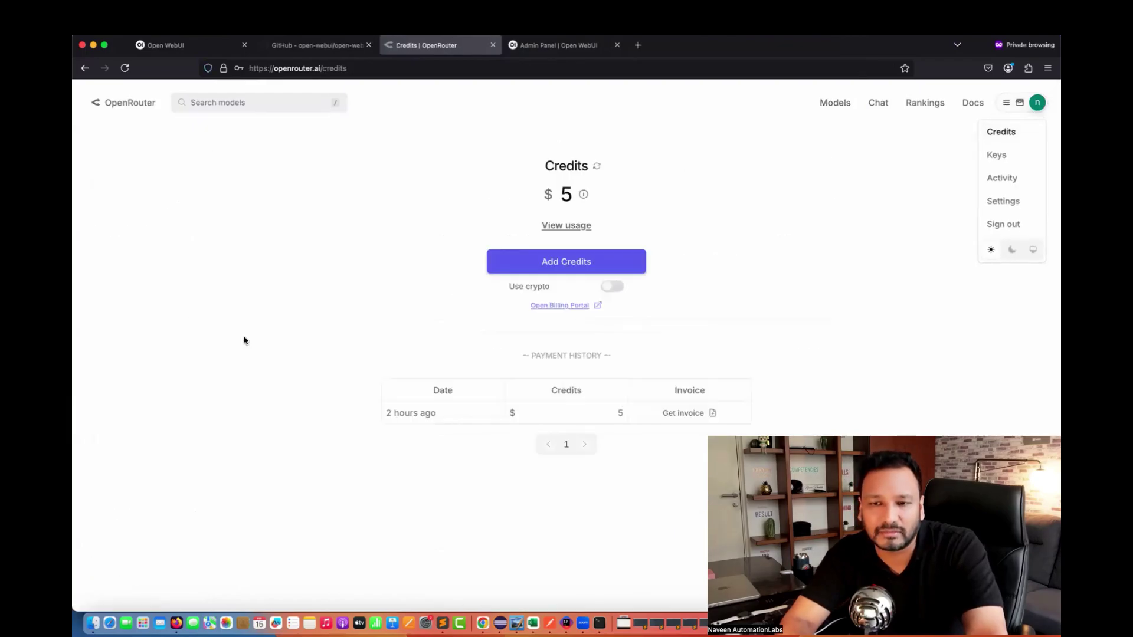
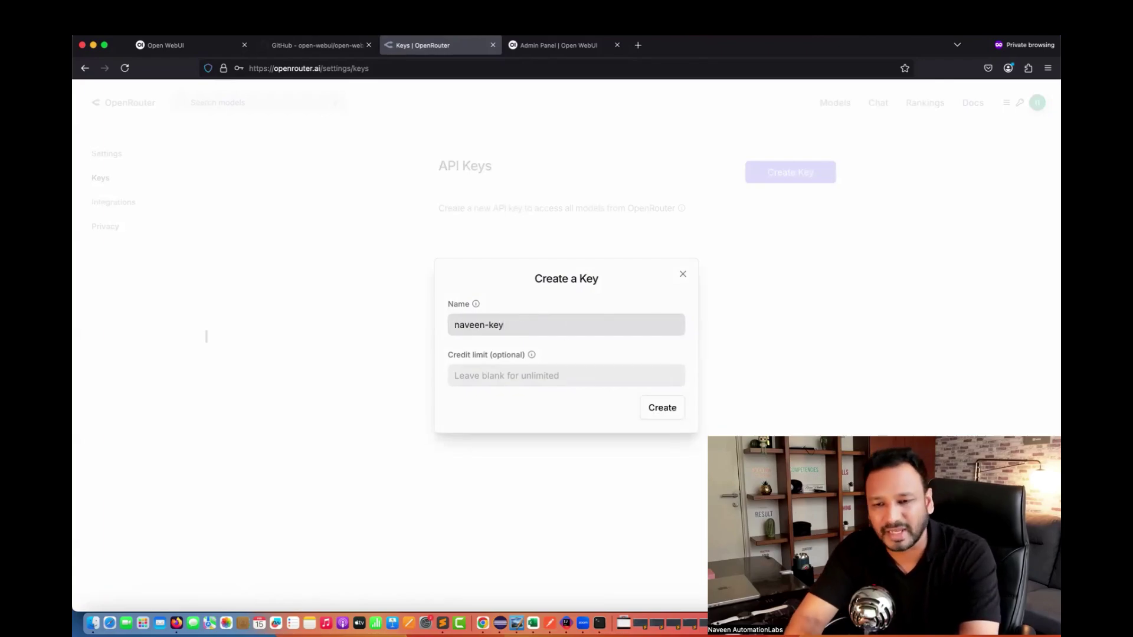
- Set the credit limit of the new OpenRouter API key to 1 and create the key
{"action": "left_click", "coordinate": [526, 382]}
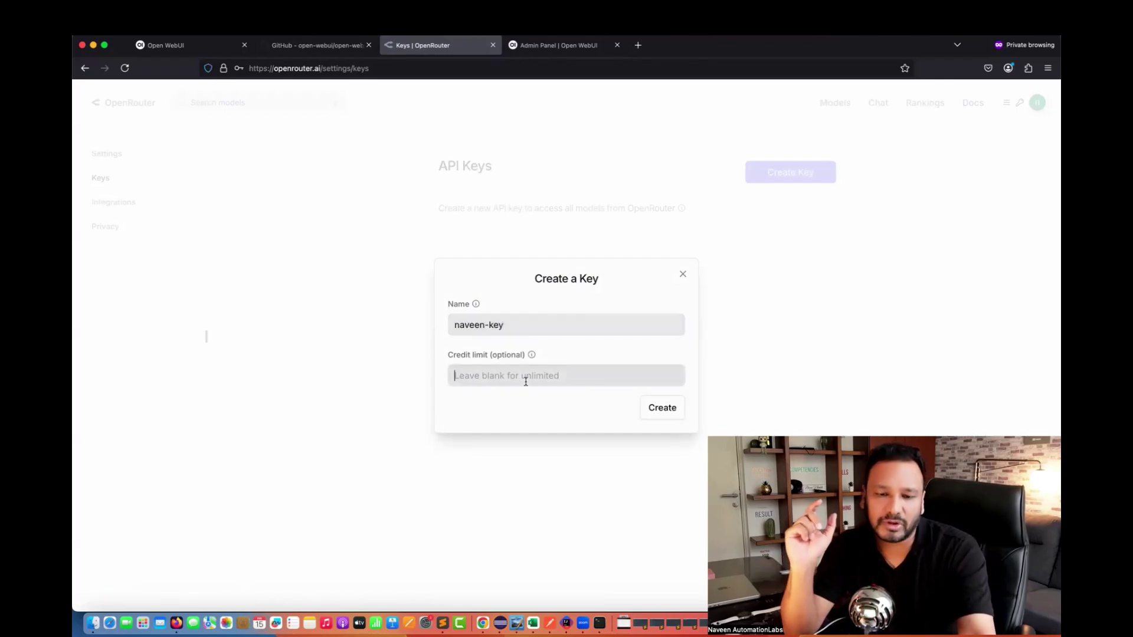
{"action": "type", "text": "1"}
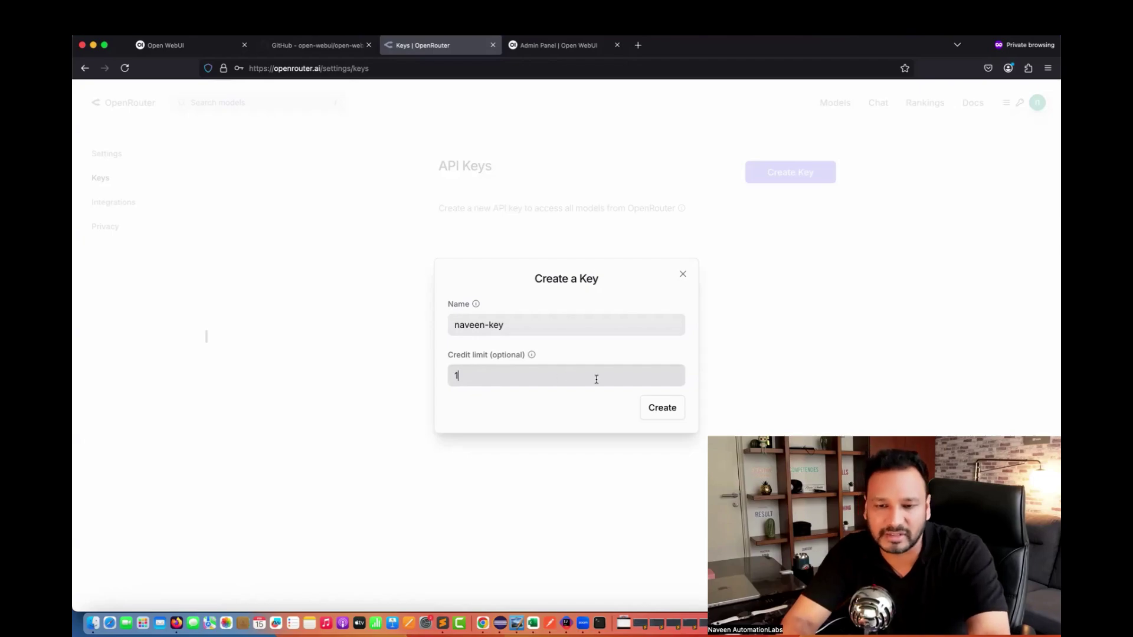
{"action": "left_click", "coordinate": [652, 409]}
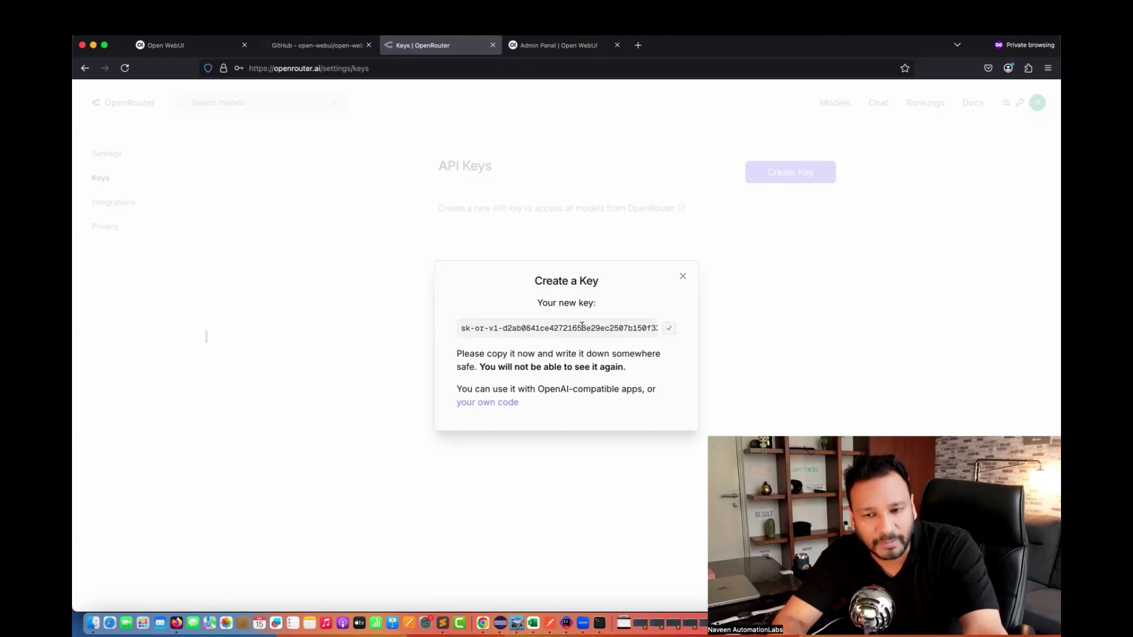
- Switch to the Open WebUI admin settings, start a new OpenAI API connection and paste the OpenRouter API key as its key
{"action": "left_click", "coordinate": [538, 45]}
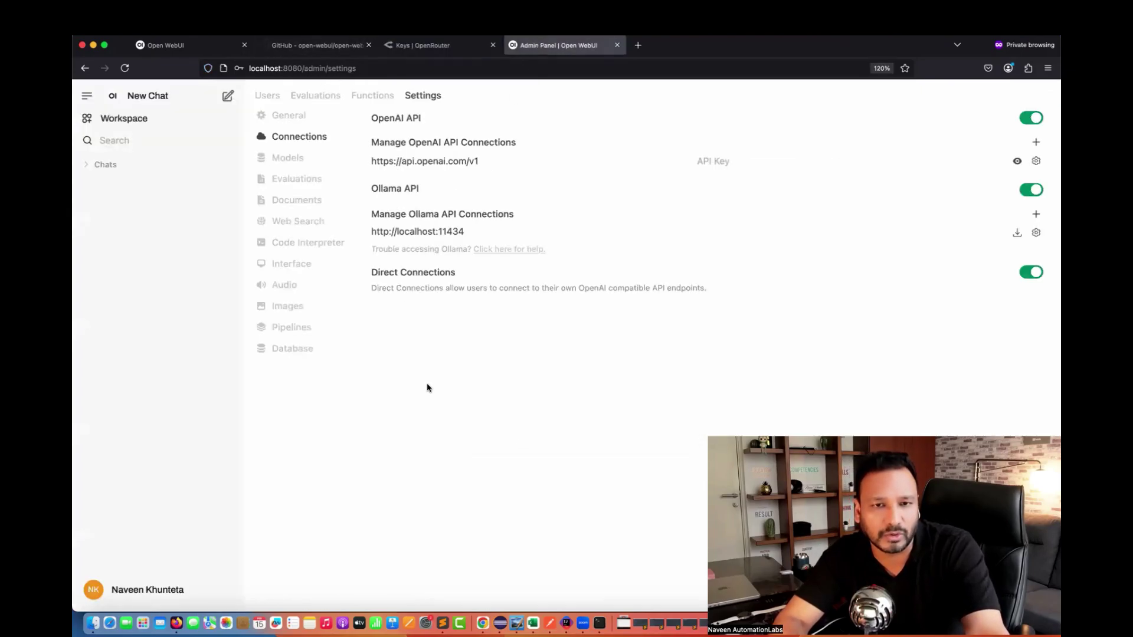
{"action": "left_click", "coordinate": [1037, 142]}
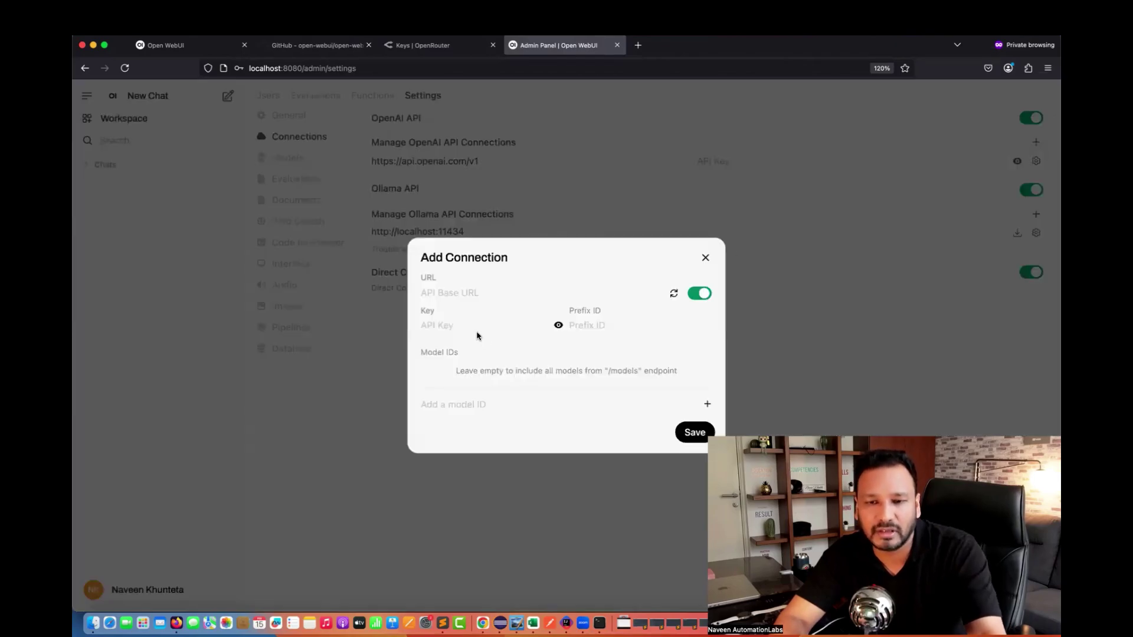
{"action": "left_click", "coordinate": [470, 326]}
{"action": "key", "text": "super+v"}
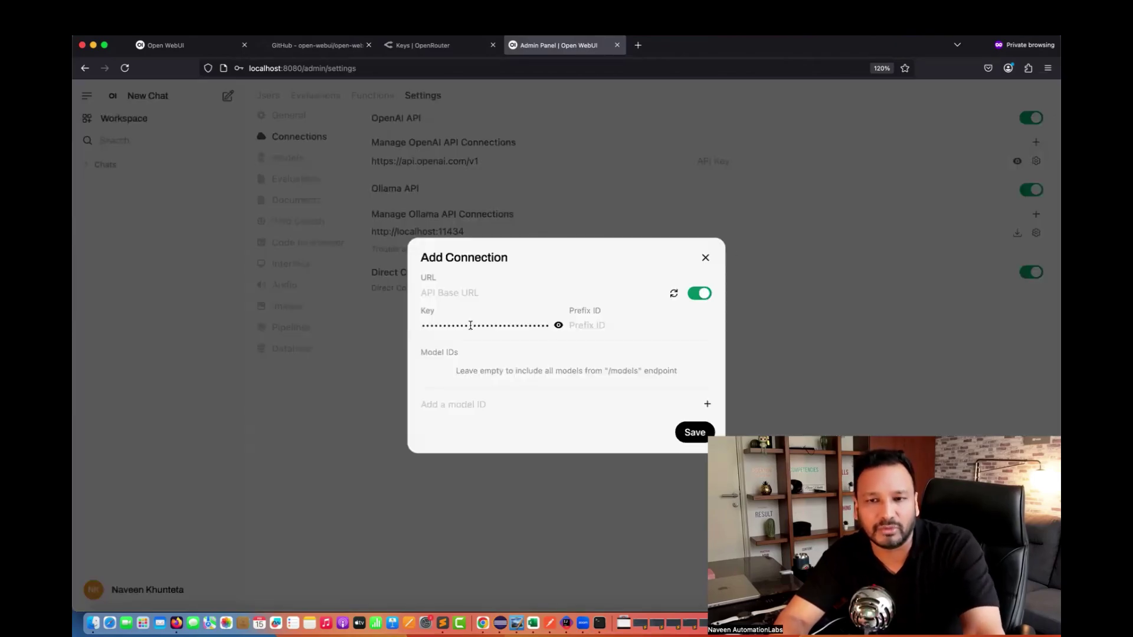
{"action": "left_click", "coordinate": [423, 45]}
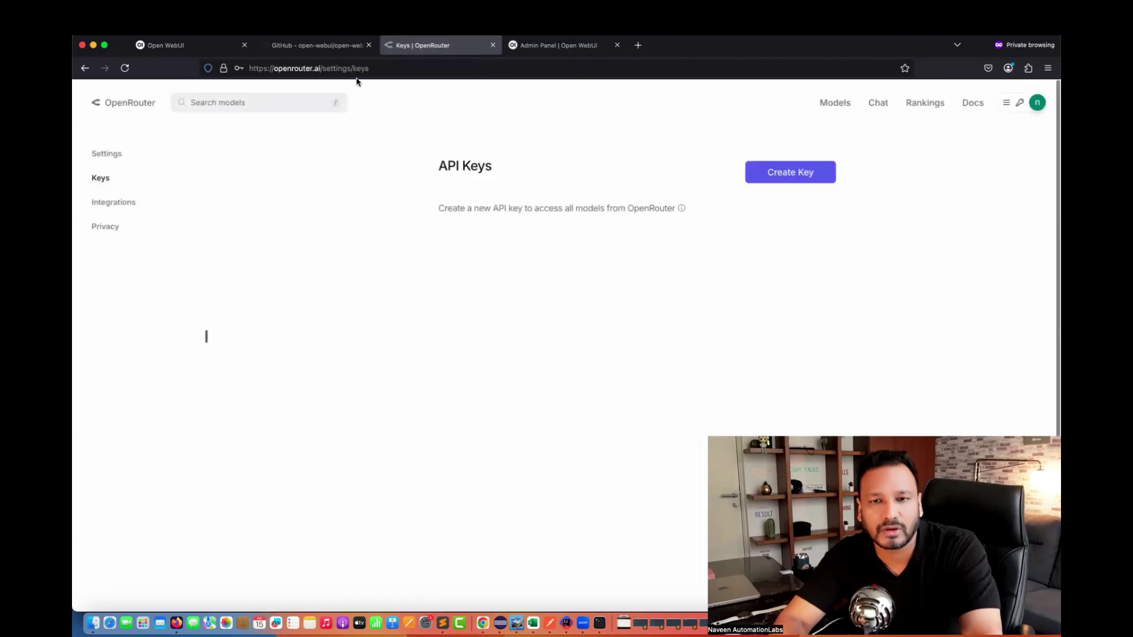
{"action": "left_click", "coordinate": [550, 43]}
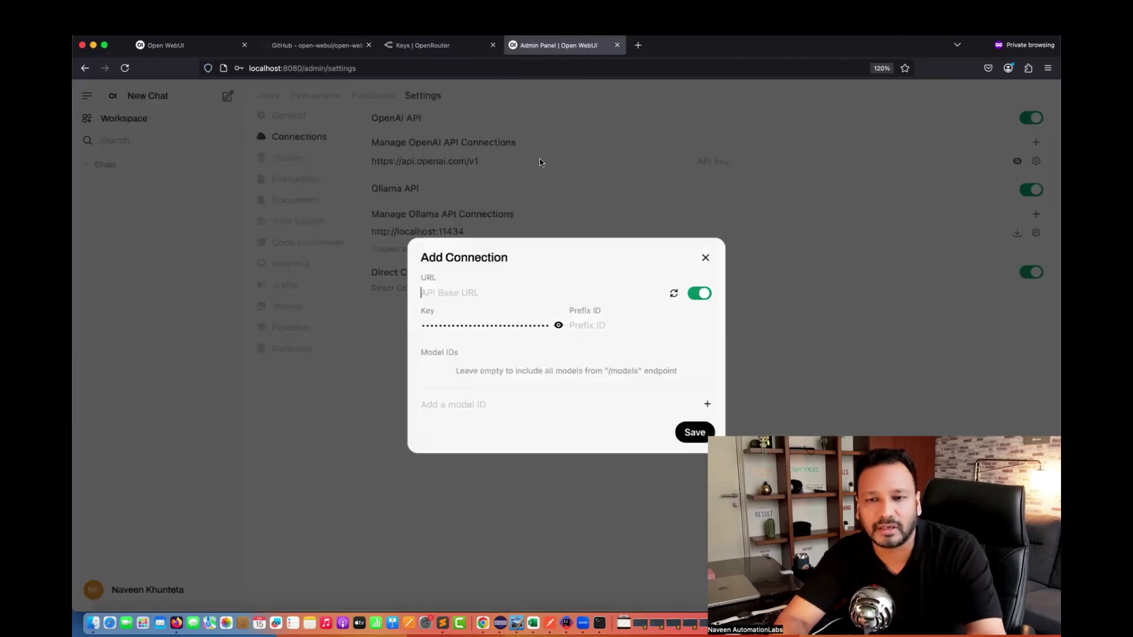
{"action": "left_click", "coordinate": [487, 287]}
{"action": "type", "text": "https://openrouter.ai/api"}
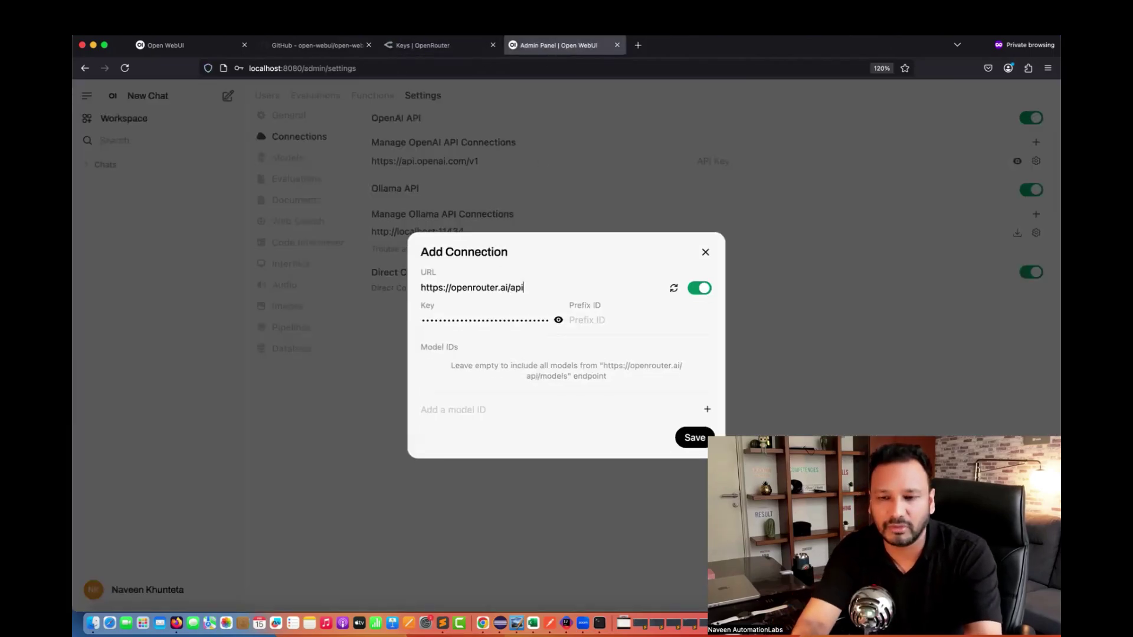
{"action": "type", "text": "/v1"}
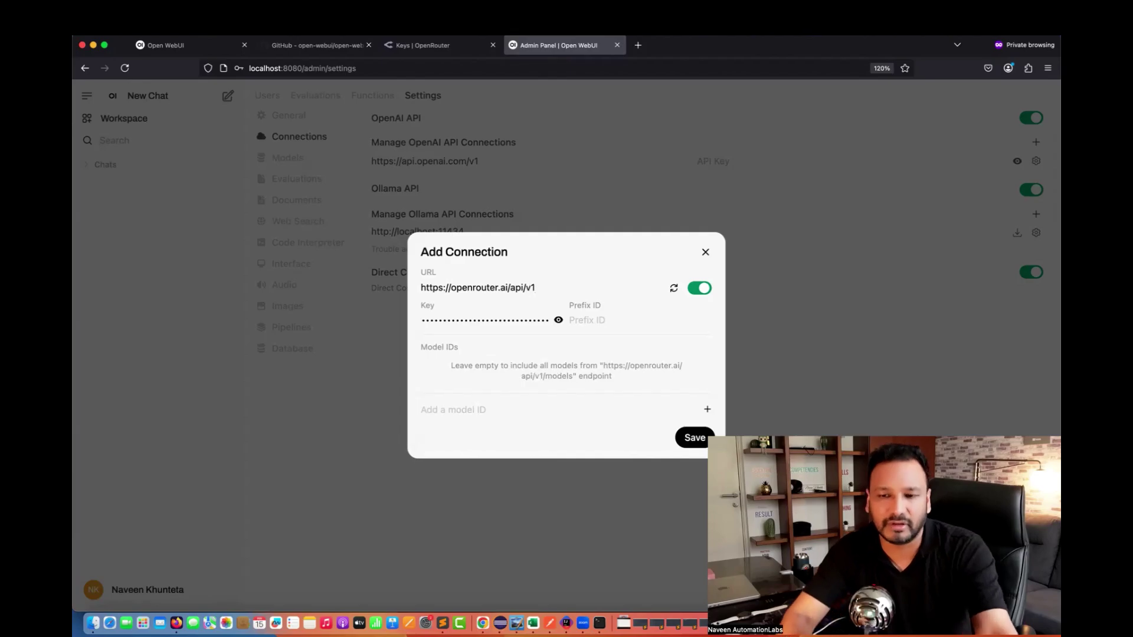
- Filter OpenRouter's model catalogue by "deepsee" and open the API information of DeepSeek: R1 Distill Qwen 1.5B
{"action": "left_click", "coordinate": [417, 44]}
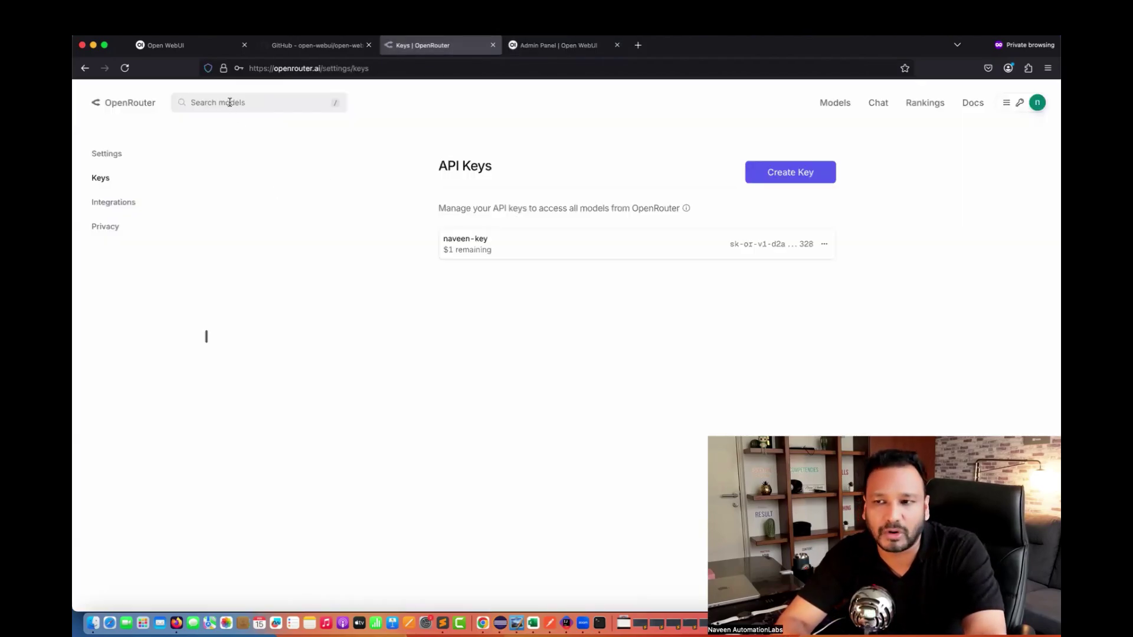
{"action": "left_click", "coordinate": [828, 111]}
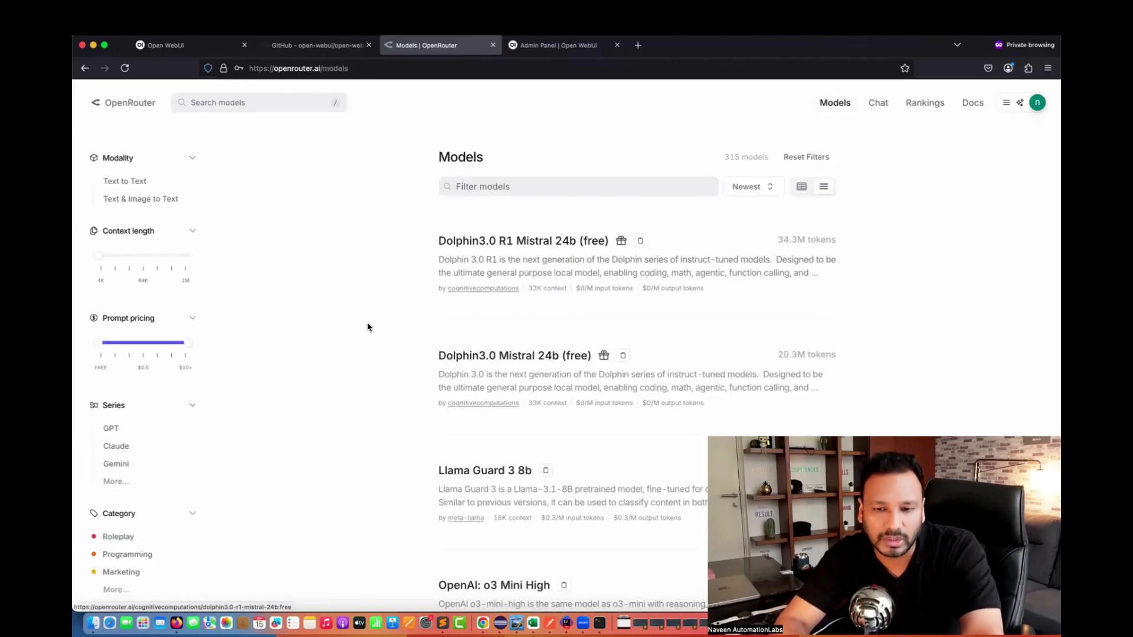
{"action": "left_click", "coordinate": [490, 183]}
{"action": "type", "text": "deepsee"}
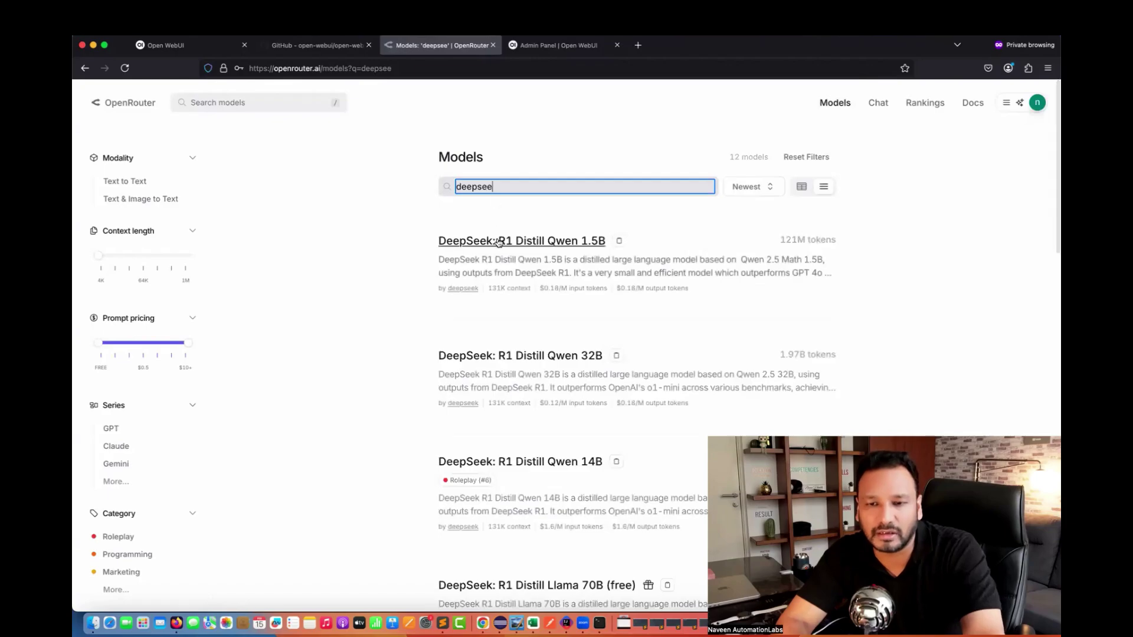
{"action": "left_click", "coordinate": [497, 241]}
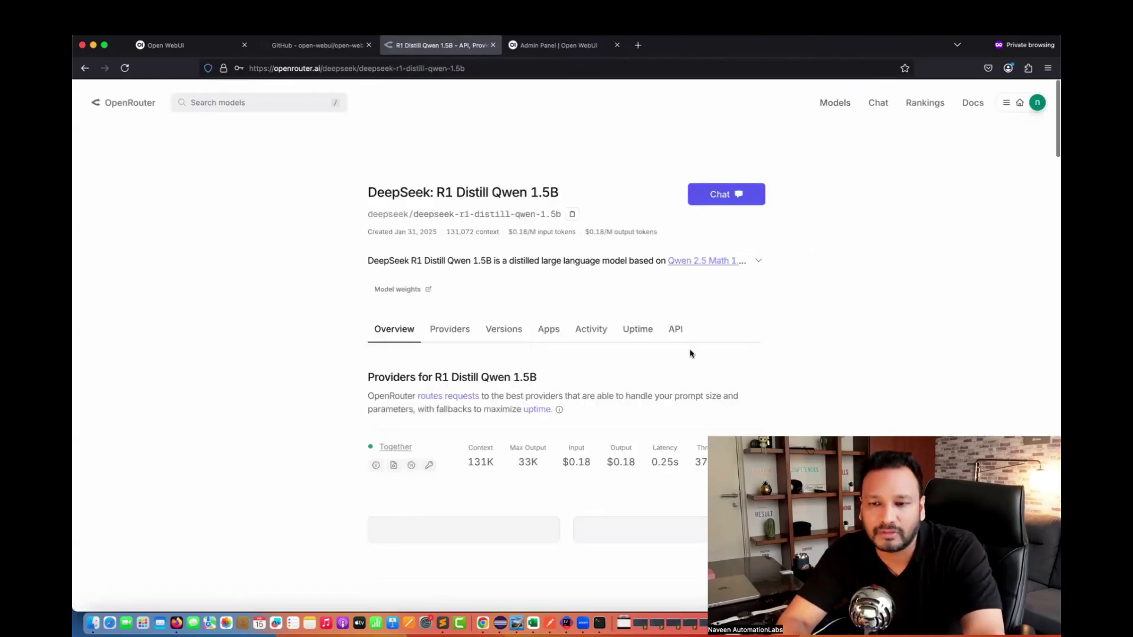
{"action": "left_click", "coordinate": [674, 329]}
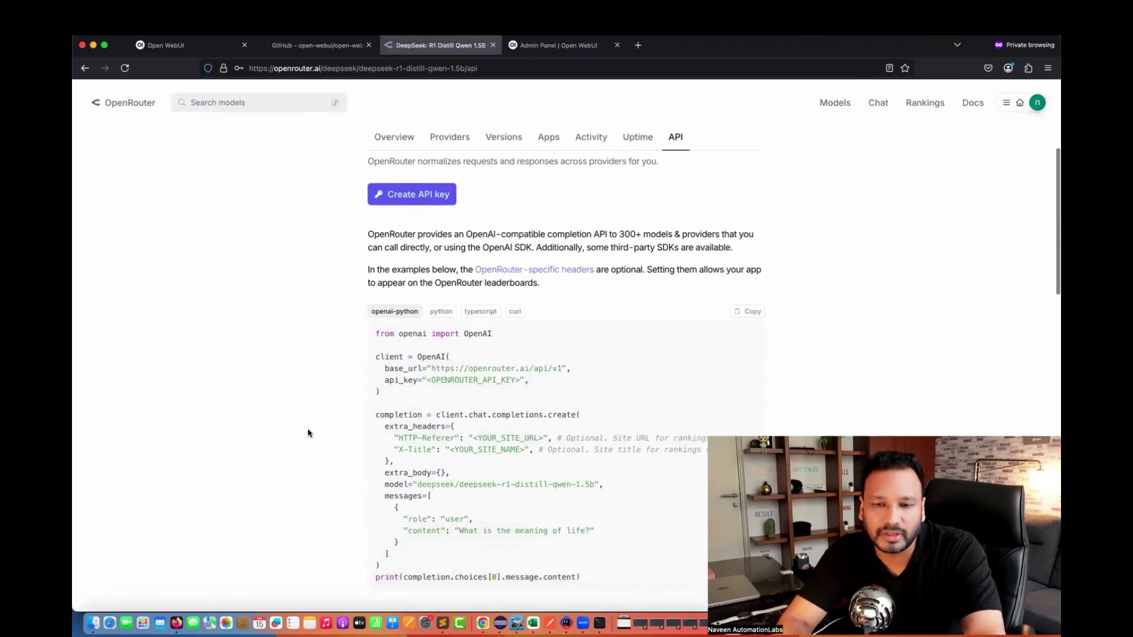
- Examine the base_url and api_key lines in the model's openai-python sample code
{"action": "scroll", "coordinate": [308, 433], "scroll_direction": "down", "scroll_amount": 2}
{"action": "key", "text": "super+equal"}
{"action": "key", "text": "super+equal"}
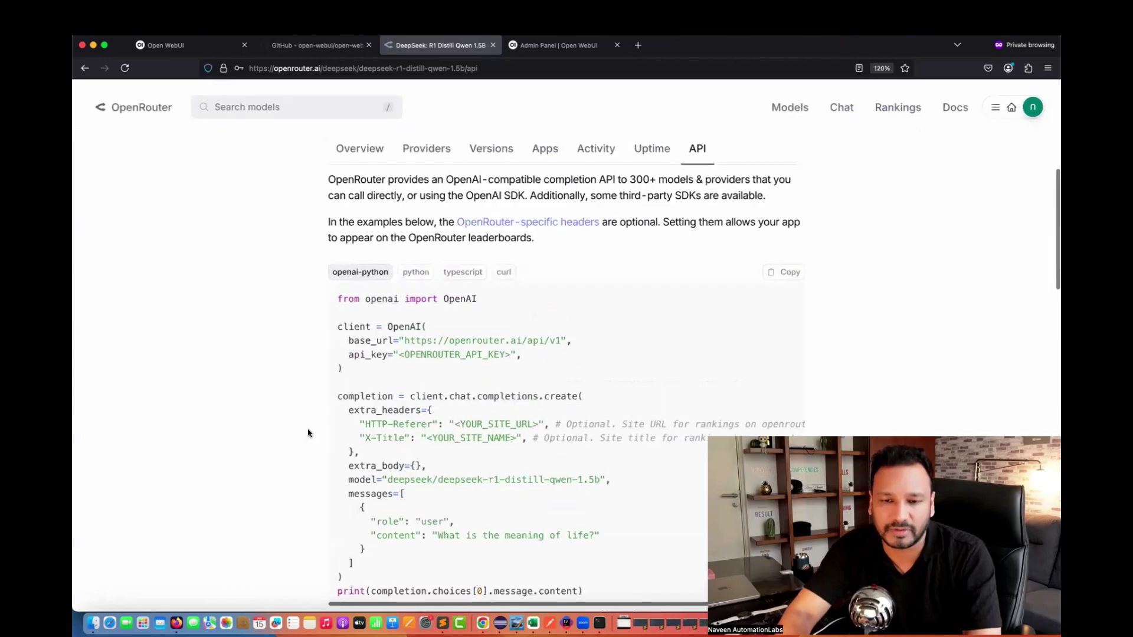
{"action": "left_click_drag", "start_coordinate": [423, 341], "coordinate": [558, 344]}
{"action": "double_click", "coordinate": [450, 354]}
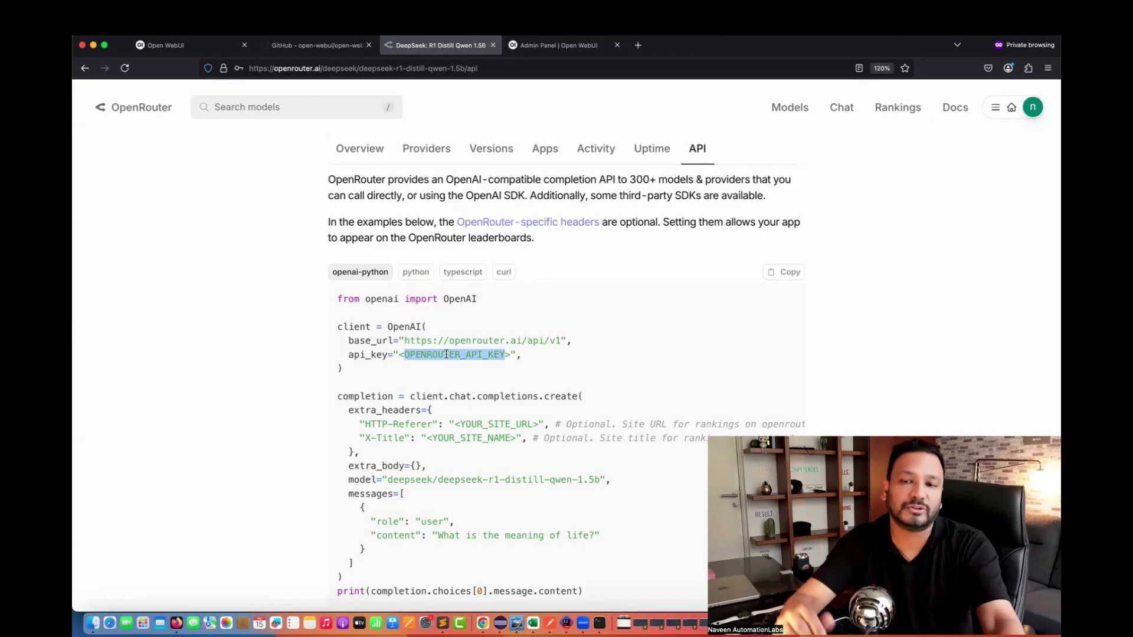
{"action": "scroll", "coordinate": [447, 356], "scroll_direction": "up", "scroll_amount": 3}
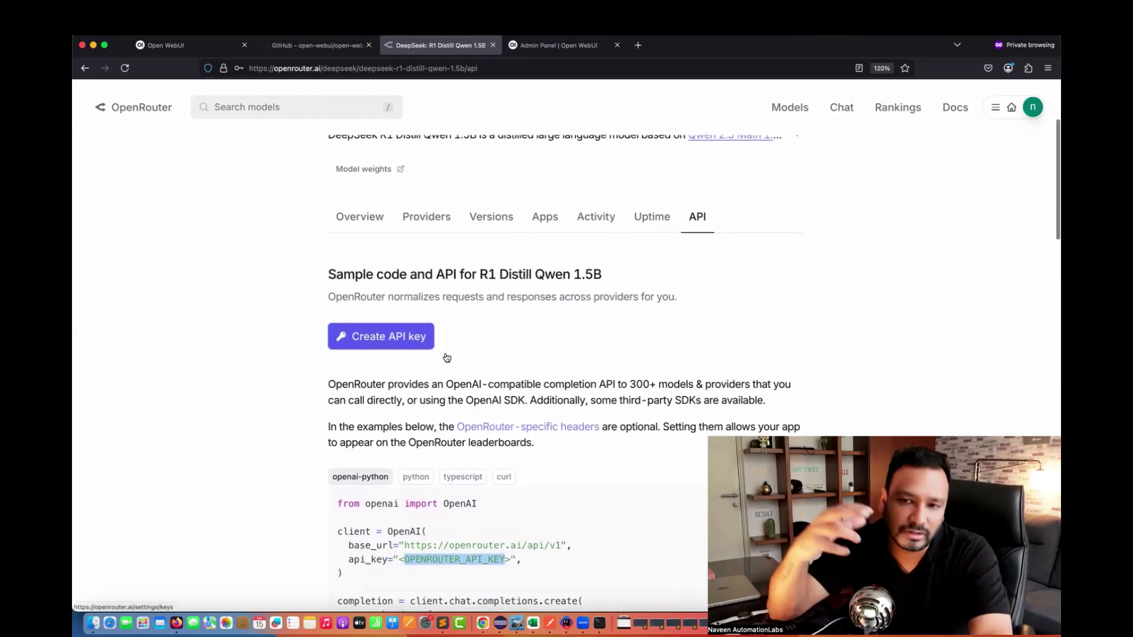
- Save the OpenRouter connection in Open WebUI, reopen it to verify the server connection, and save it again
{"action": "left_click", "coordinate": [566, 50]}
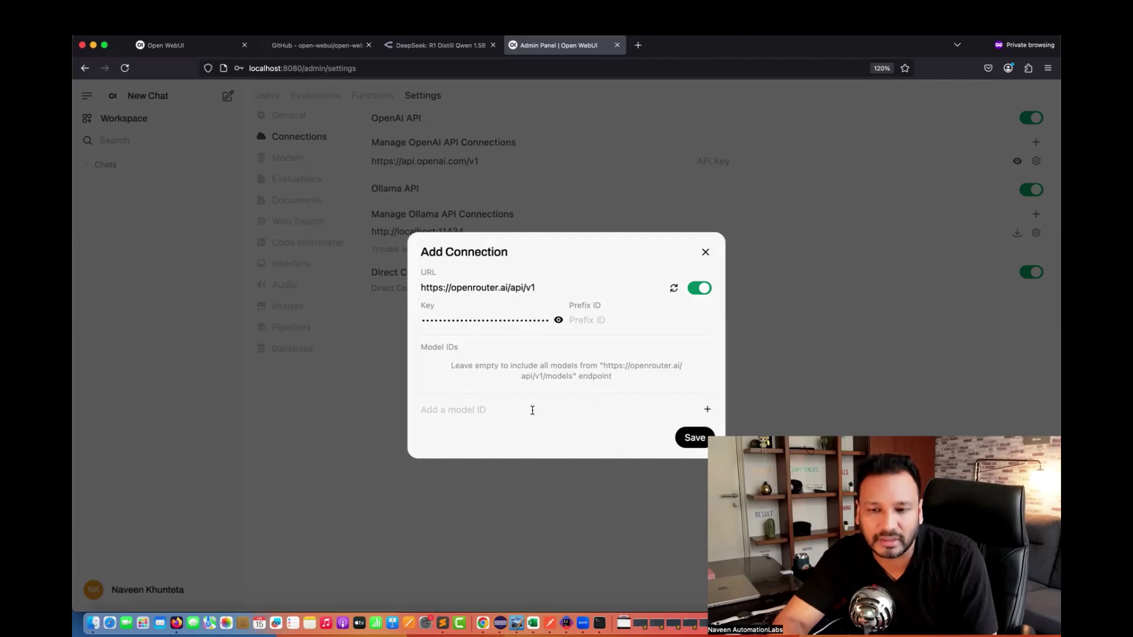
{"action": "left_click", "coordinate": [694, 437]}
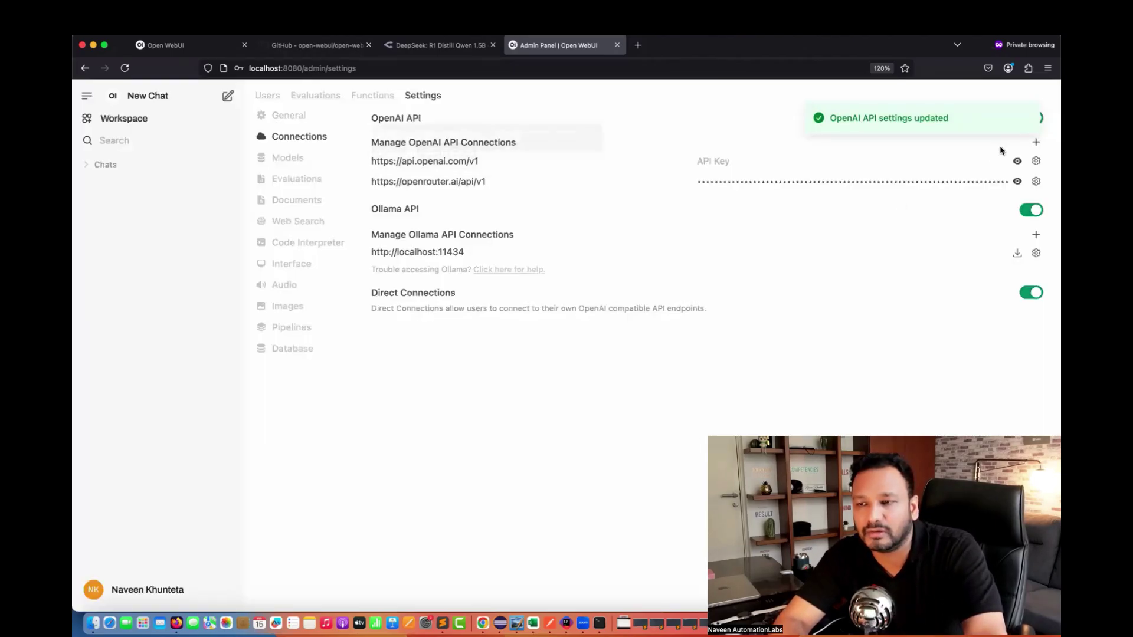
{"action": "left_click", "coordinate": [1035, 181]}
{"action": "left_click", "coordinate": [674, 287]}
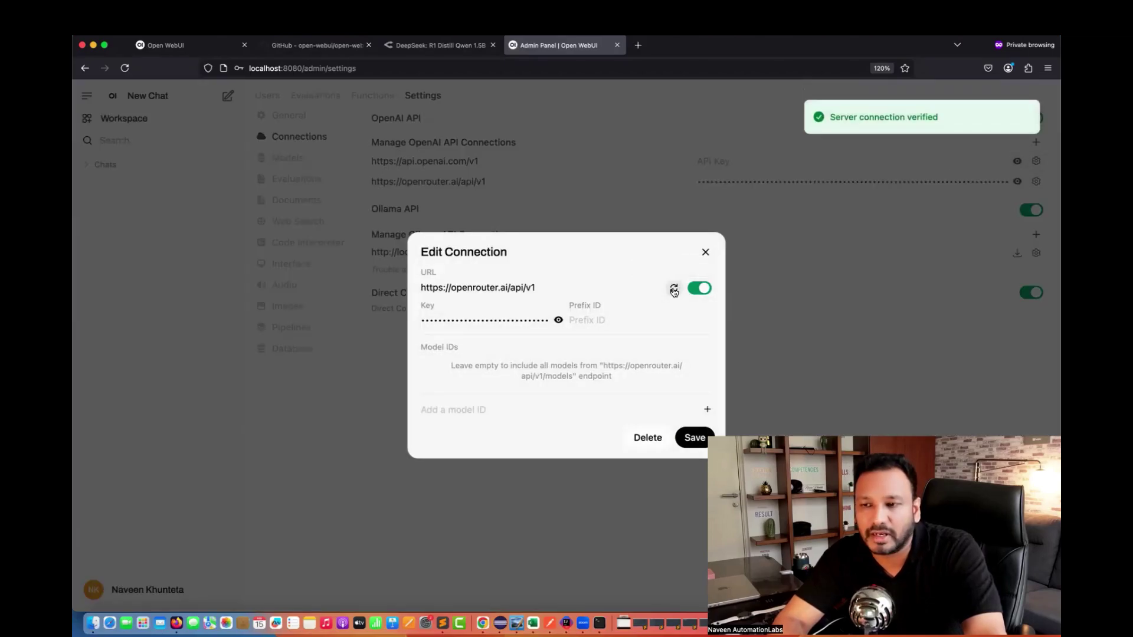
{"action": "left_click", "coordinate": [694, 444]}
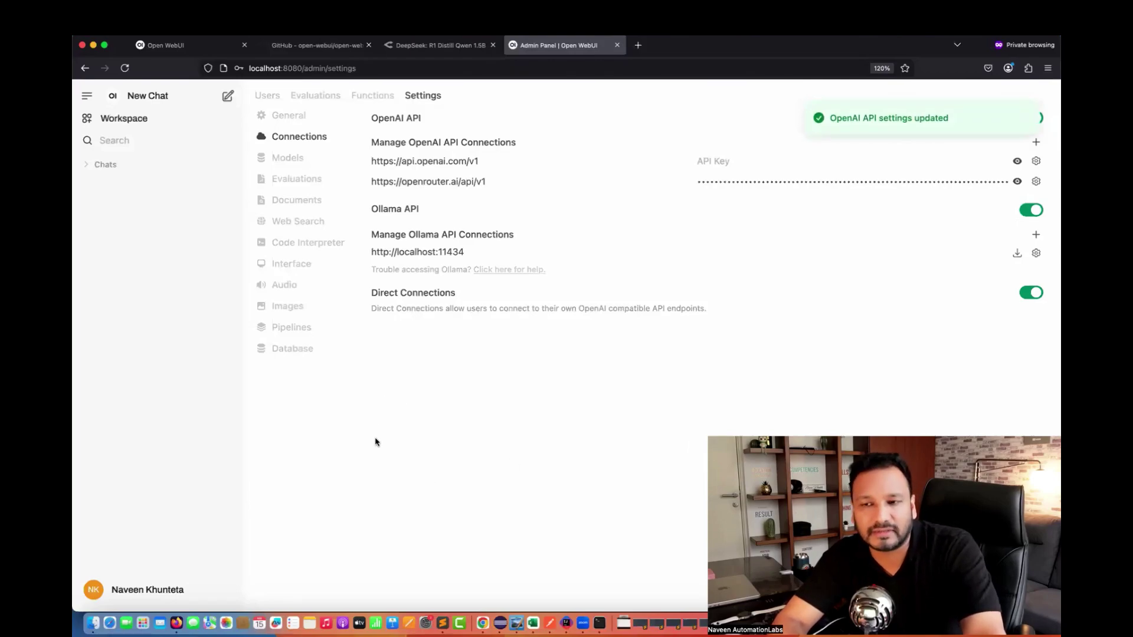
- Start a new chat, look through the available models and choose Google: Gemini Flash 2.0
{"action": "left_click", "coordinate": [133, 96]}
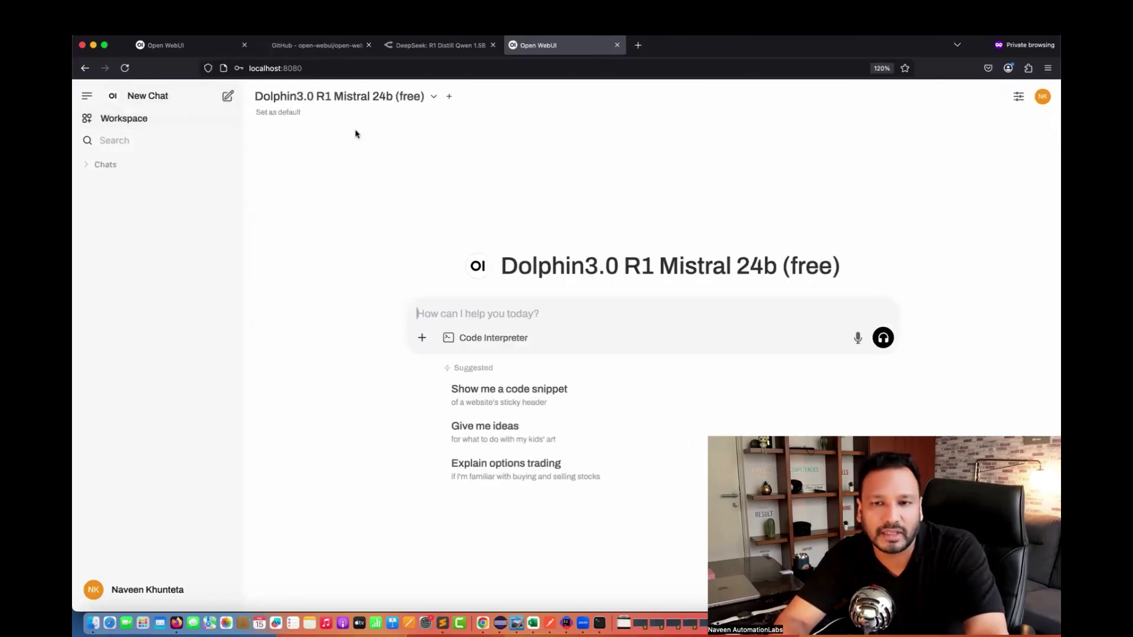
{"action": "left_click", "coordinate": [436, 97]}
{"action": "scroll", "coordinate": [375, 238], "scroll_direction": "down", "scroll_amount": 10}
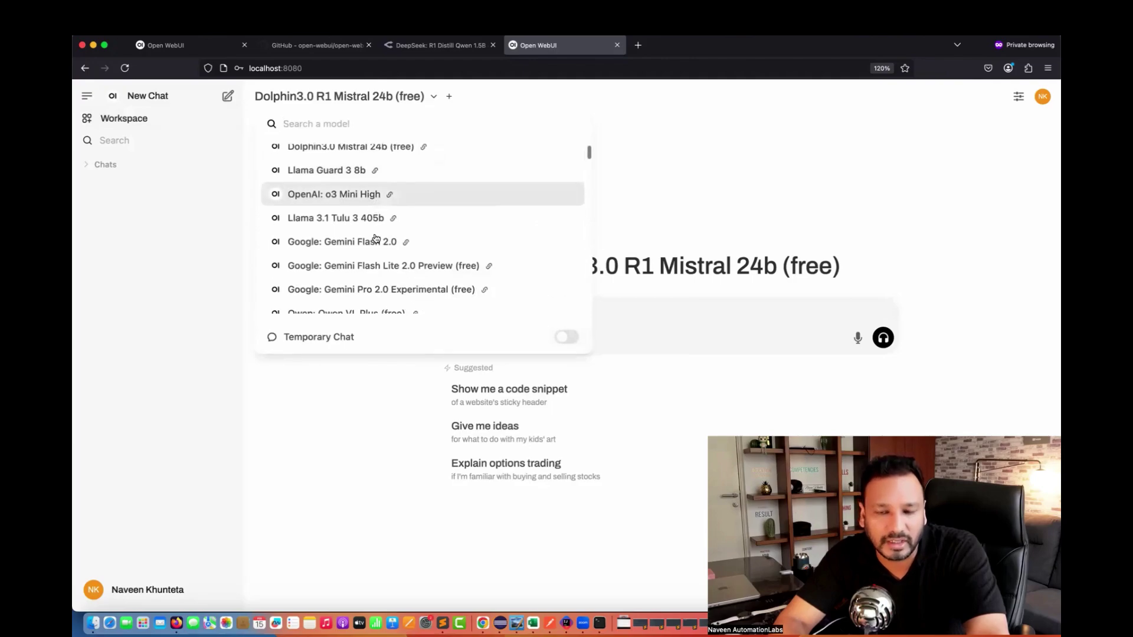
{"action": "scroll", "coordinate": [375, 238], "scroll_direction": "down", "scroll_amount": 15}
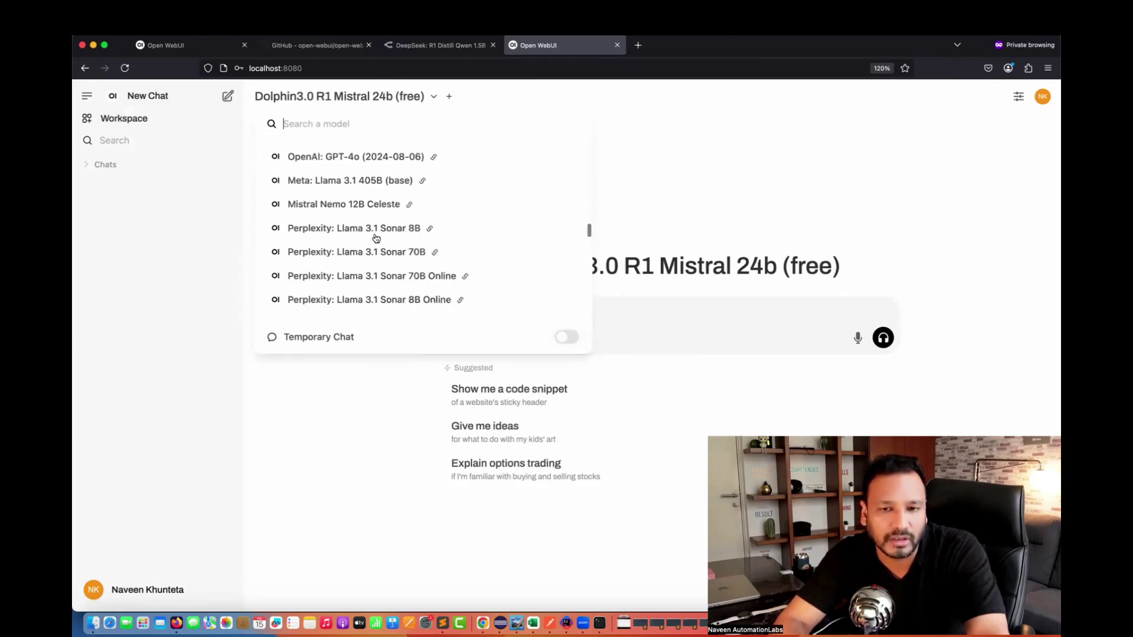
{"action": "scroll", "coordinate": [376, 239], "scroll_direction": "up", "scroll_amount": 20}
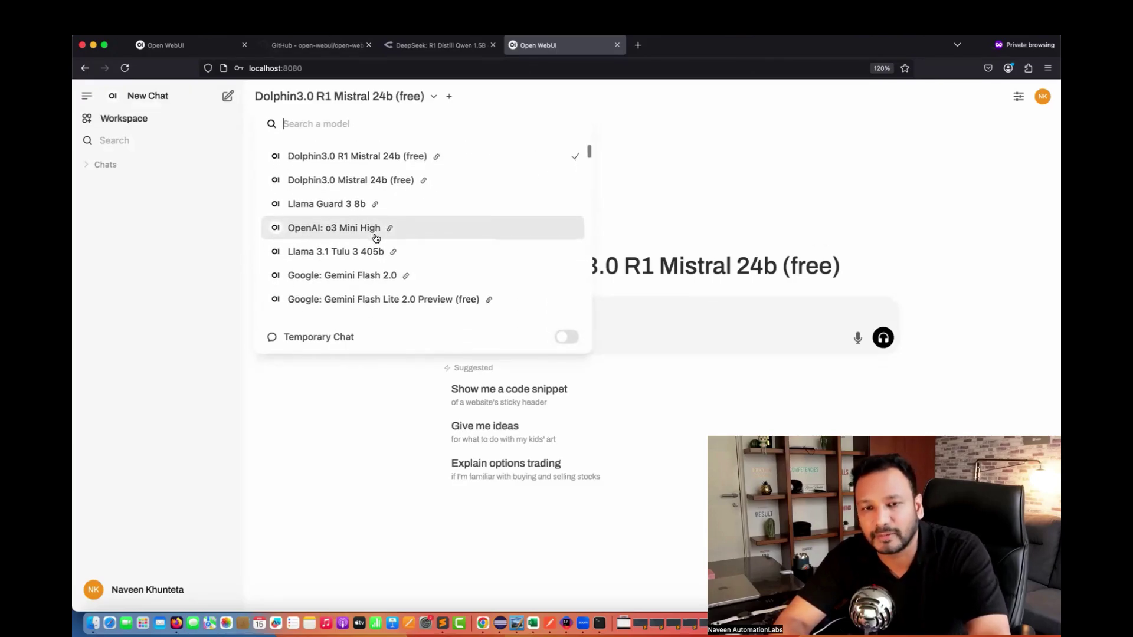
{"action": "left_click", "coordinate": [339, 234]}
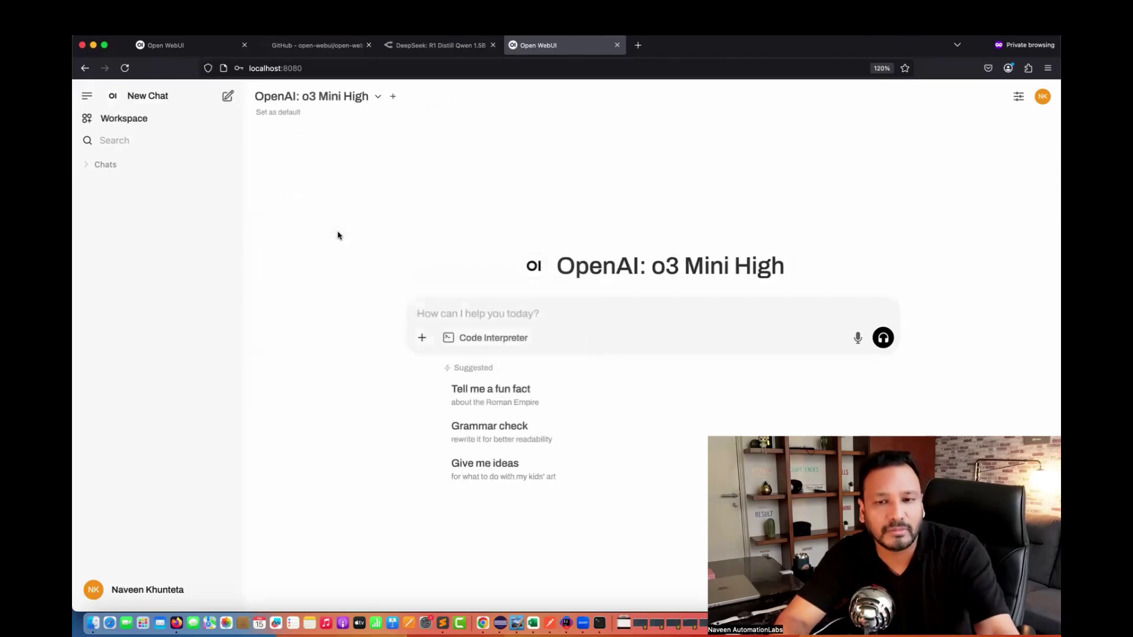
{"action": "left_click", "coordinate": [378, 98]}
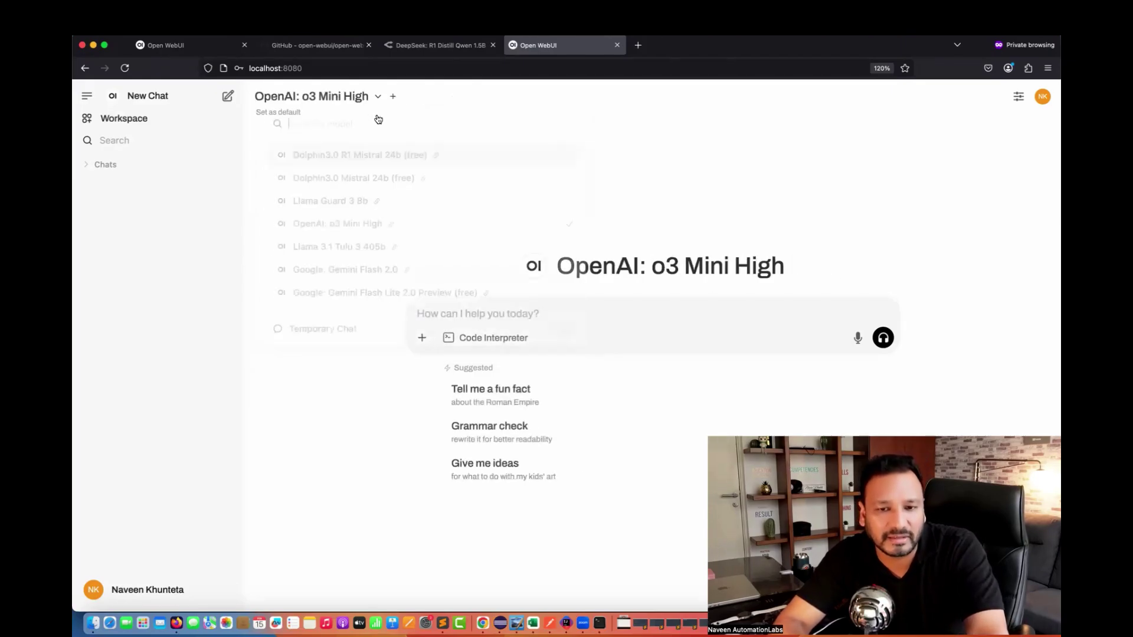
{"action": "left_click", "coordinate": [366, 278]}
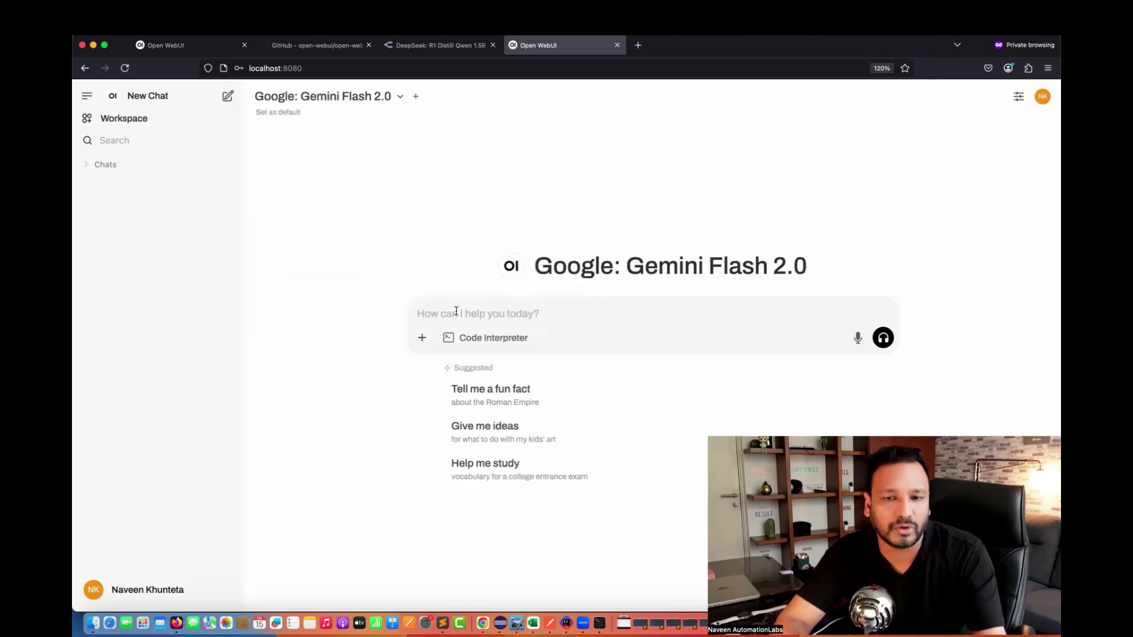
- Send the prompt "tell me about python" and read through the model's reply
{"action": "type", "text": "tell "}
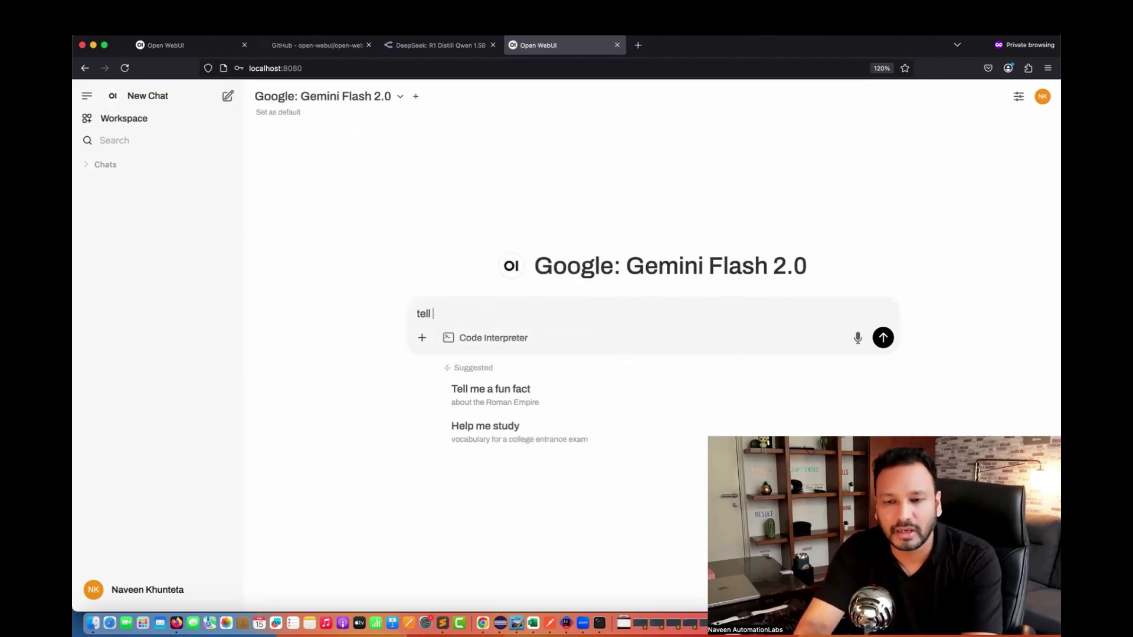
{"action": "type", "text": "me about python"}
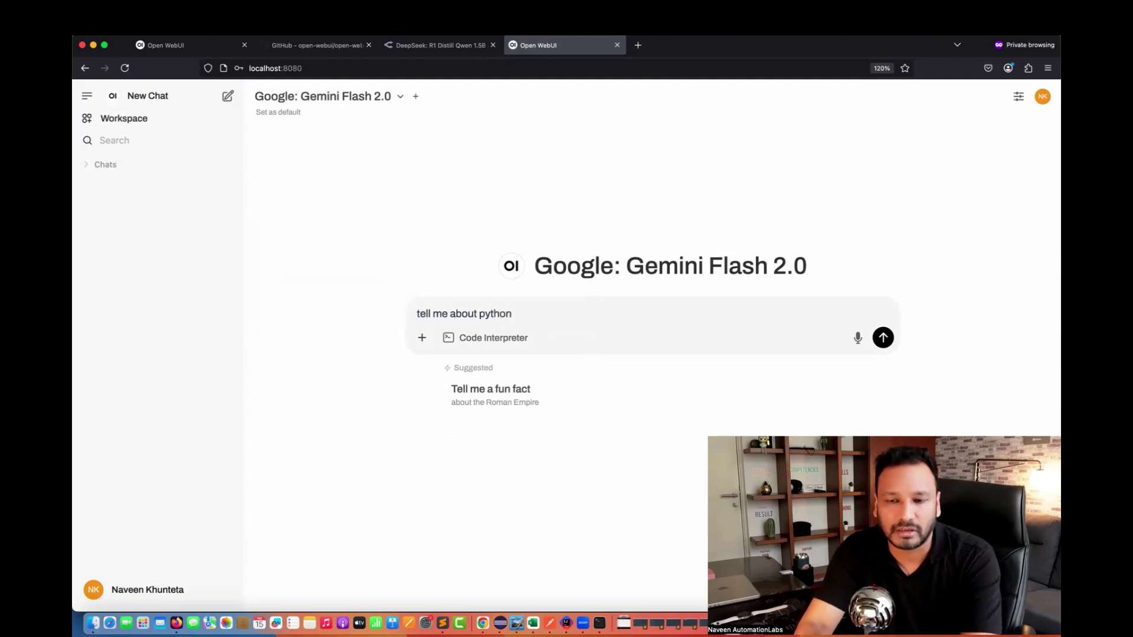
{"action": "key", "text": "Return"}
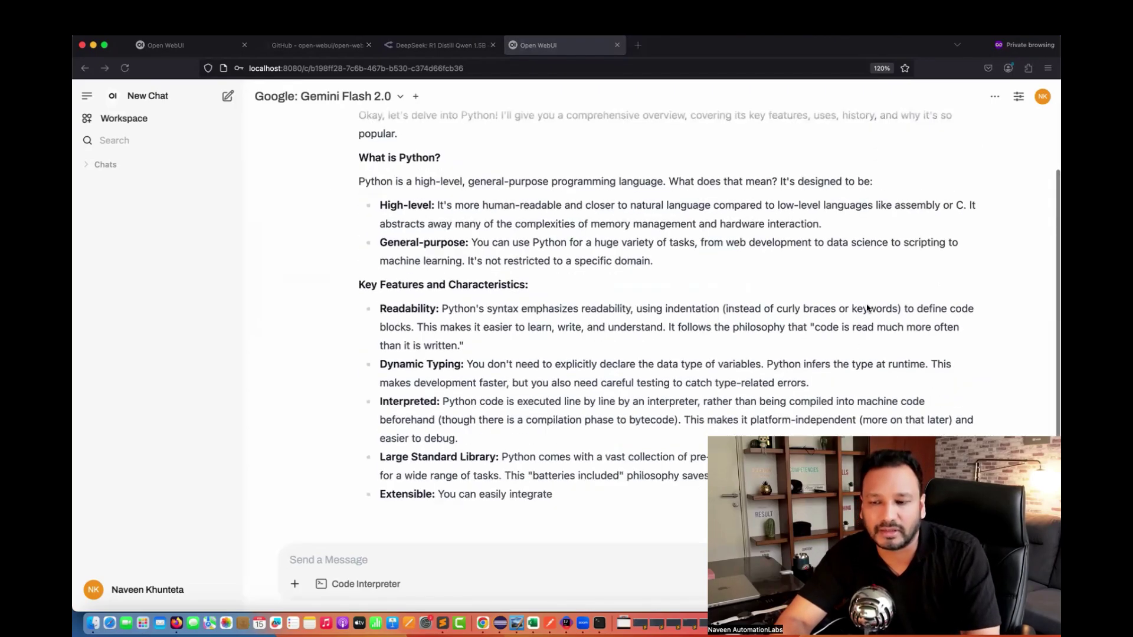
{"action": "scroll", "coordinate": [590, 348], "scroll_direction": "up", "scroll_amount": 6}
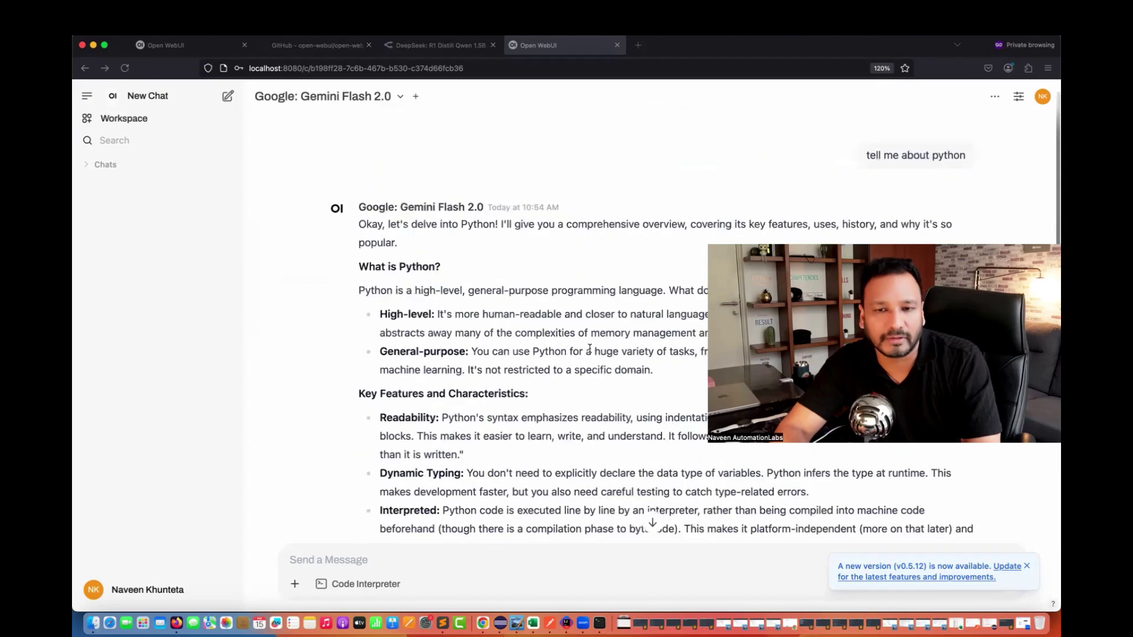
{"action": "scroll", "coordinate": [590, 349], "scroll_direction": "down", "scroll_amount": 10}
{"action": "scroll", "coordinate": [589, 348], "scroll_direction": "up", "scroll_amount": 4}
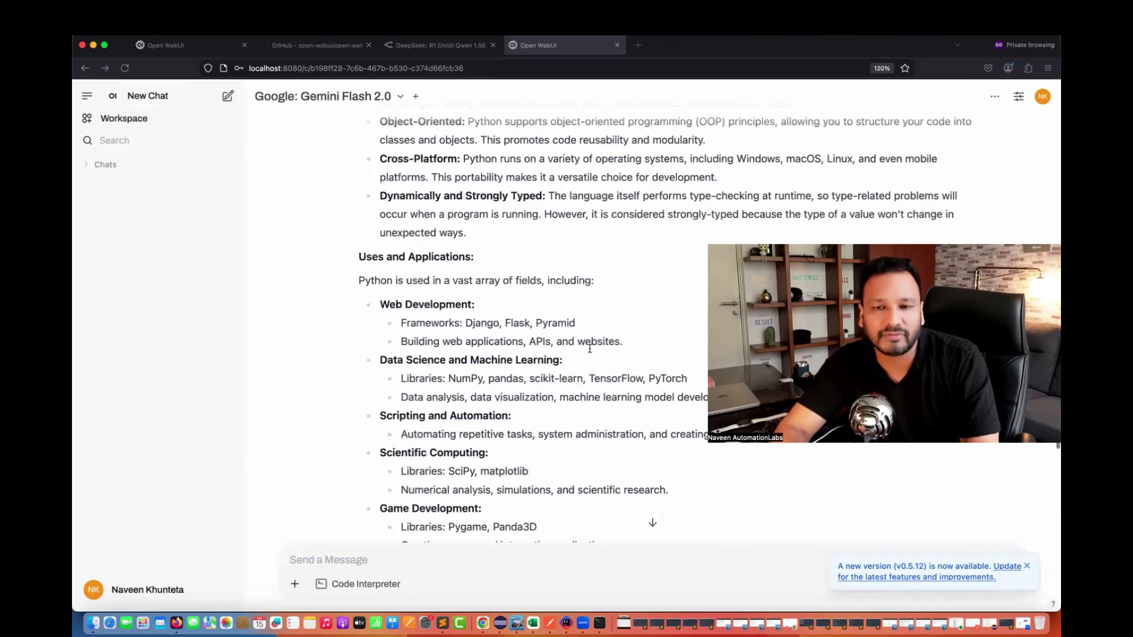
{"action": "scroll", "coordinate": [590, 348], "scroll_direction": "up", "scroll_amount": 10}
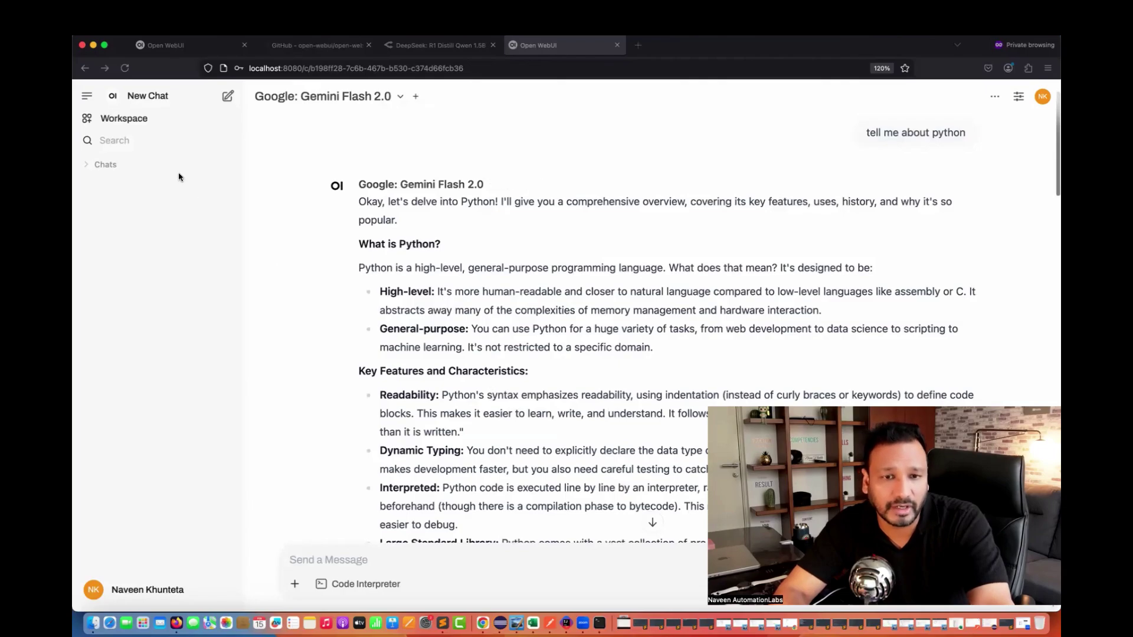
- Start a new chat and add Llama Guard 3 8b as a second model alongside Google: Gemini Flash 2.0
{"action": "left_click", "coordinate": [152, 97]}
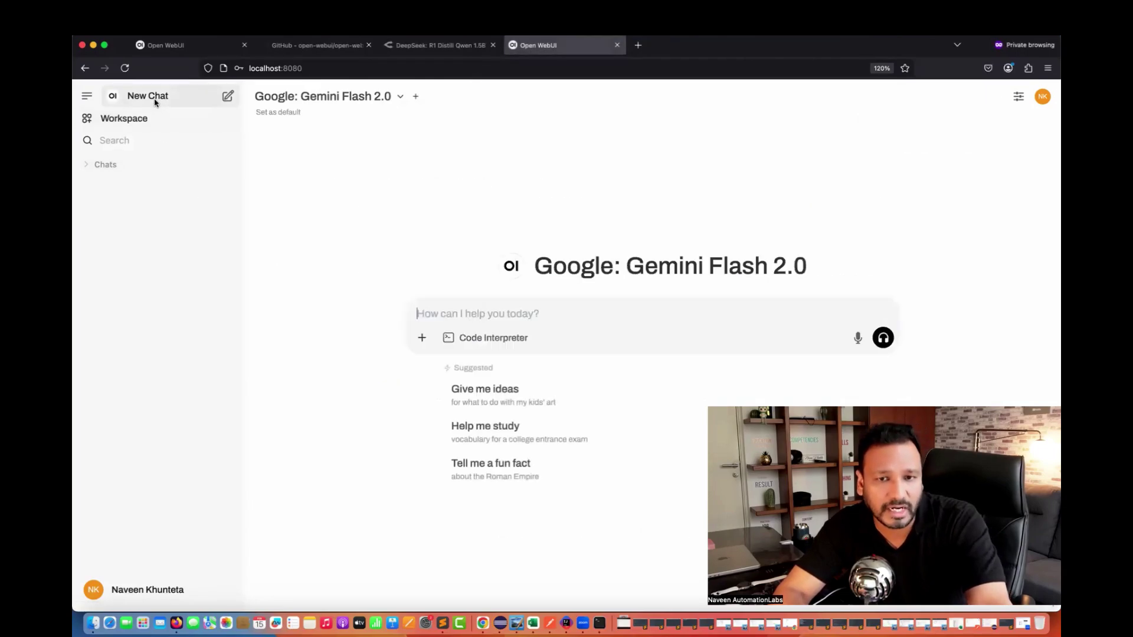
{"action": "left_click", "coordinate": [416, 96]}
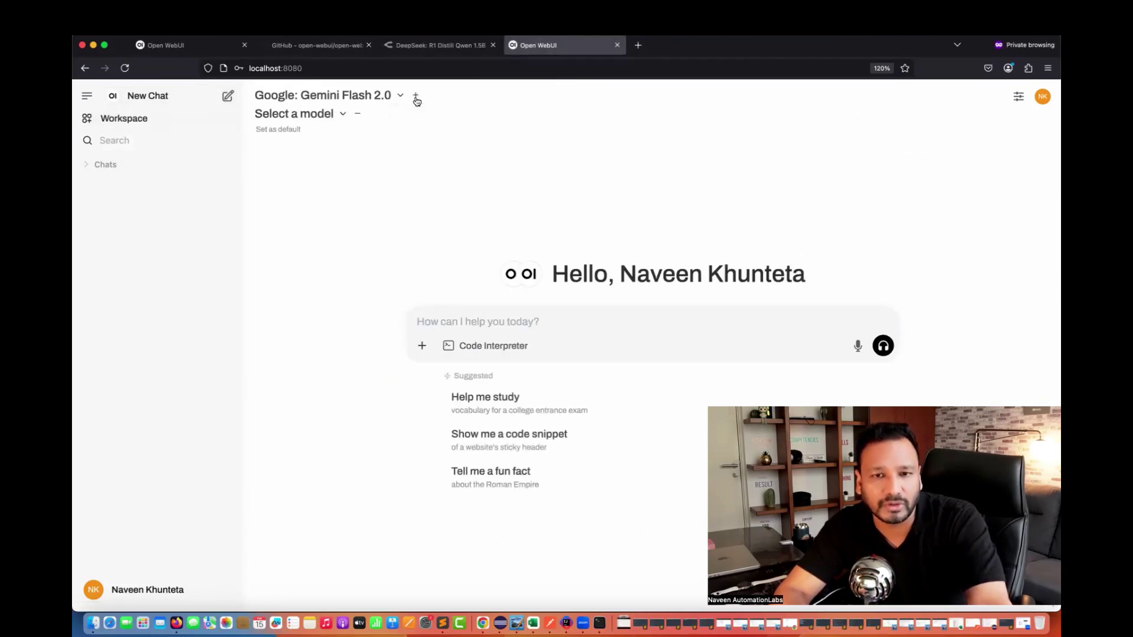
{"action": "left_click", "coordinate": [344, 115]}
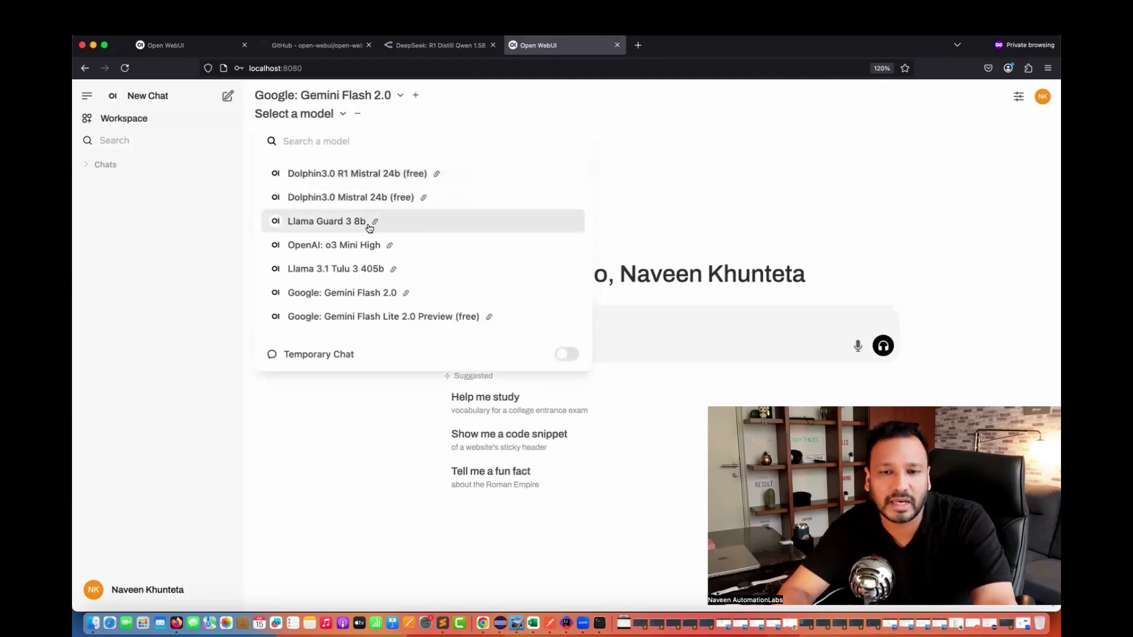
{"action": "left_click", "coordinate": [343, 228]}
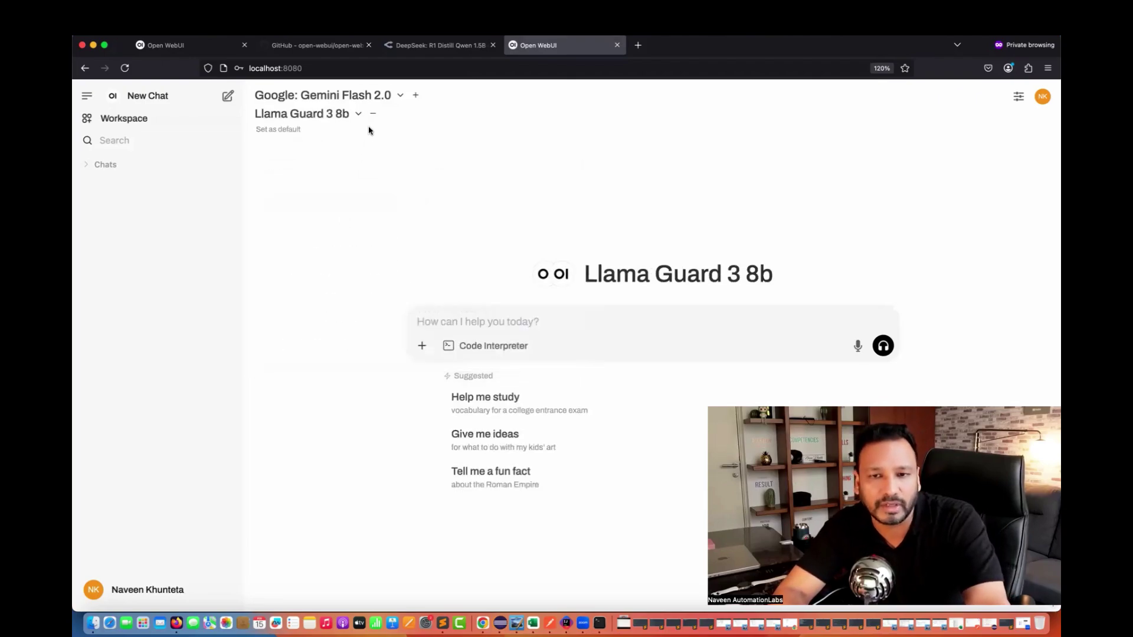
- Add Qwen: Qwen-Turbo as a third model for the new chat
{"action": "left_click", "coordinate": [416, 96]}
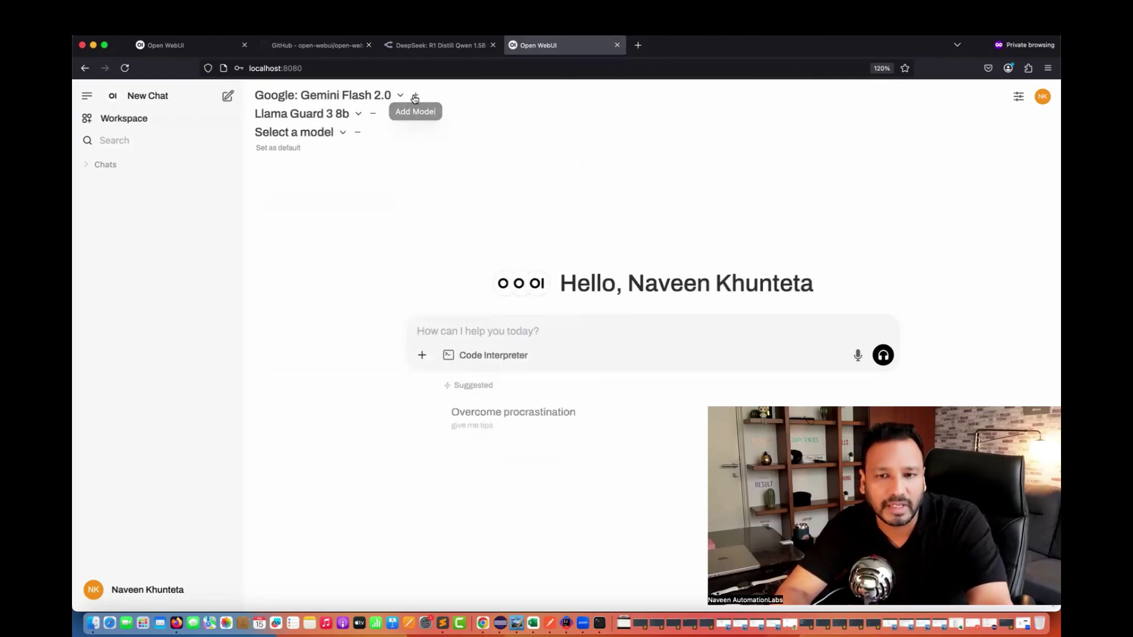
{"action": "left_click", "coordinate": [344, 132]}
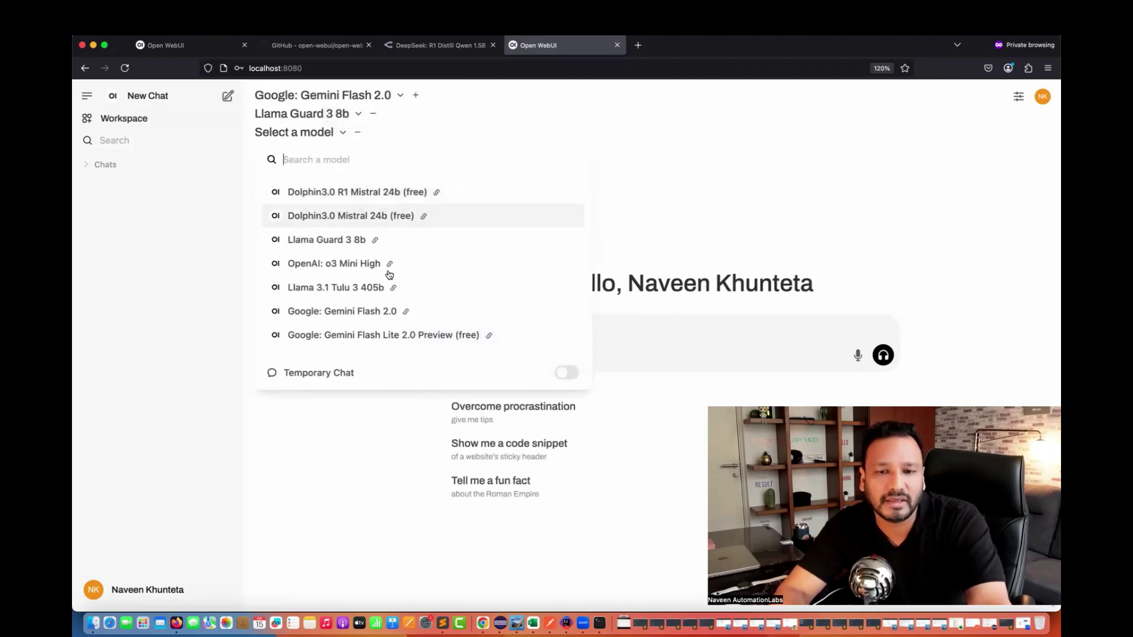
{"action": "scroll", "coordinate": [413, 273], "scroll_direction": "down", "scroll_amount": 3}
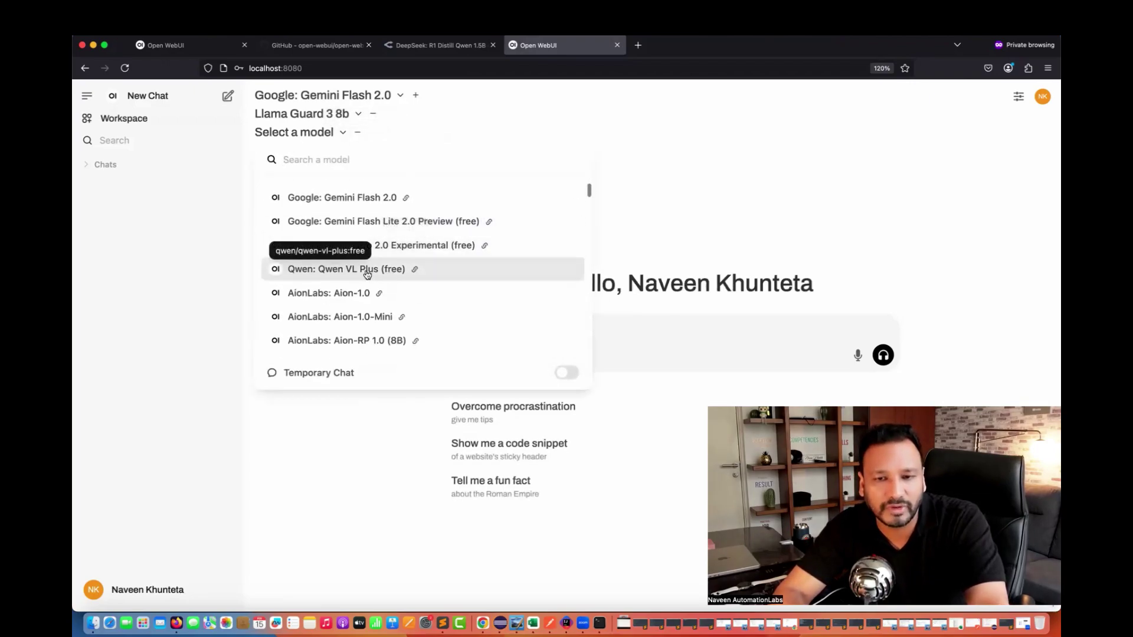
{"action": "scroll", "coordinate": [364, 275], "scroll_direction": "down", "scroll_amount": 1}
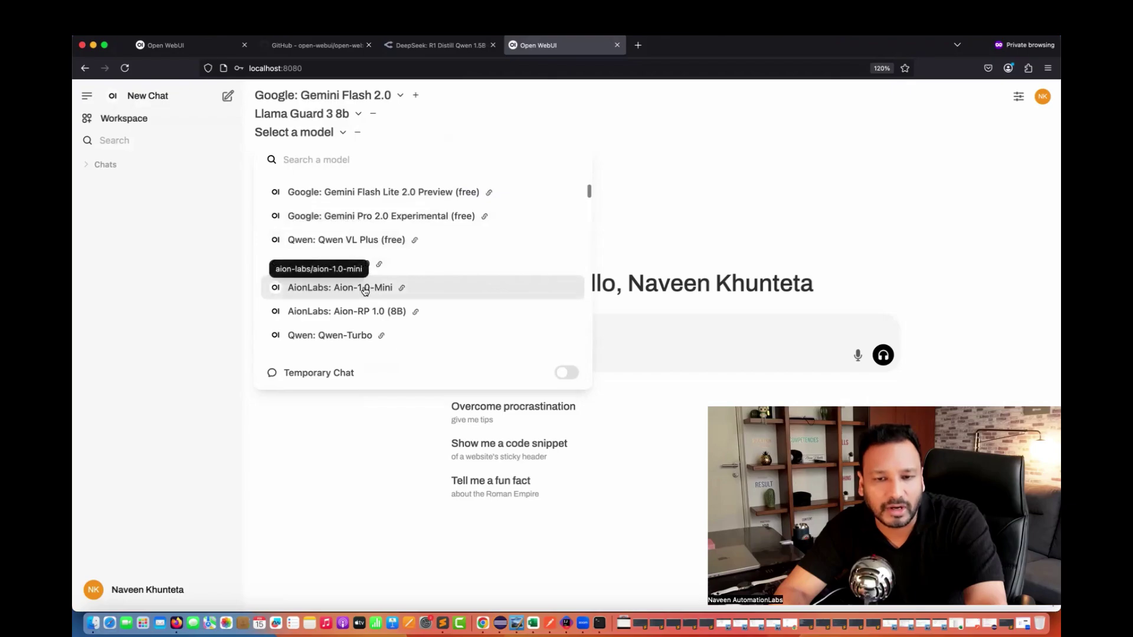
{"action": "scroll", "coordinate": [362, 319], "scroll_direction": "down", "scroll_amount": 2}
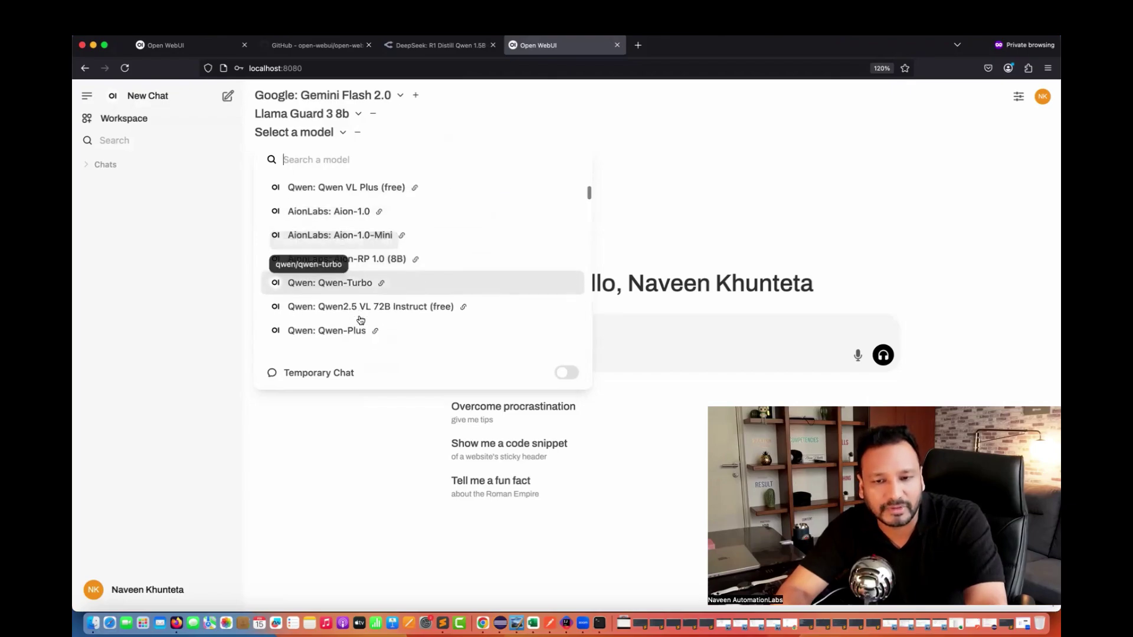
{"action": "left_click", "coordinate": [339, 283]}
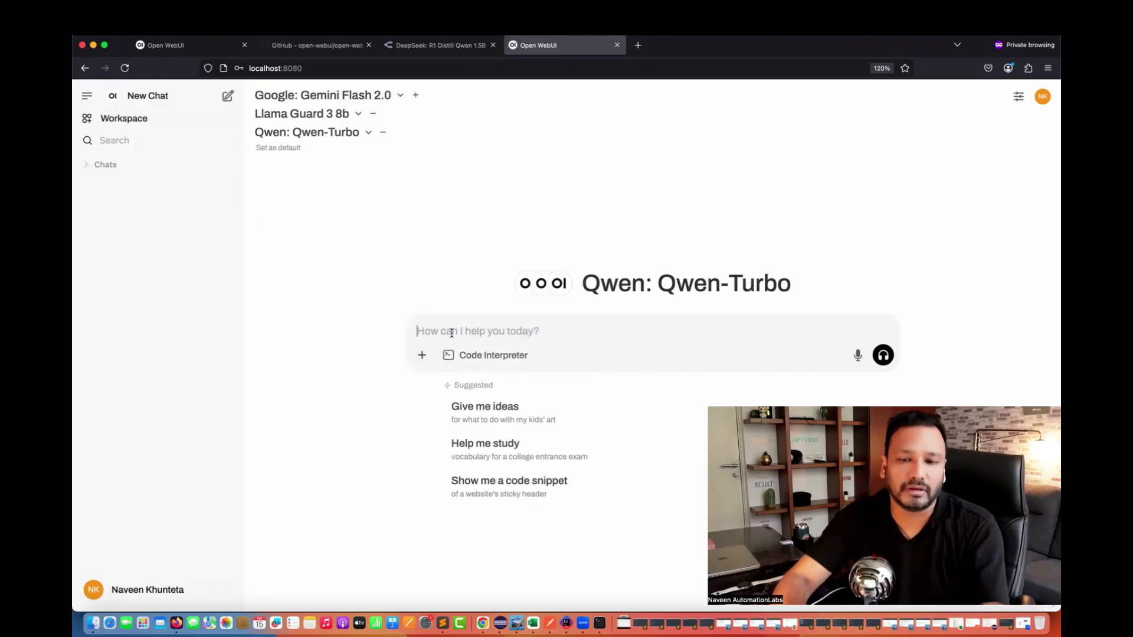
- Send the prompt "give me a python code to sort an array using merge sort" to all three models
{"action": "type", "text": "give me a "}
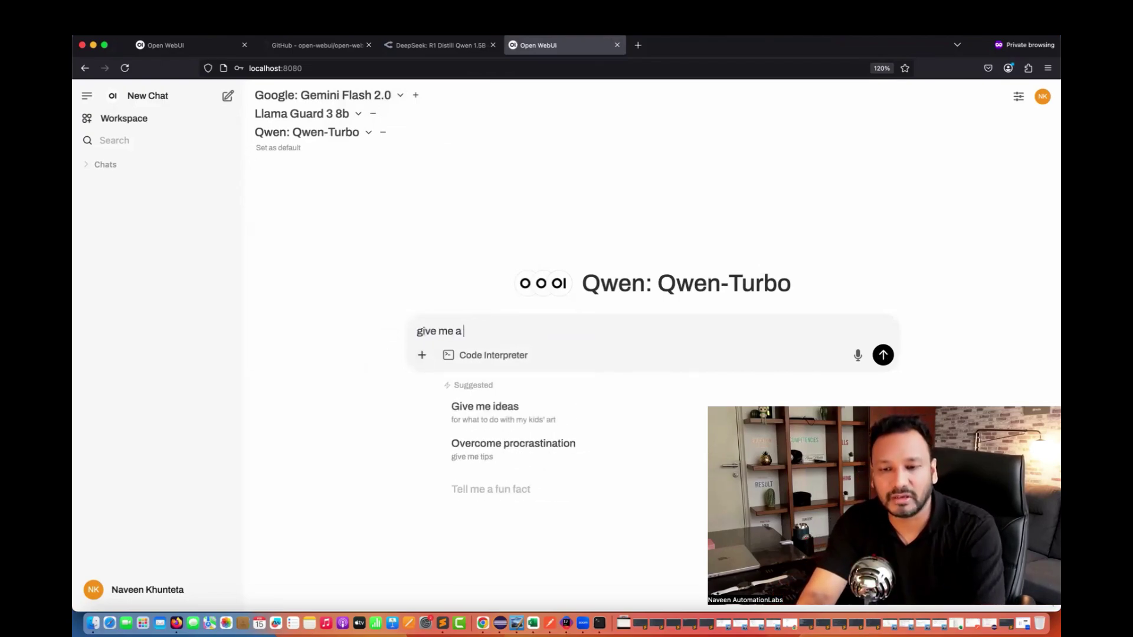
{"action": "type", "text": "python"}
{"action": "key", "text": "BackSpace"}
{"action": "key", "text": "BackSpace"}
{"action": "key", "text": "BackSpace"}
{"action": "key", "text": "BackSpace"}
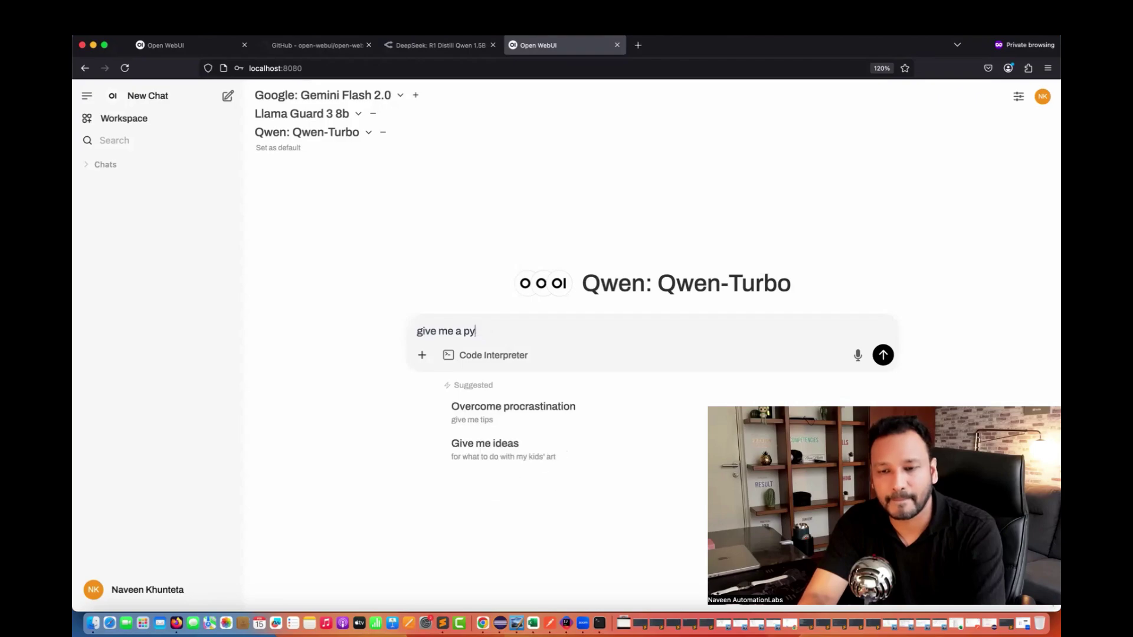
{"action": "type", "text": "thon code "}
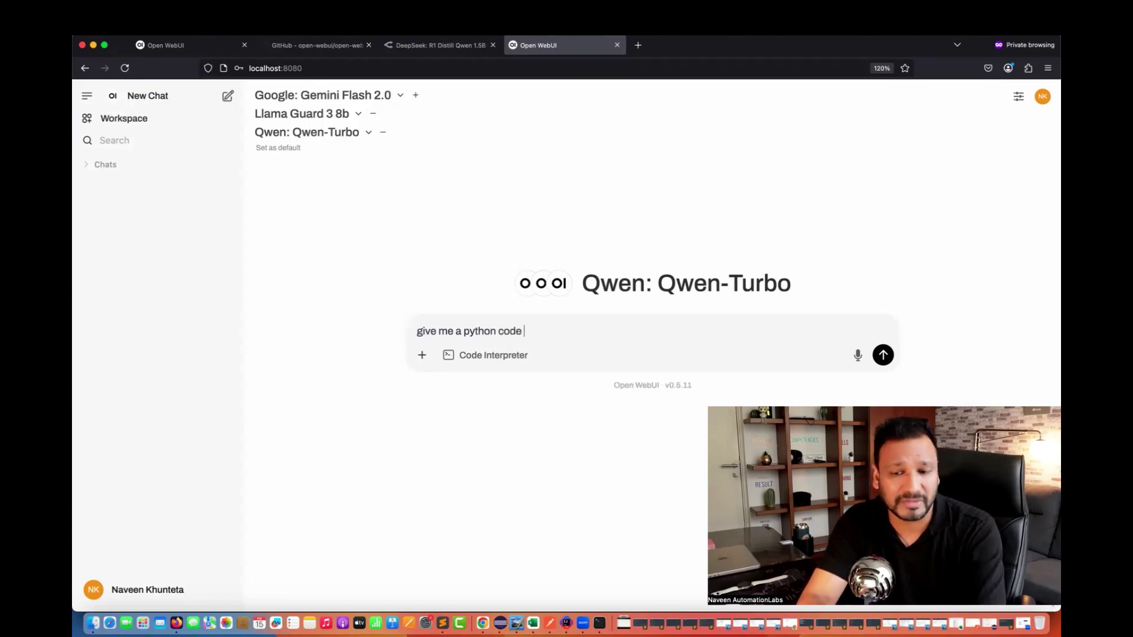
{"action": "type", "text": "to"}
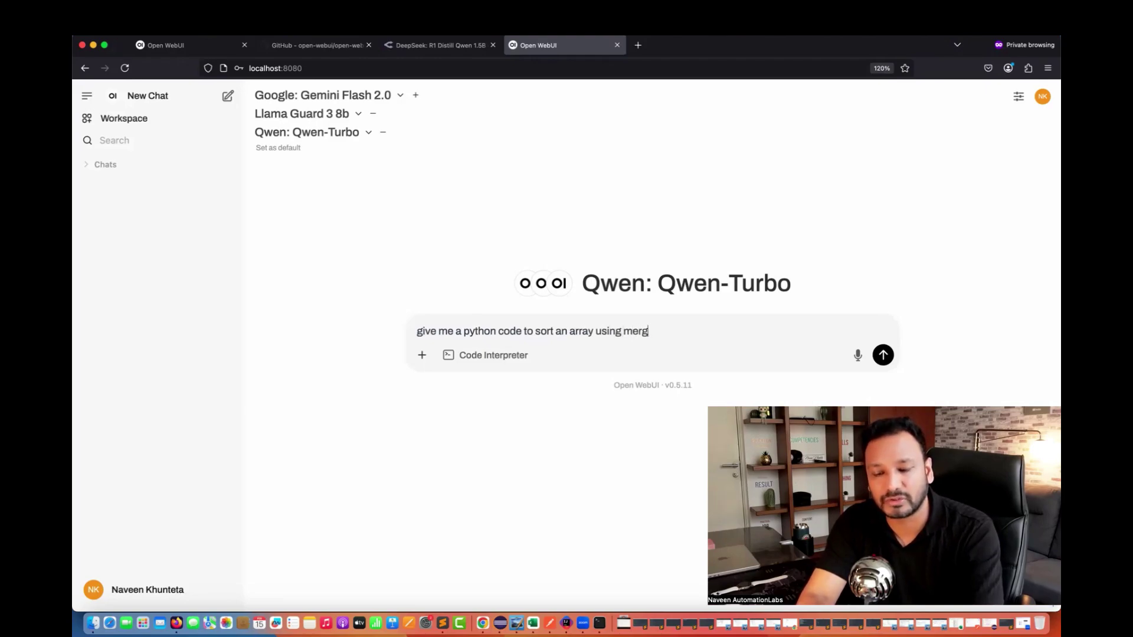
{"action": "type", "text": "sort"}
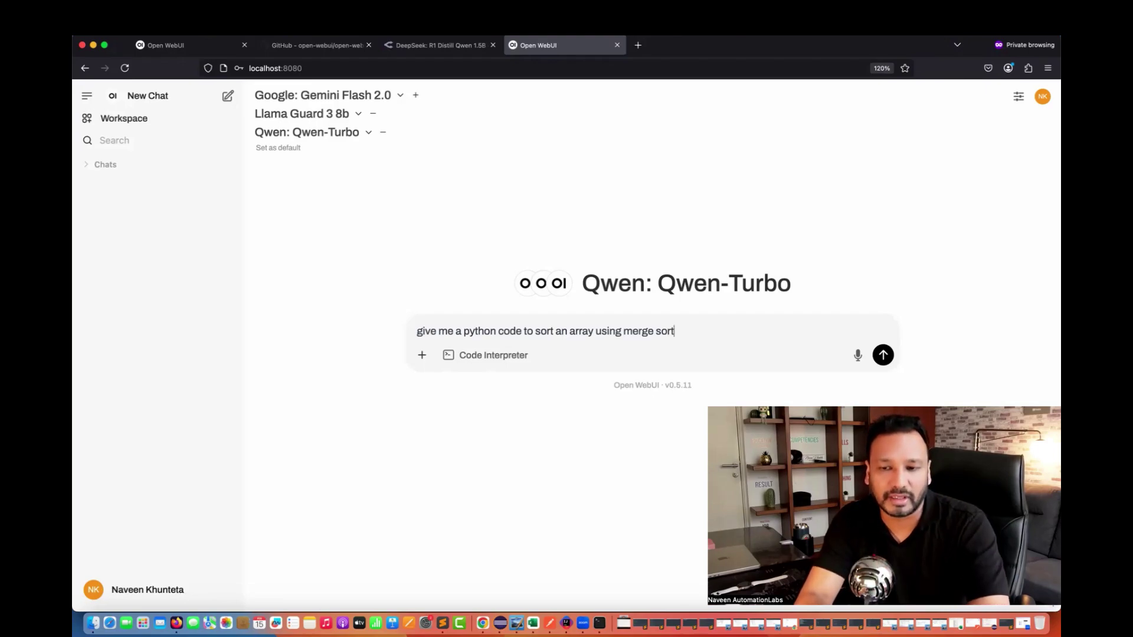
{"action": "key", "text": "Return"}
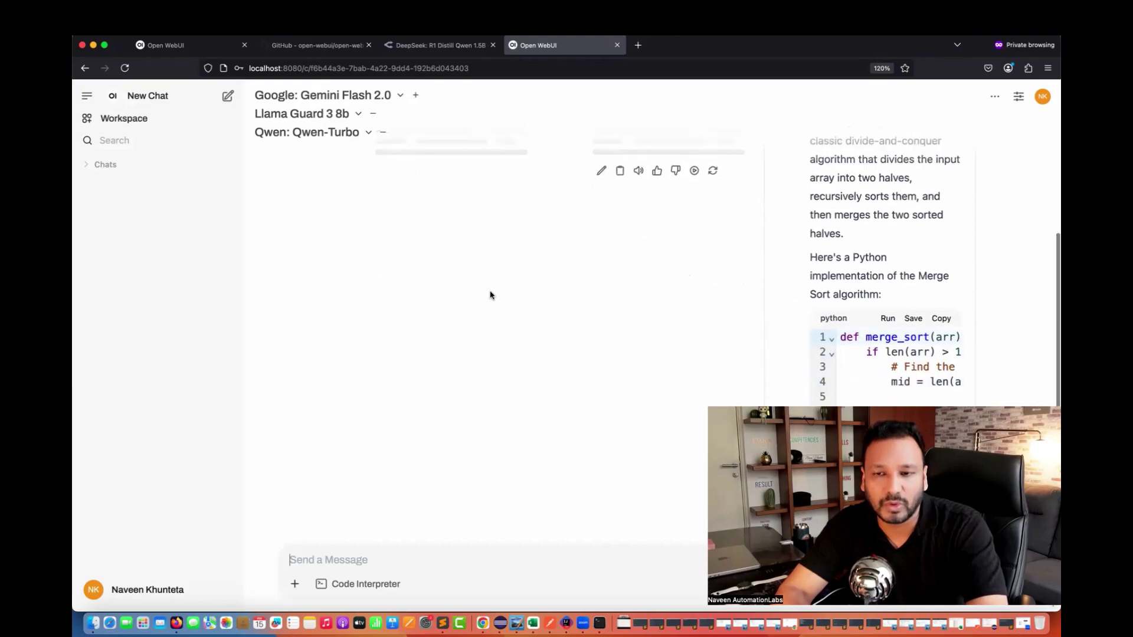
- Compare the models' side-by-side merge sort replies, with the page zoomed out to 100%, including the full code lines in Qwen-Turbo's answer
{"action": "scroll", "coordinate": [616, 210], "scroll_direction": "up", "scroll_amount": 5}
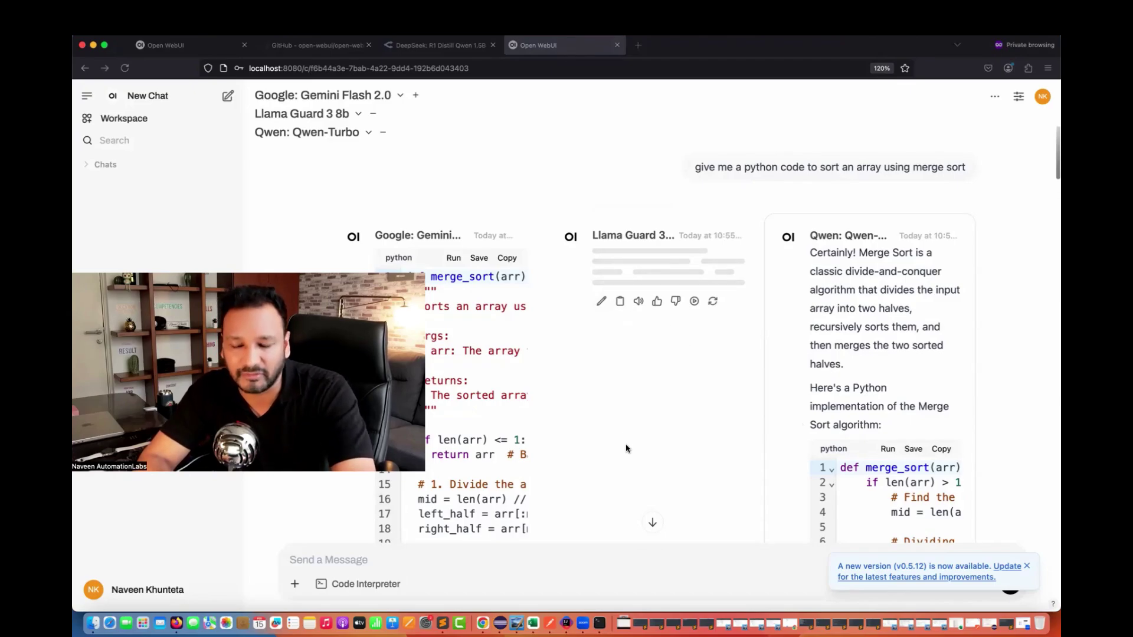
{"action": "scroll", "coordinate": [626, 448], "scroll_direction": "down", "scroll_amount": 3}
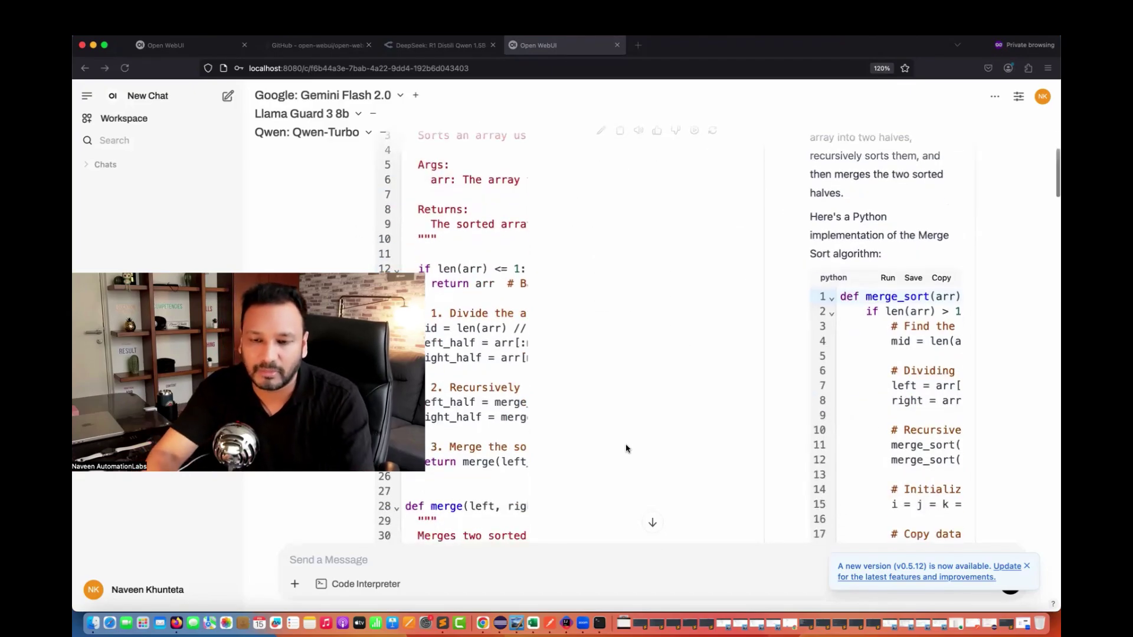
{"action": "key", "text": "super+minus"}
{"action": "key", "text": "super+minus"}
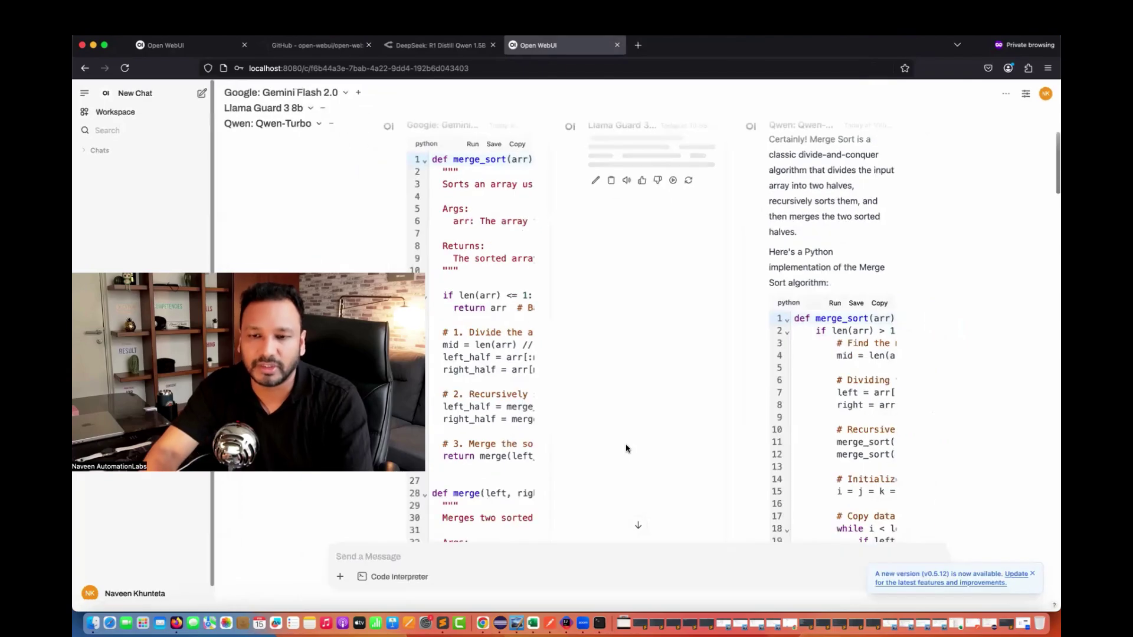
{"action": "scroll", "coordinate": [663, 266], "scroll_direction": "down", "scroll_amount": 10}
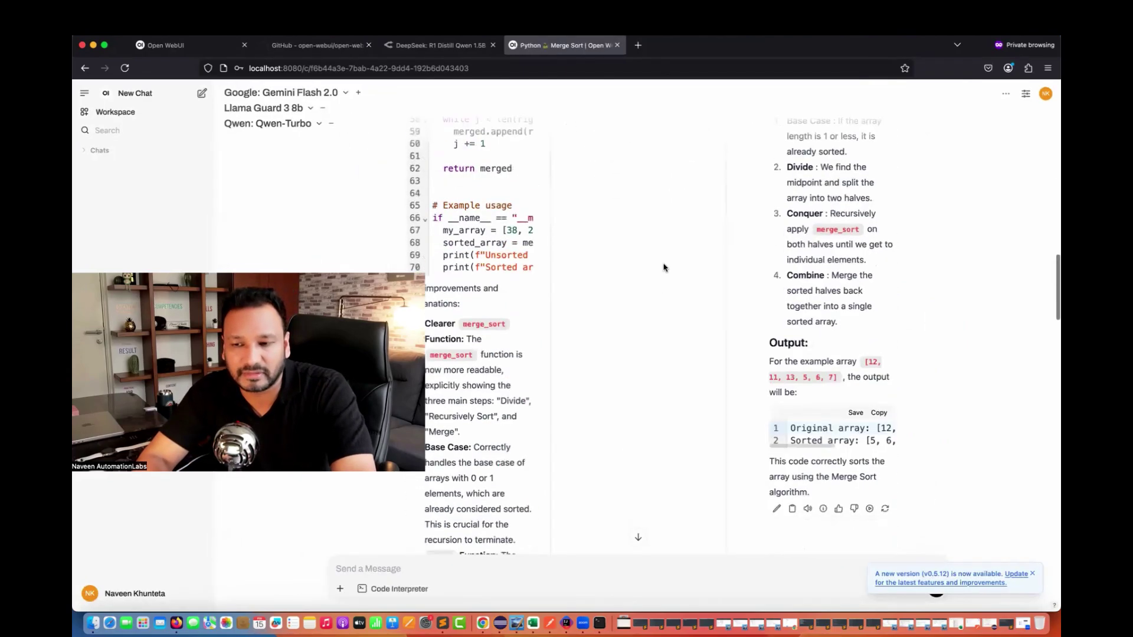
{"action": "scroll", "coordinate": [663, 267], "scroll_direction": "down", "scroll_amount": 10}
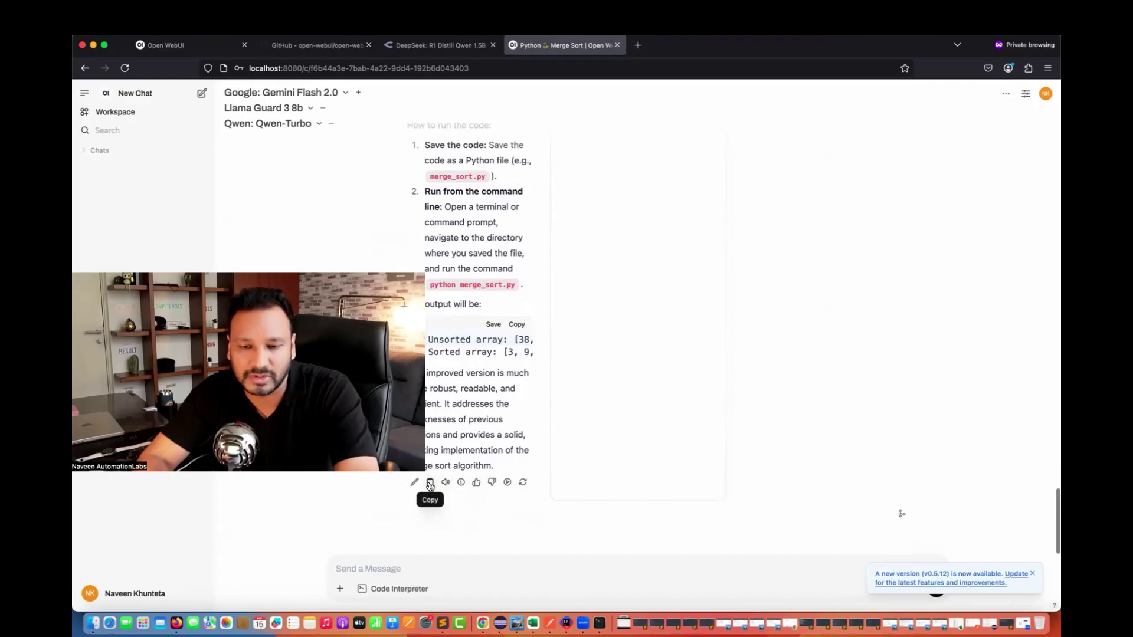
{"action": "scroll", "coordinate": [610, 263], "scroll_direction": "up", "scroll_amount": 15}
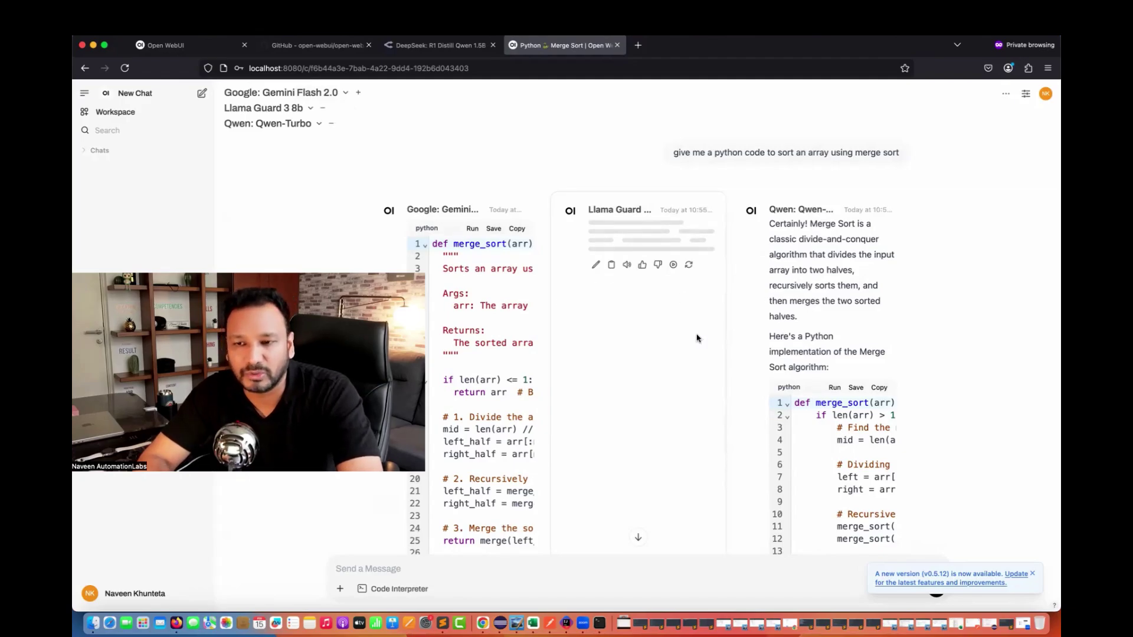
{"action": "scroll", "coordinate": [824, 378], "scroll_direction": "down", "scroll_amount": 5}
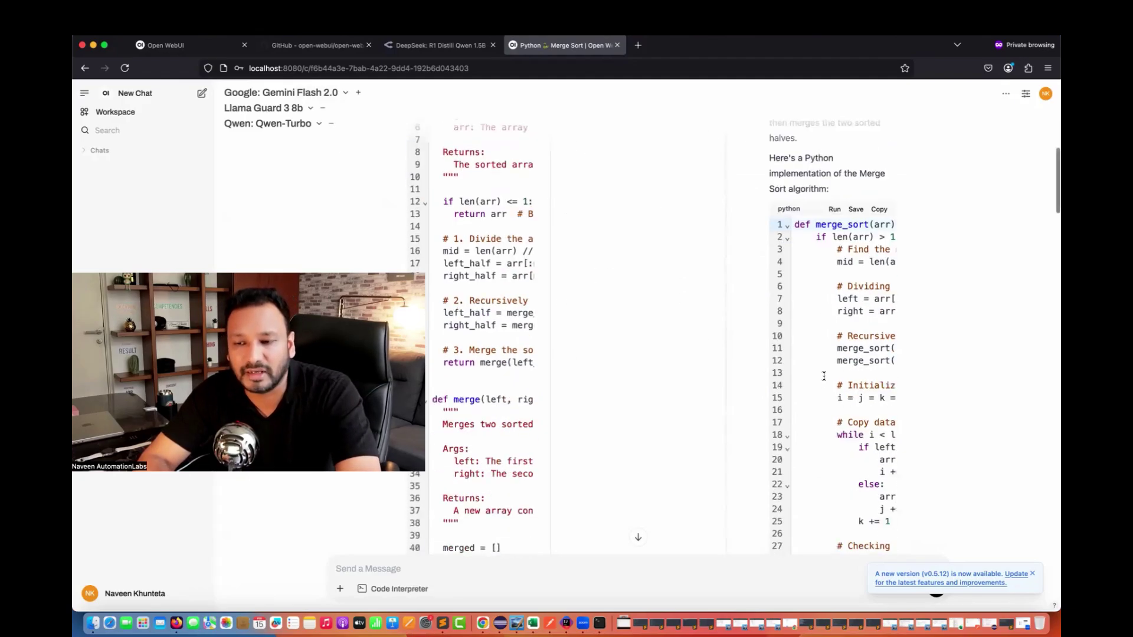
{"action": "scroll", "coordinate": [825, 376], "scroll_direction": "right", "scroll_amount": 5}
{"action": "scroll", "coordinate": [825, 376], "scroll_direction": "left", "scroll_amount": 5}
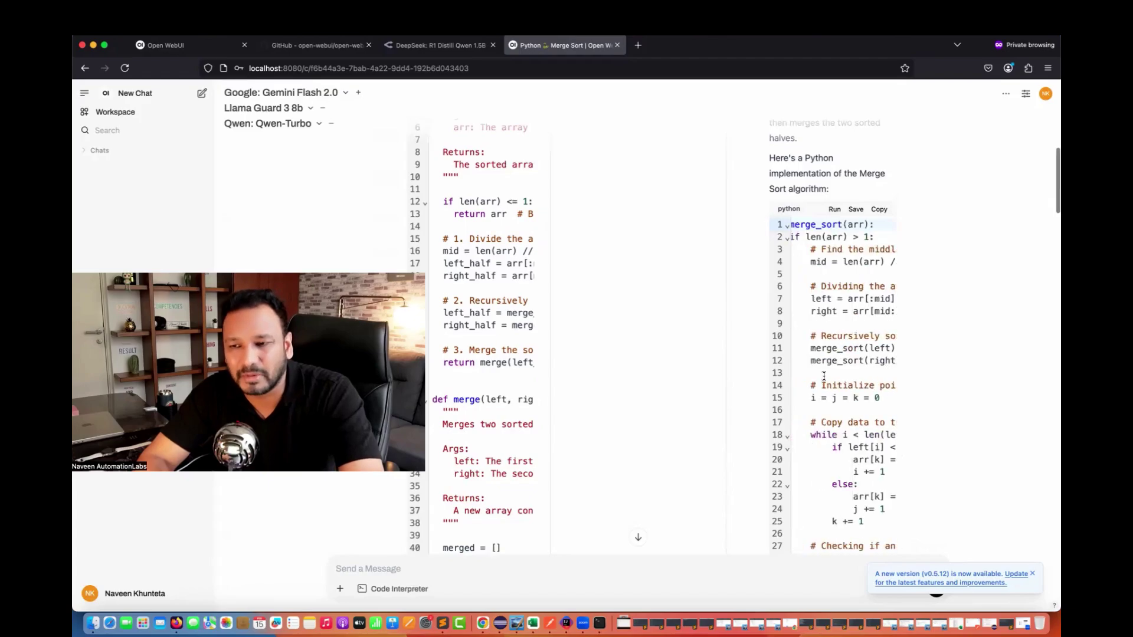
{"action": "scroll", "coordinate": [825, 376], "scroll_direction": "up", "scroll_amount": 5}
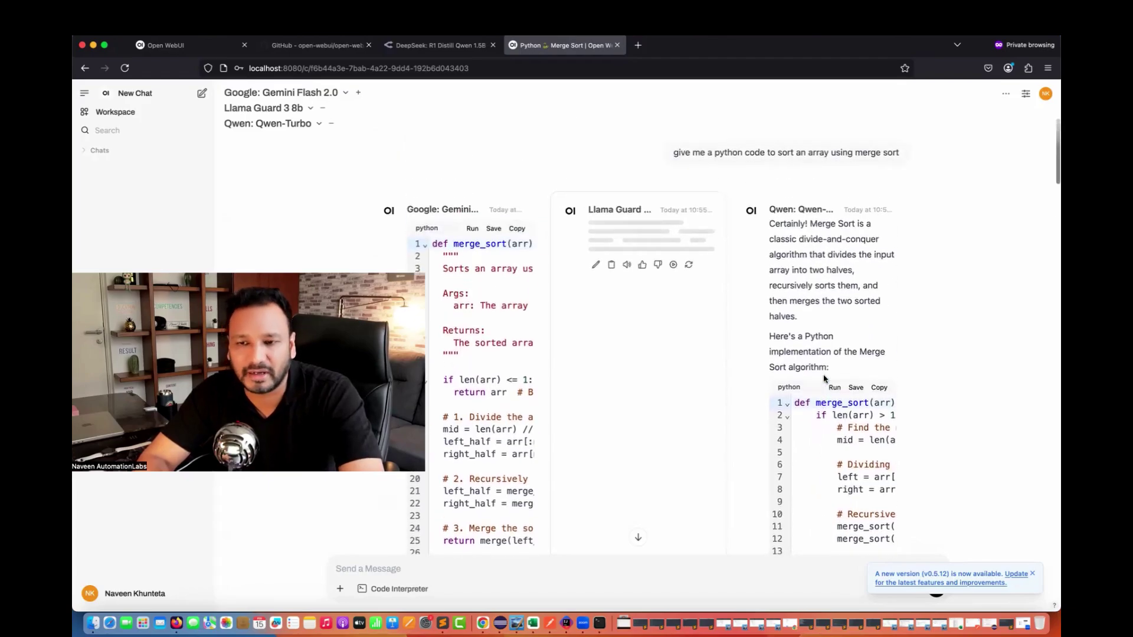
- Start a new chat with only Google: Gemini Flash 2.0 selected, removing Llama Guard 3 8b and Qwen: Qwen-Turbo
{"action": "left_click", "coordinate": [322, 108]}
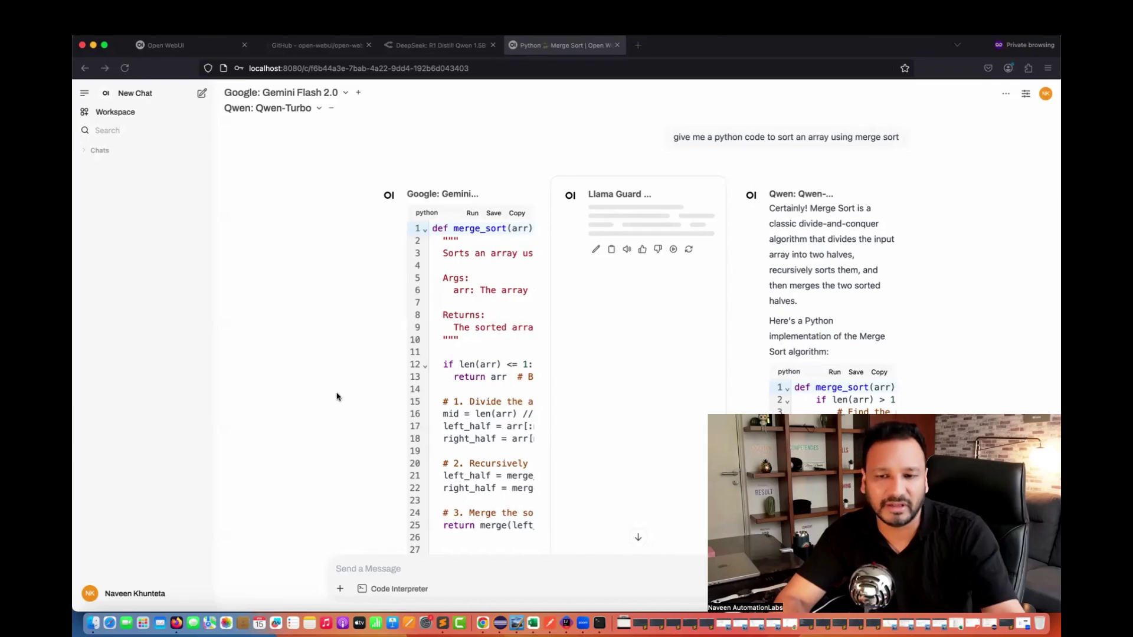
{"action": "left_click", "coordinate": [137, 95]}
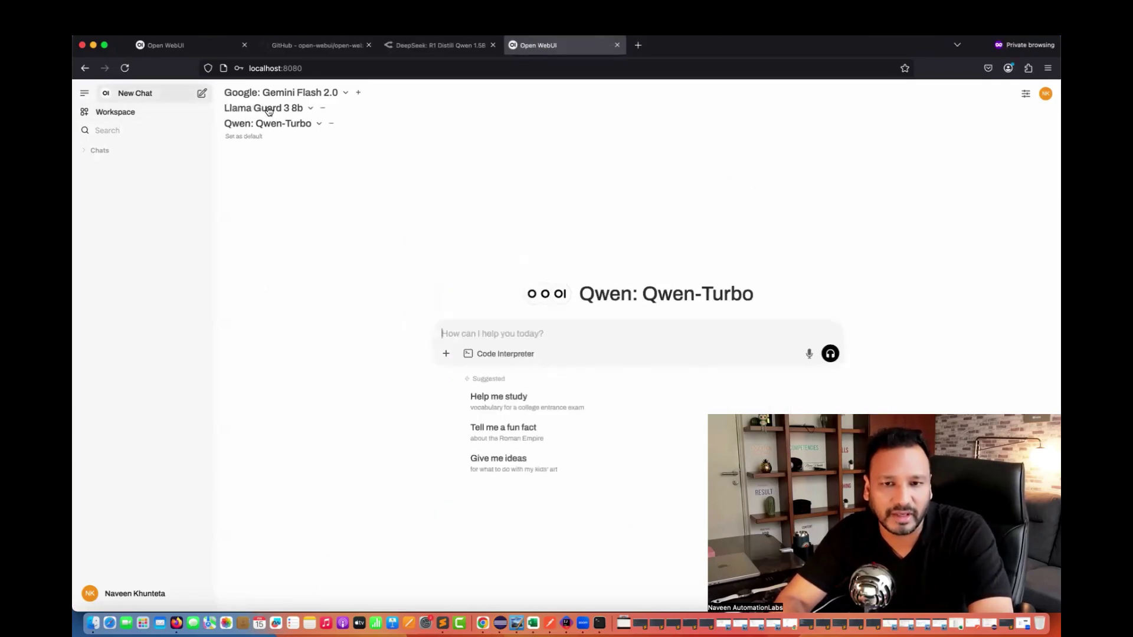
{"action": "left_click", "coordinate": [323, 110]}
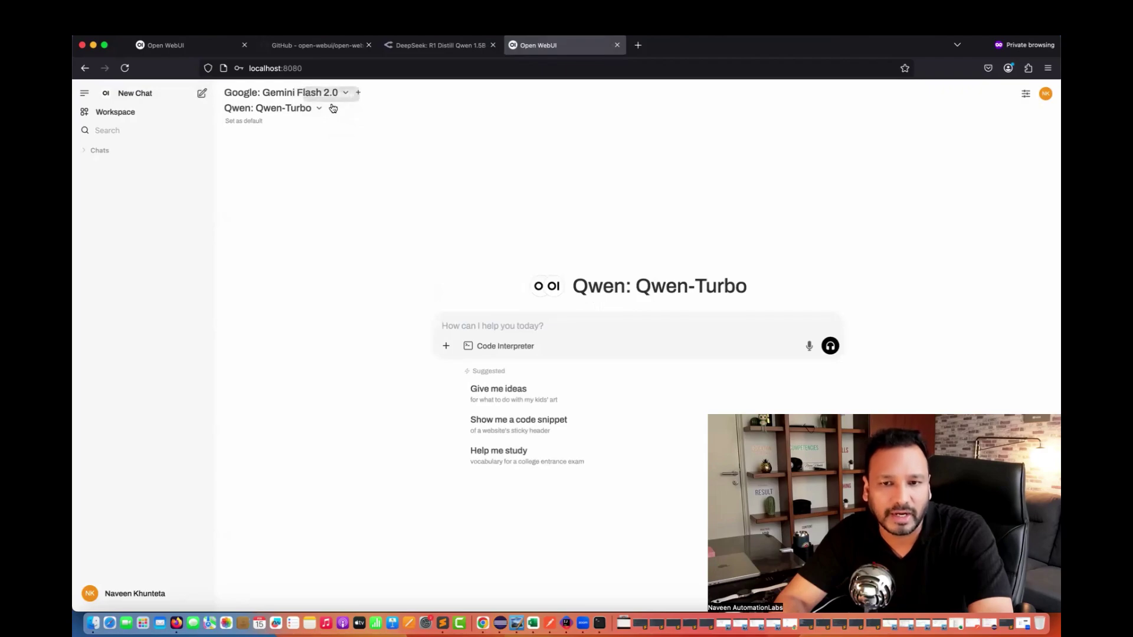
{"action": "left_click", "coordinate": [331, 111]}
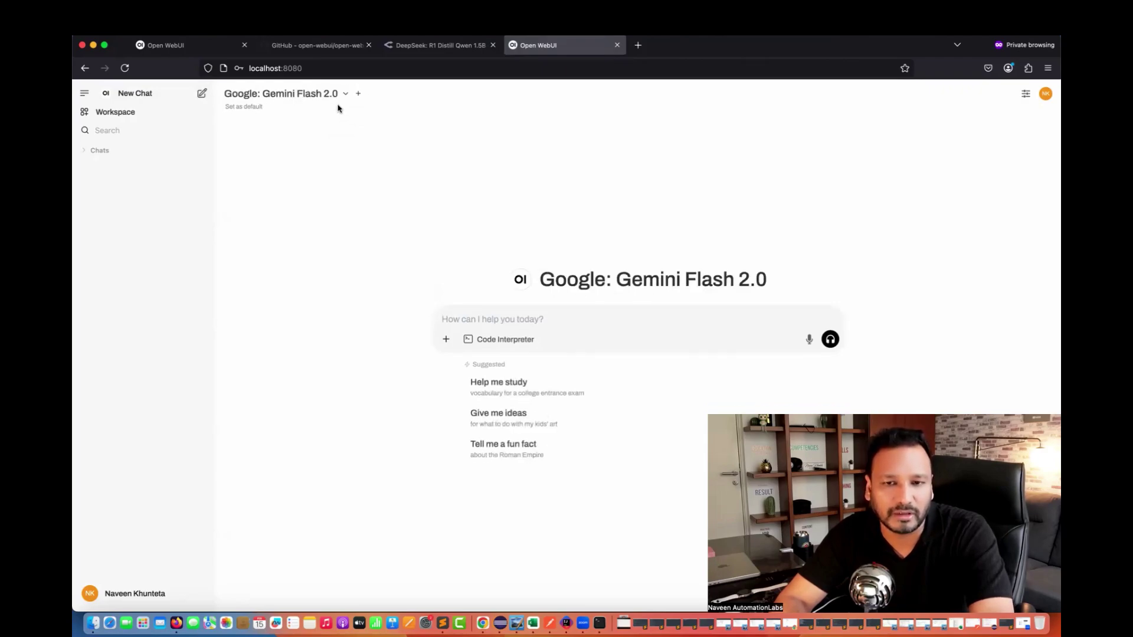
- Search the models for "deepseek" and add DeepSeek: DeepSeek V3 as the second model
{"action": "left_click", "coordinate": [357, 96]}
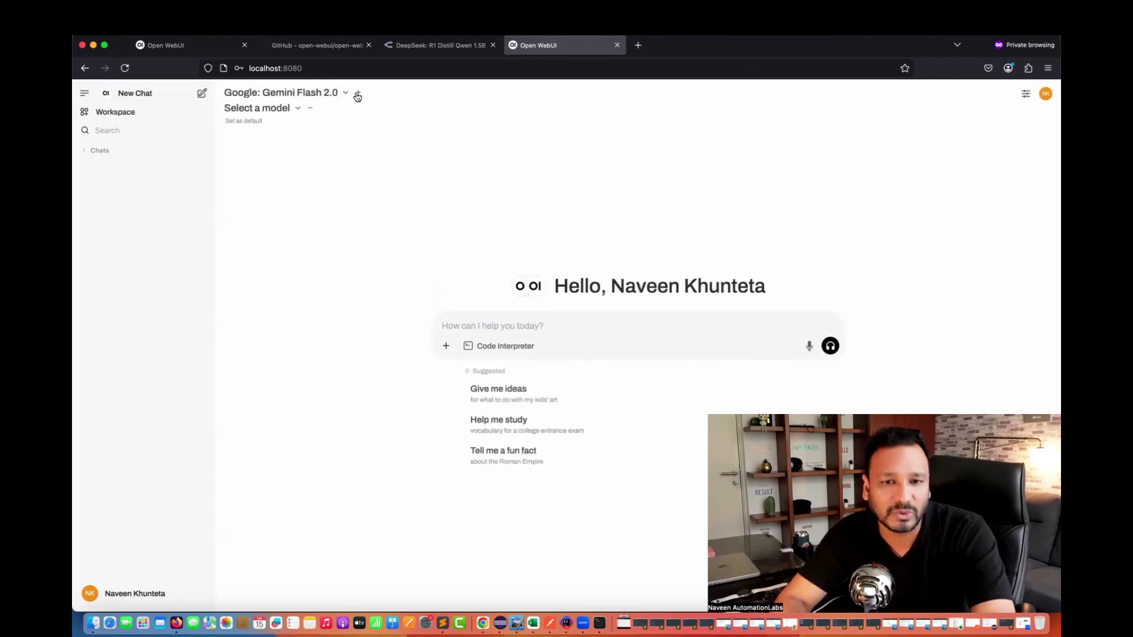
{"action": "left_click", "coordinate": [298, 112]}
{"action": "type", "text": "deep"}
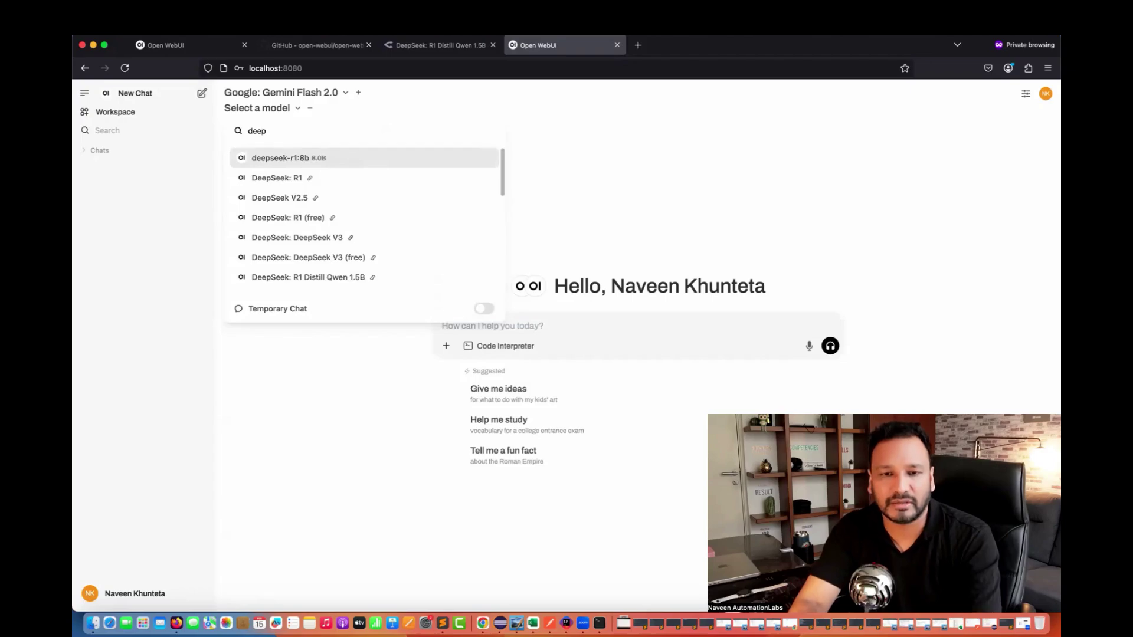
{"action": "type", "text": "seek"}
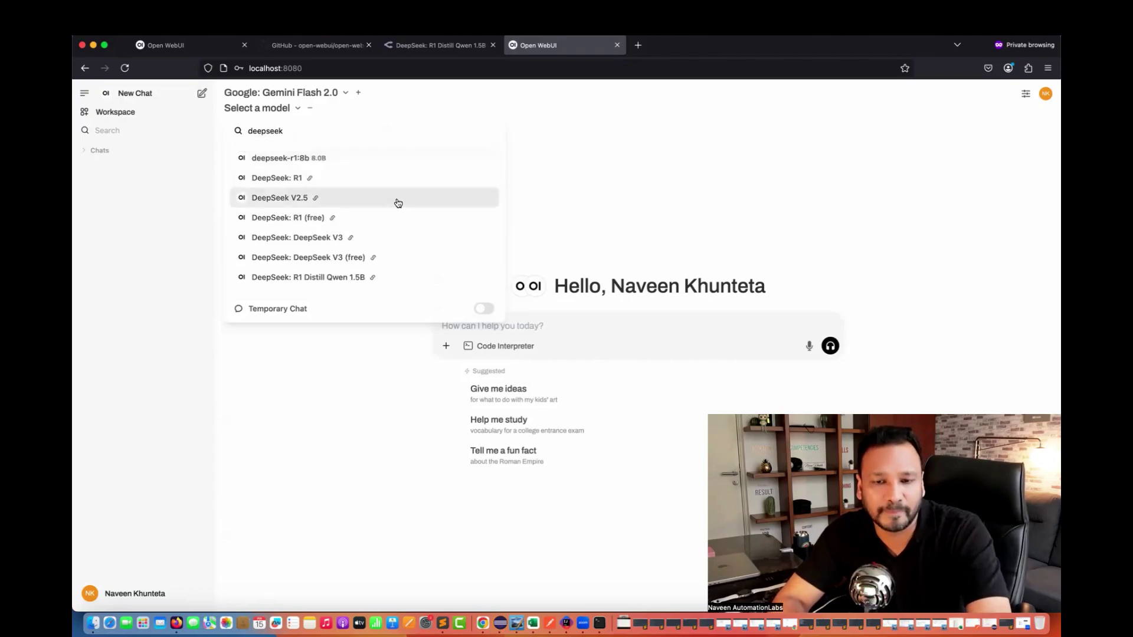
{"action": "scroll", "coordinate": [399, 203], "scroll_direction": "down", "scroll_amount": 1}
{"action": "left_click", "coordinate": [284, 228]}
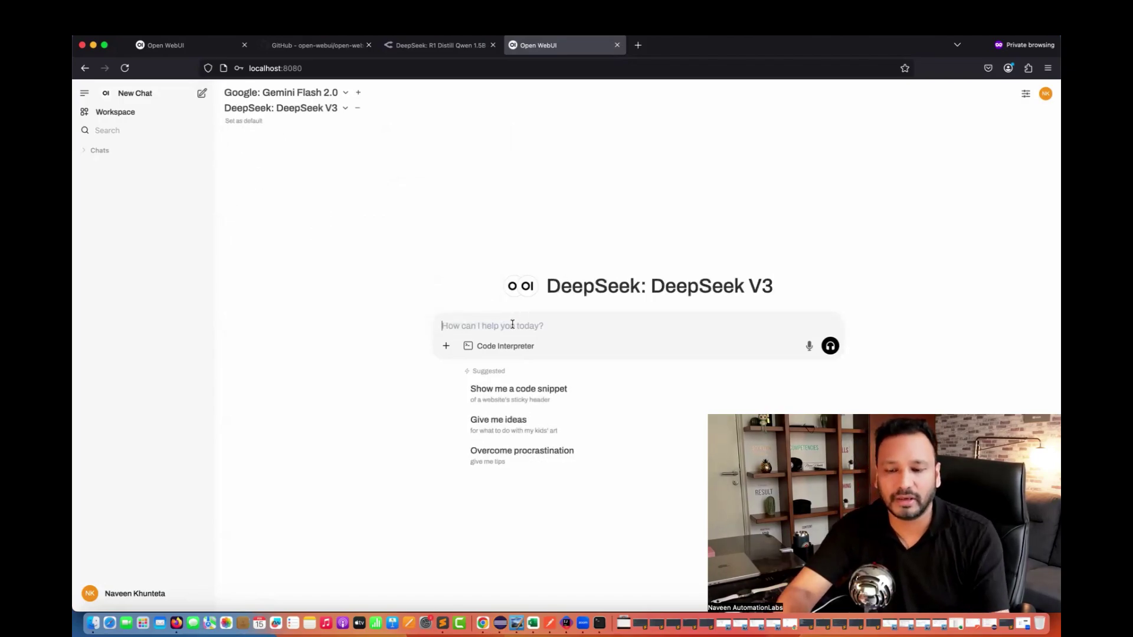
- Send the prompt "give me some ideas on new start up on AI" to both selected models
{"action": "type", "text": "give me "}
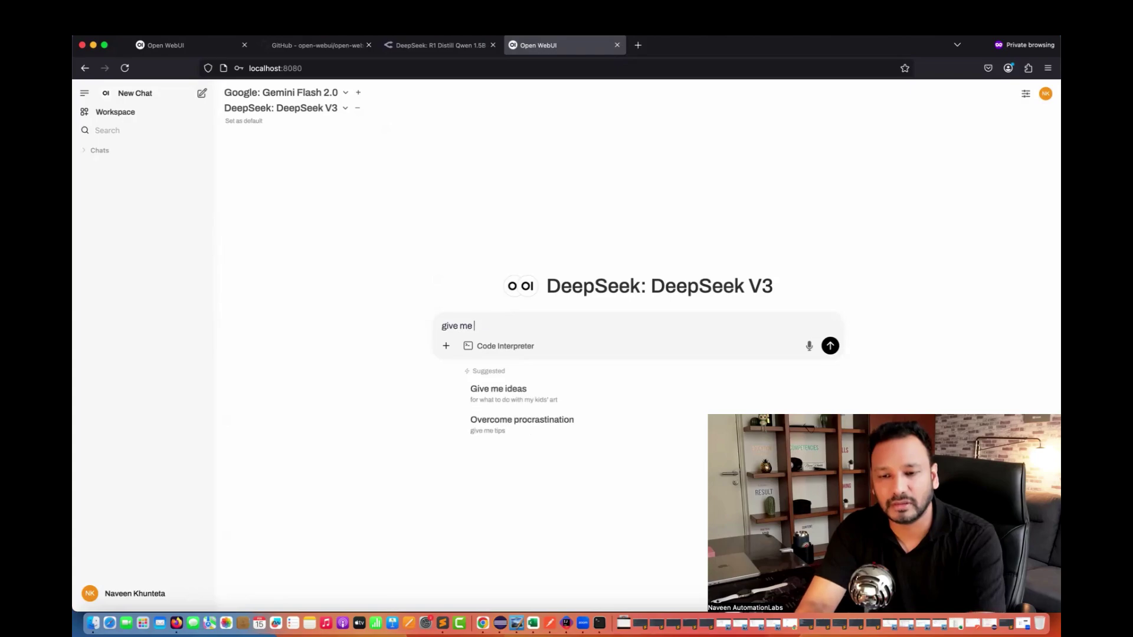
{"action": "type", "text": "rhsome ide"}
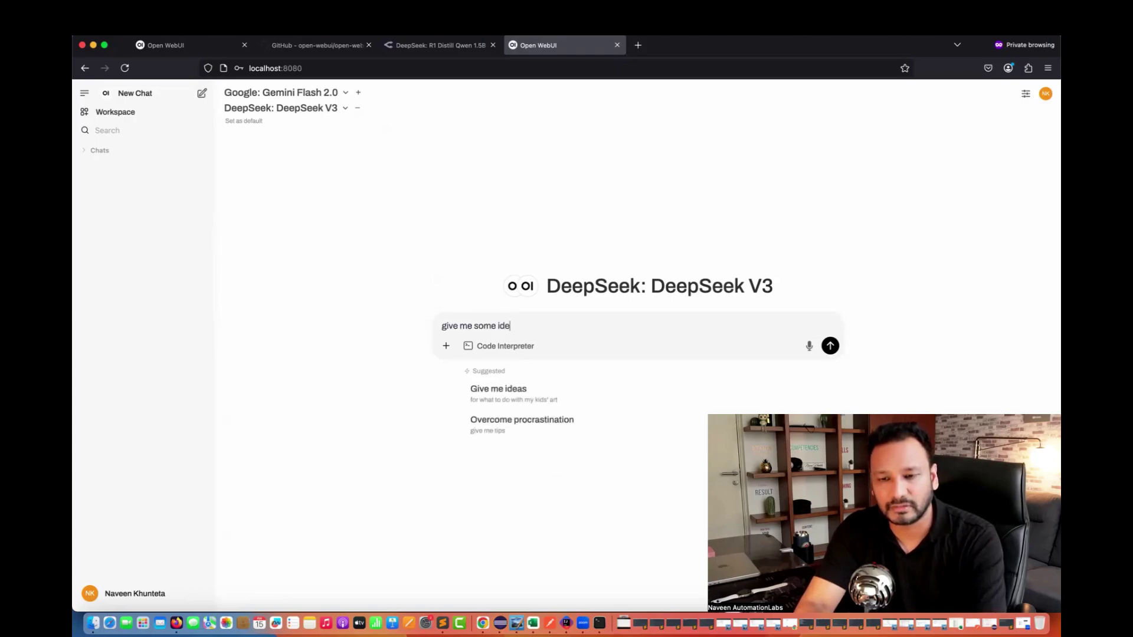
{"action": "type", "text": "as on "}
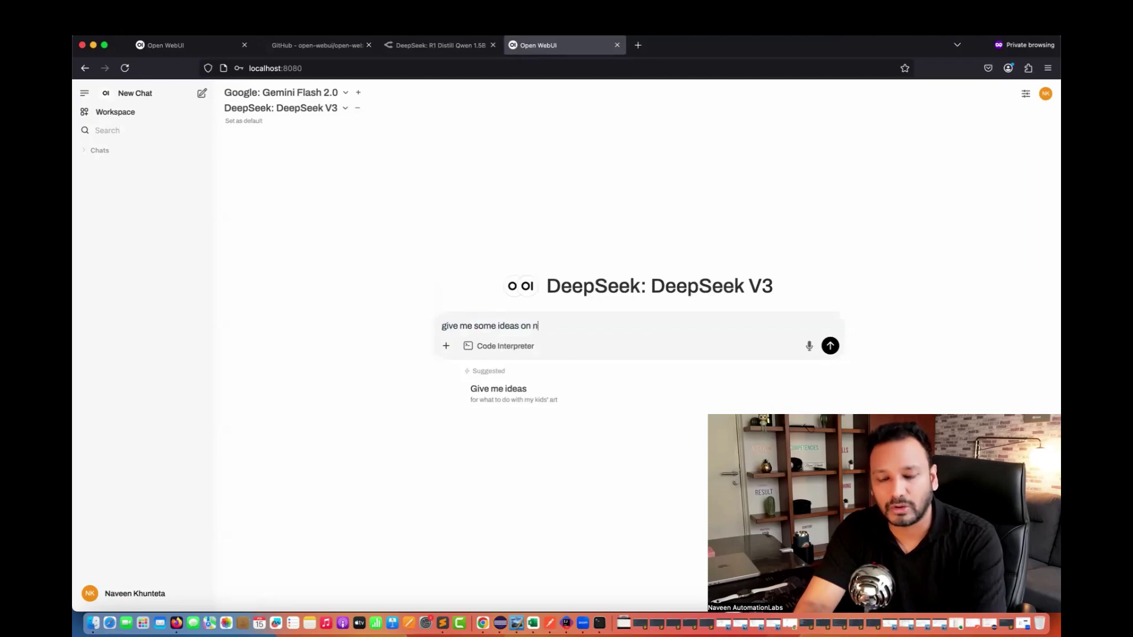
{"action": "type", "text": "new sta"}
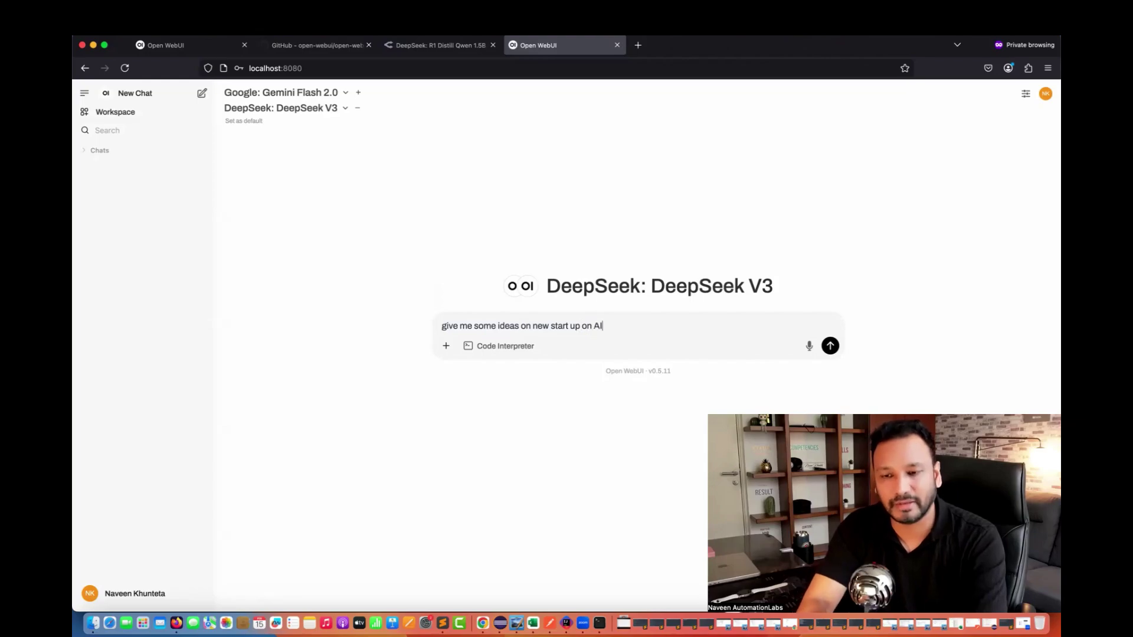
{"action": "type", "text": "rt up on AI"}
{"action": "key", "text": "Return"}
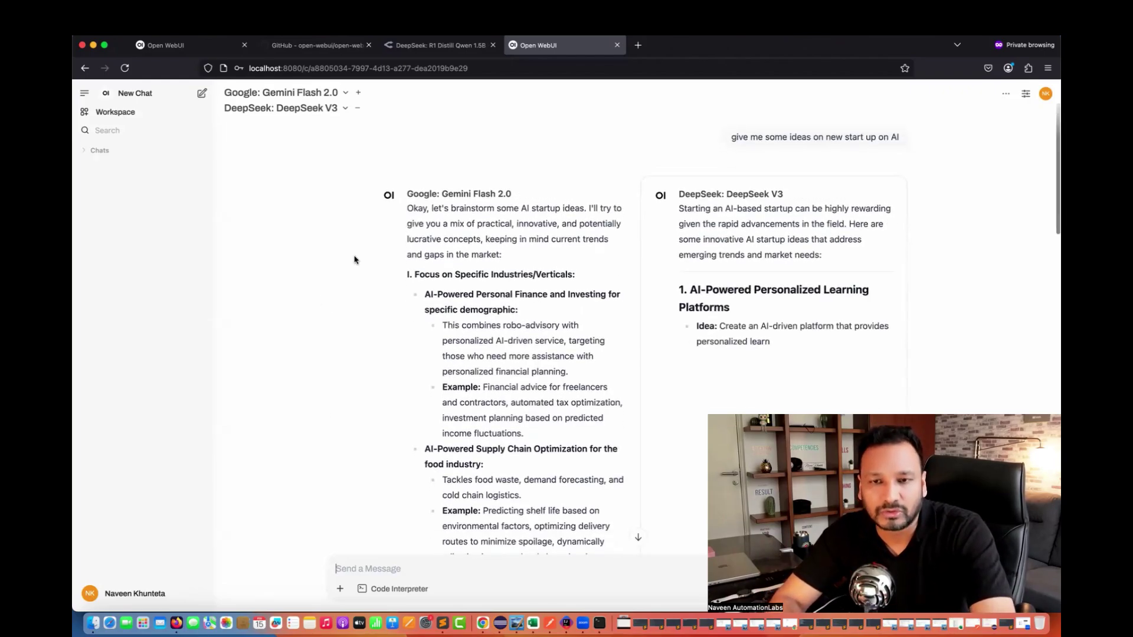
- Switch to OpenRouter and open the activity log of the existing API key
{"action": "left_click", "coordinate": [439, 48]}
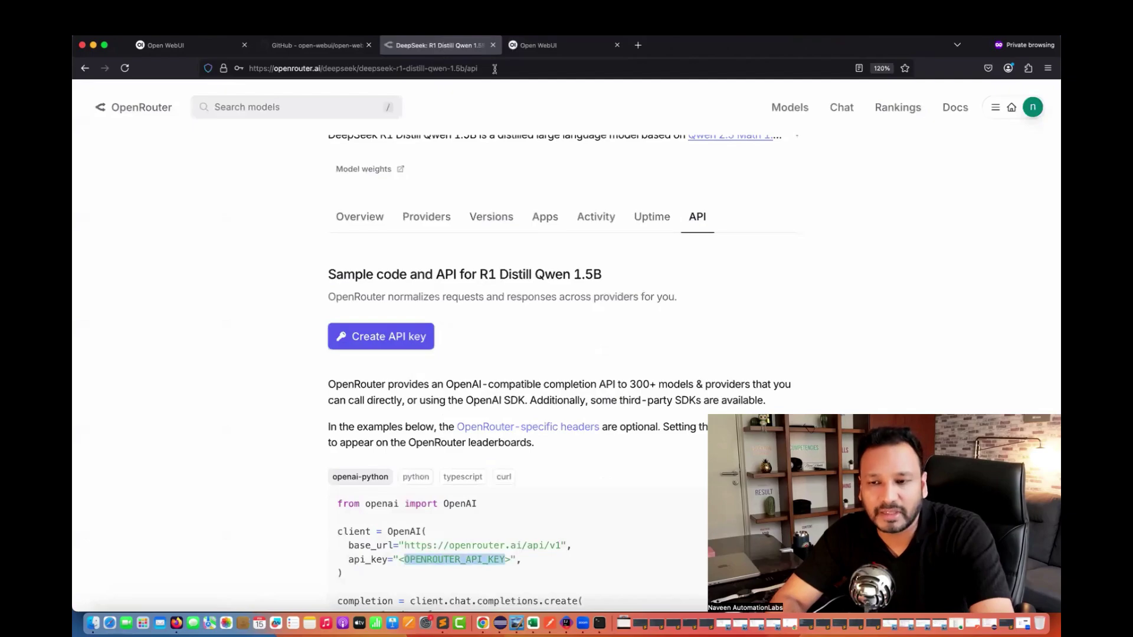
{"action": "scroll", "coordinate": [867, 211], "scroll_direction": "up", "scroll_amount": 5}
{"action": "left_click", "coordinate": [995, 107]}
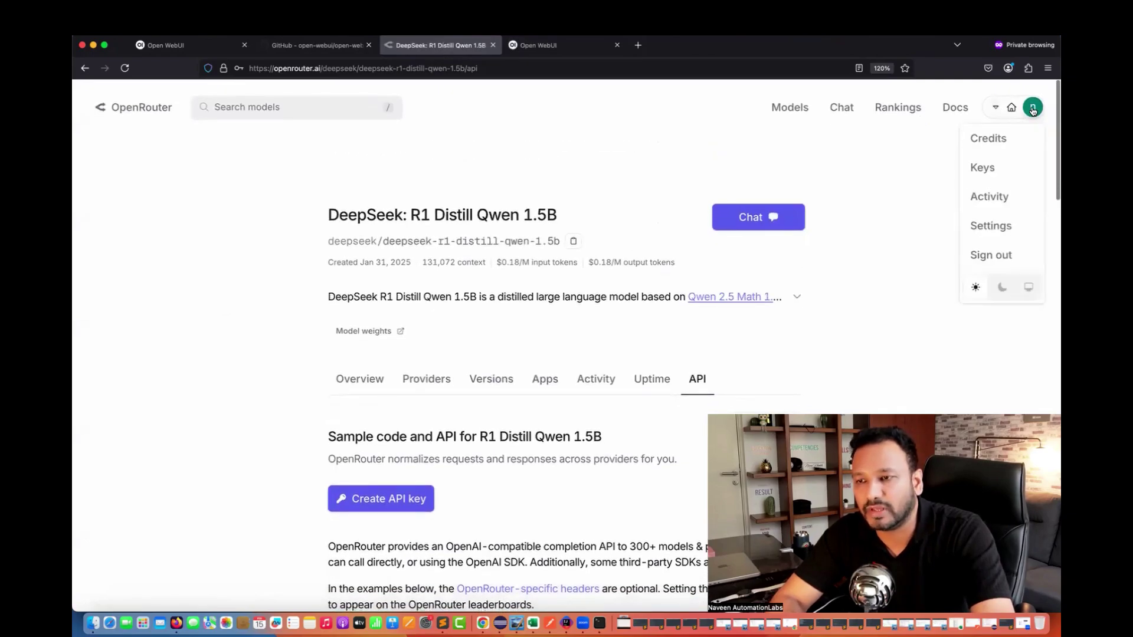
{"action": "left_click", "coordinate": [992, 168]}
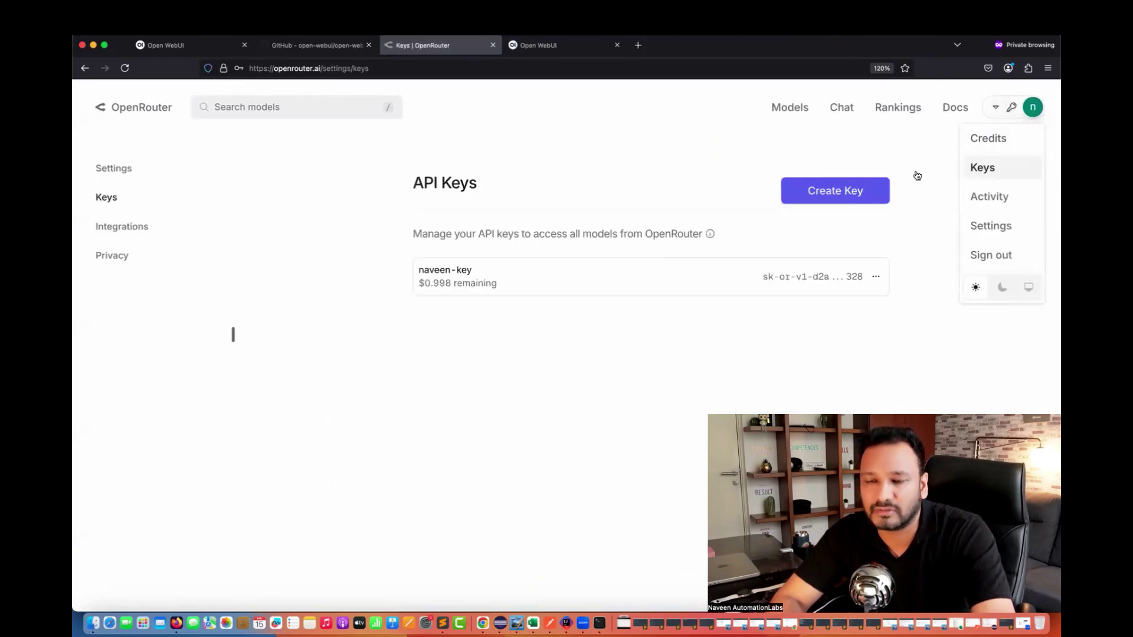
{"action": "left_click", "coordinate": [876, 276]}
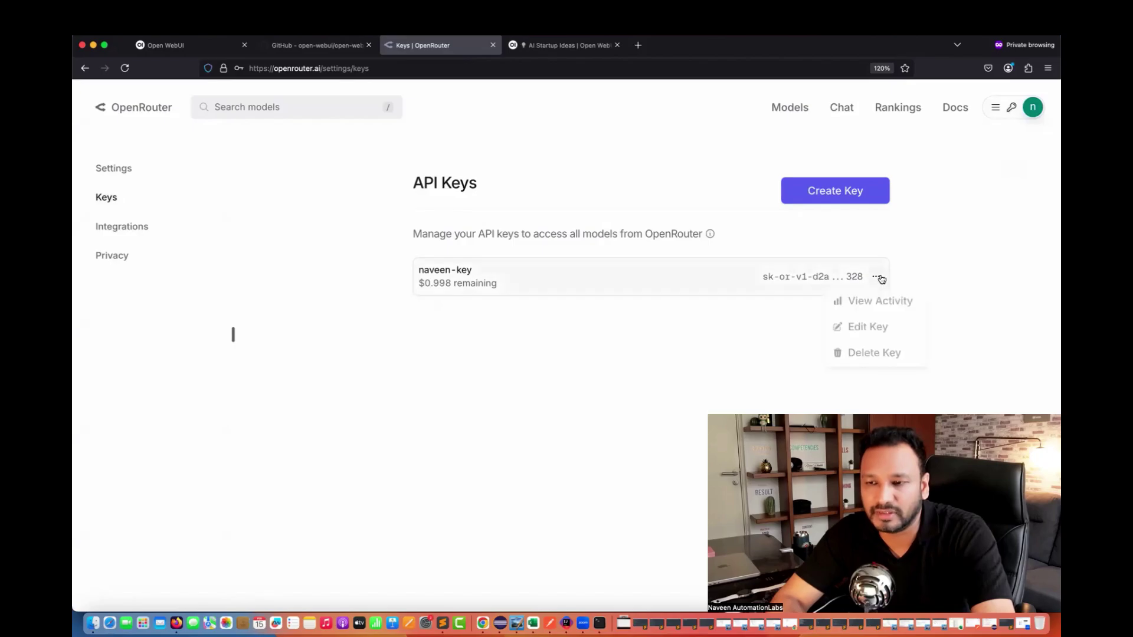
{"action": "left_click", "coordinate": [879, 307]}
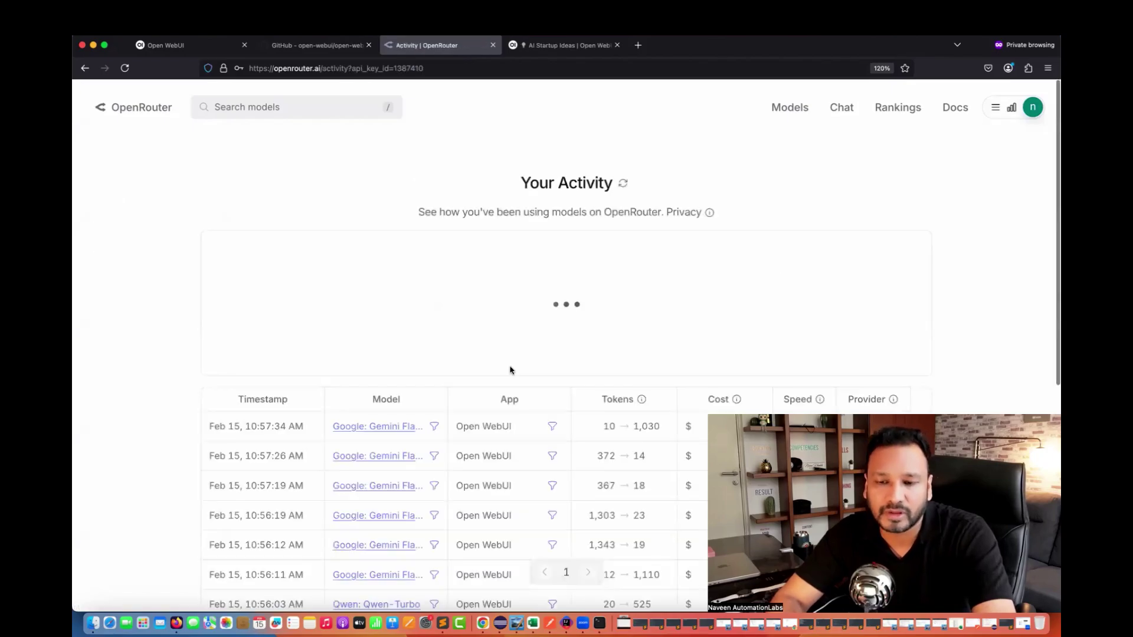
- Examine the tokens, cost, speed and provider of the logged Open WebUI requests
{"action": "scroll", "coordinate": [511, 370], "scroll_direction": "down", "scroll_amount": 2}
{"action": "scroll", "coordinate": [511, 370], "scroll_direction": "up", "scroll_amount": 1}
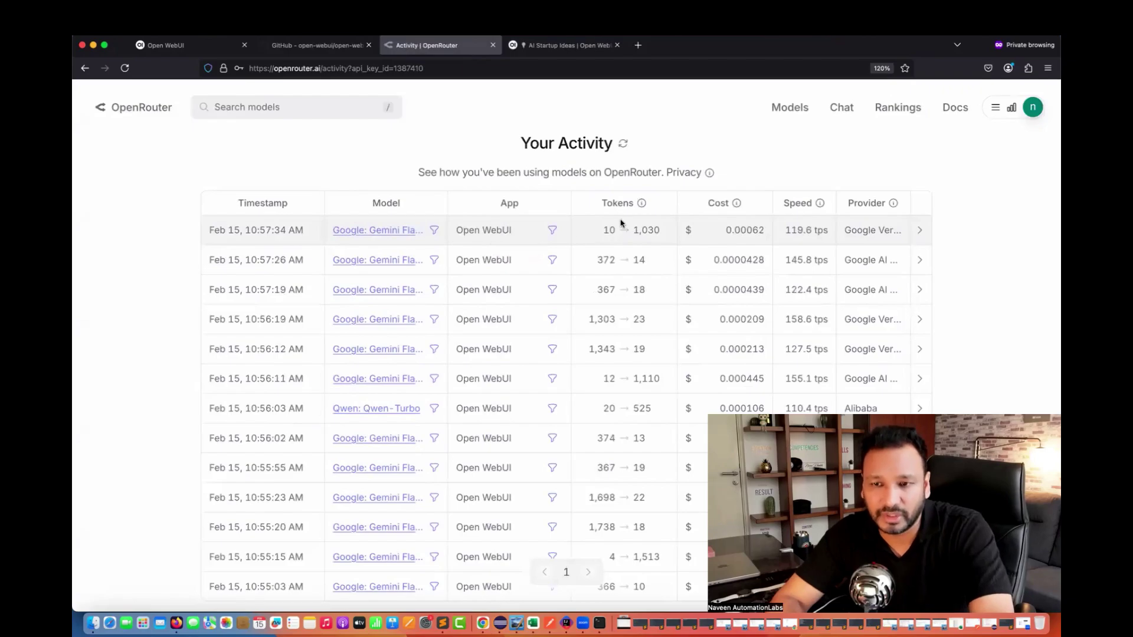
{"action": "mouse_move", "coordinate": [615, 284]}
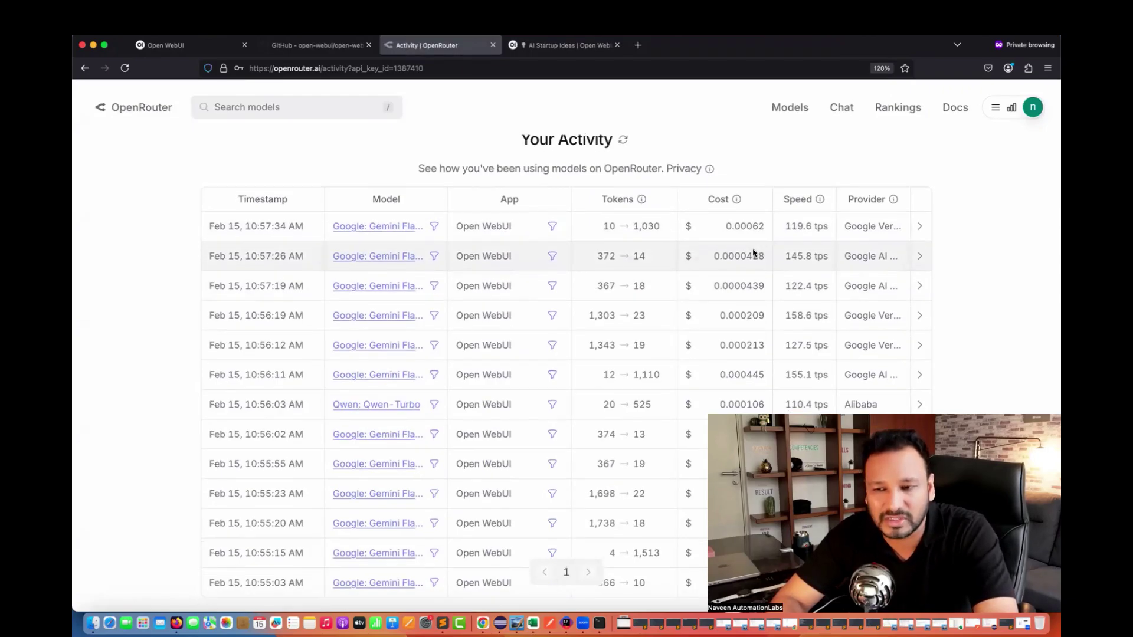
{"action": "scroll", "coordinate": [751, 207], "scroll_direction": "down", "scroll_amount": 1}
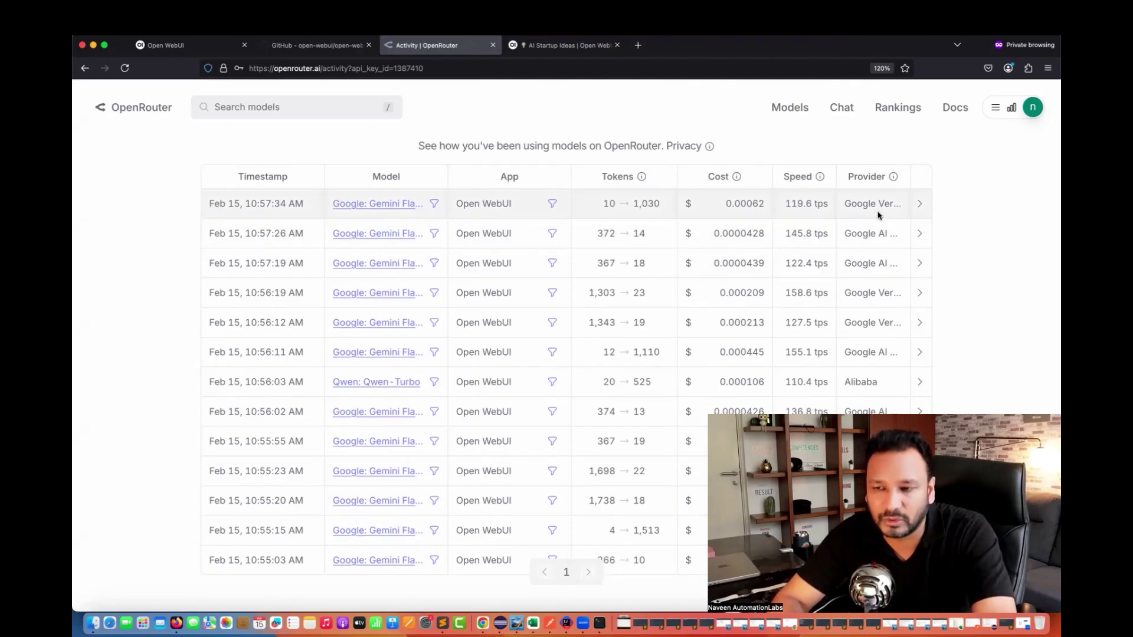
{"action": "scroll", "coordinate": [882, 230], "scroll_direction": "down", "scroll_amount": 1}
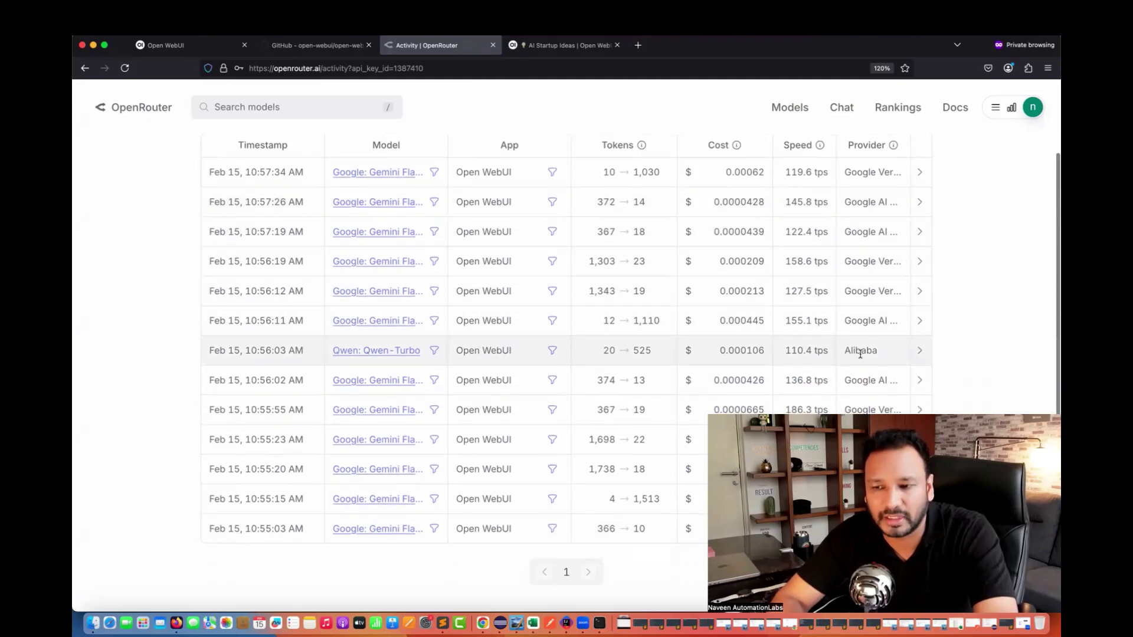
{"action": "scroll", "coordinate": [451, 362], "scroll_direction": "down", "scroll_amount": 4}
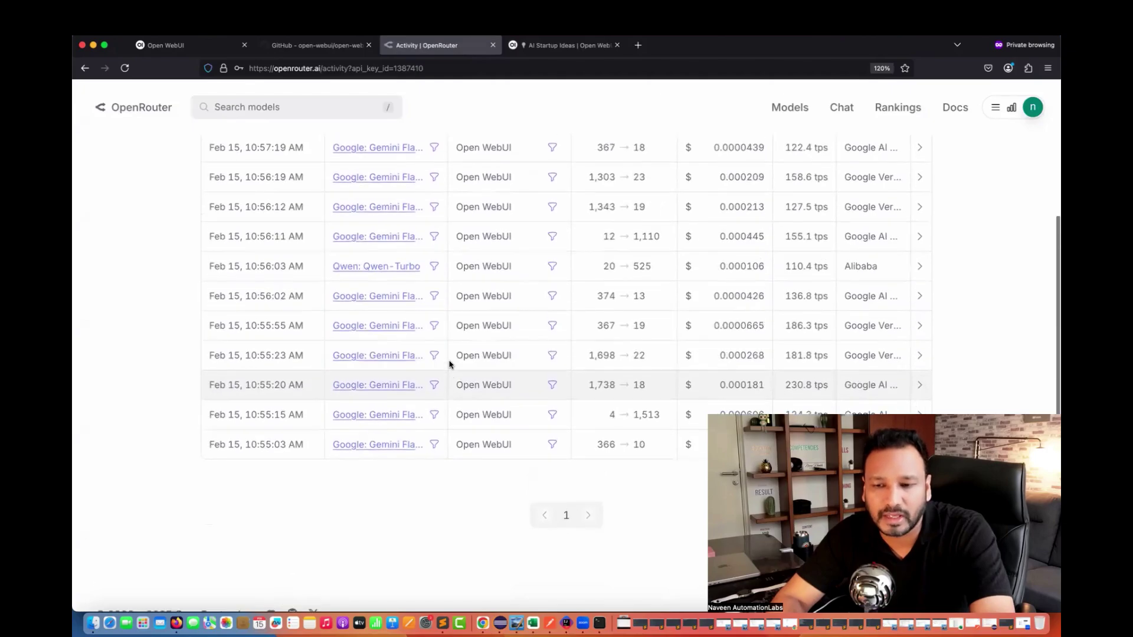
{"action": "scroll", "coordinate": [450, 362], "scroll_direction": "up", "scroll_amount": 5}
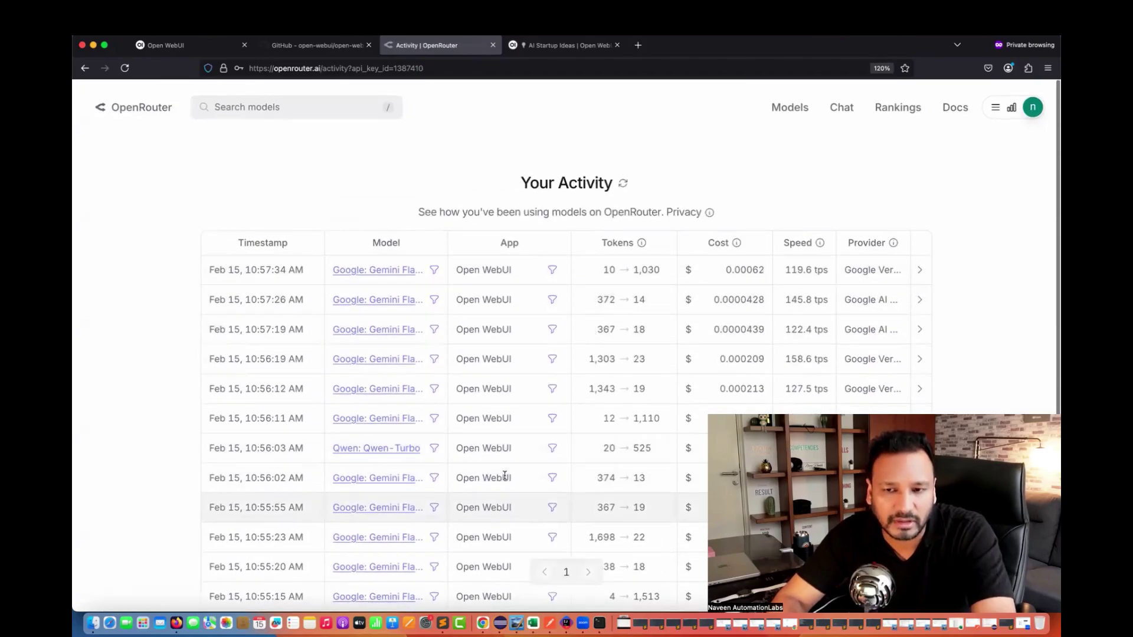
- Return to the AI startup chat in Open WebUI and compare the Gemini Flash 2.0 and DeepSeek V3 replies
{"action": "left_click", "coordinate": [542, 47]}
{"action": "scroll", "coordinate": [437, 283], "scroll_direction": "down", "scroll_amount": 15}
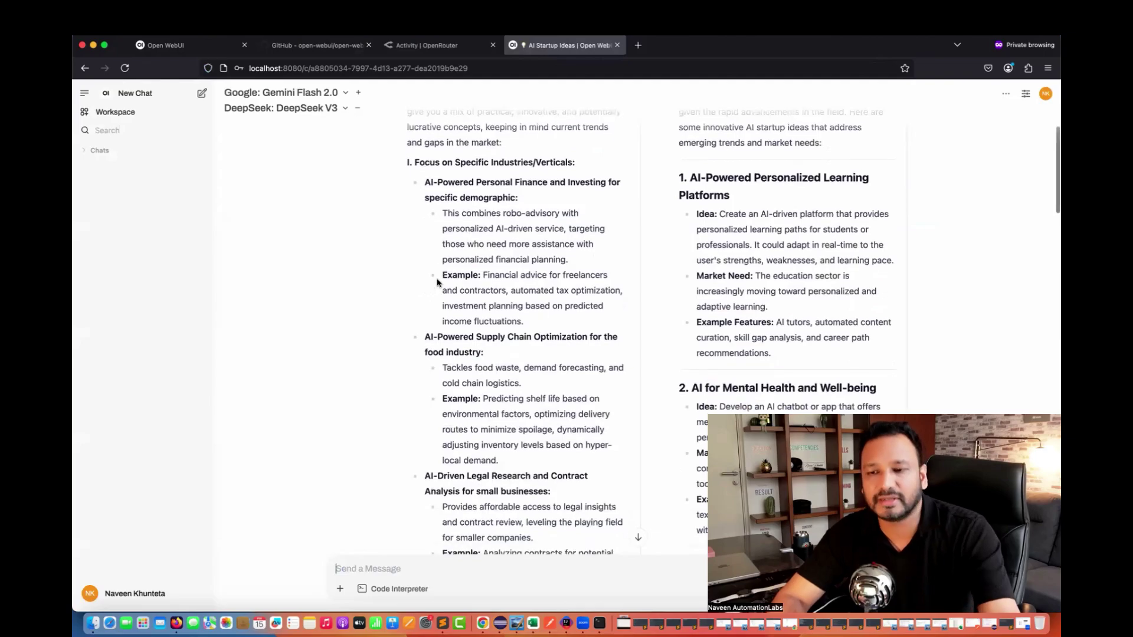
{"action": "scroll", "coordinate": [437, 283], "scroll_direction": "up", "scroll_amount": 15}
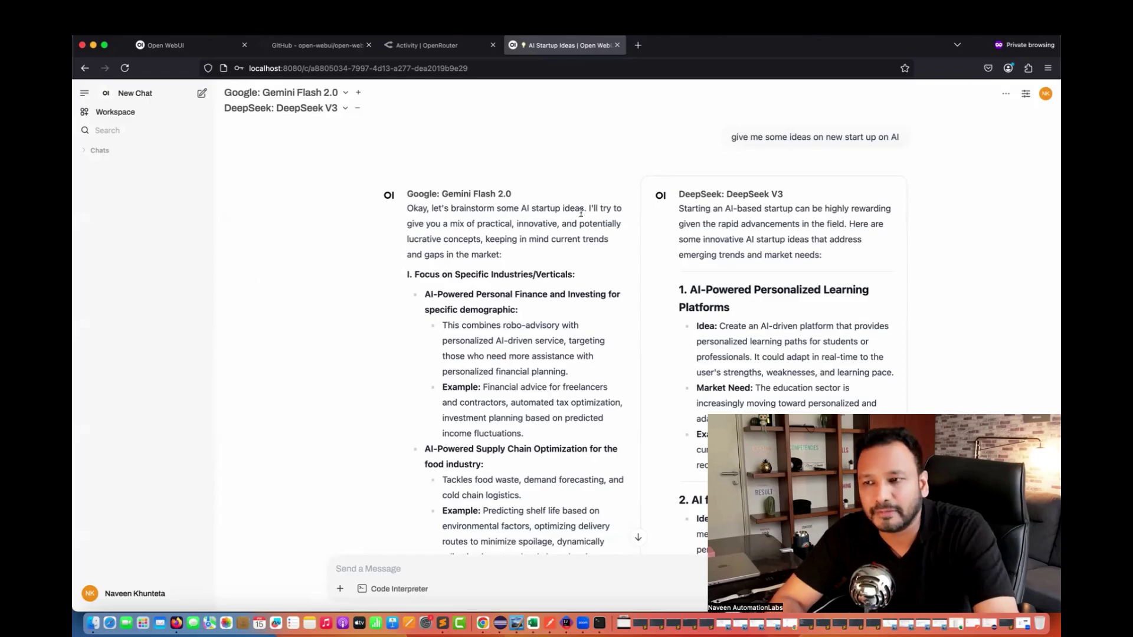
- Open the admin panel and look through its Users, Evaluations and Functions pages
{"action": "left_click", "coordinate": [1051, 97]}
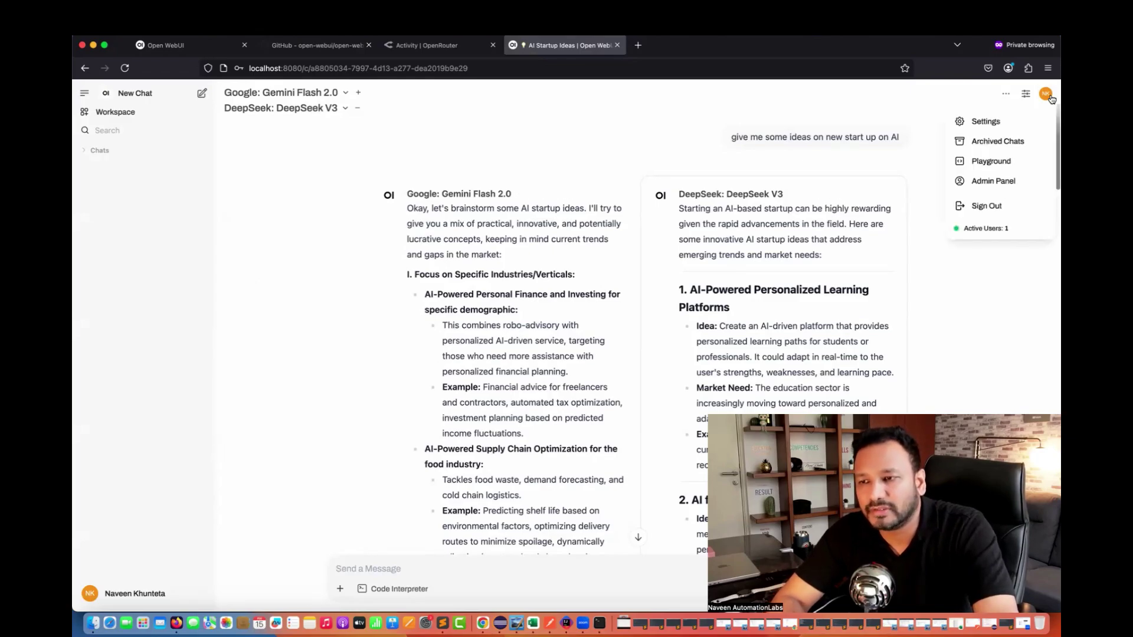
{"action": "left_click", "coordinate": [1009, 185]}
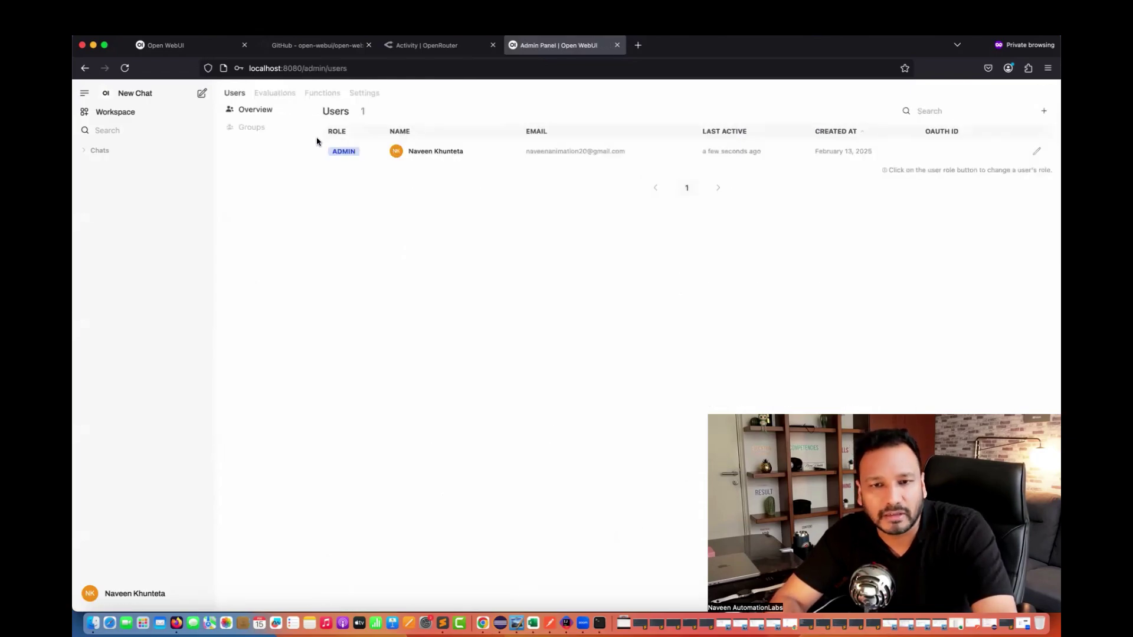
{"action": "left_click", "coordinate": [284, 97]}
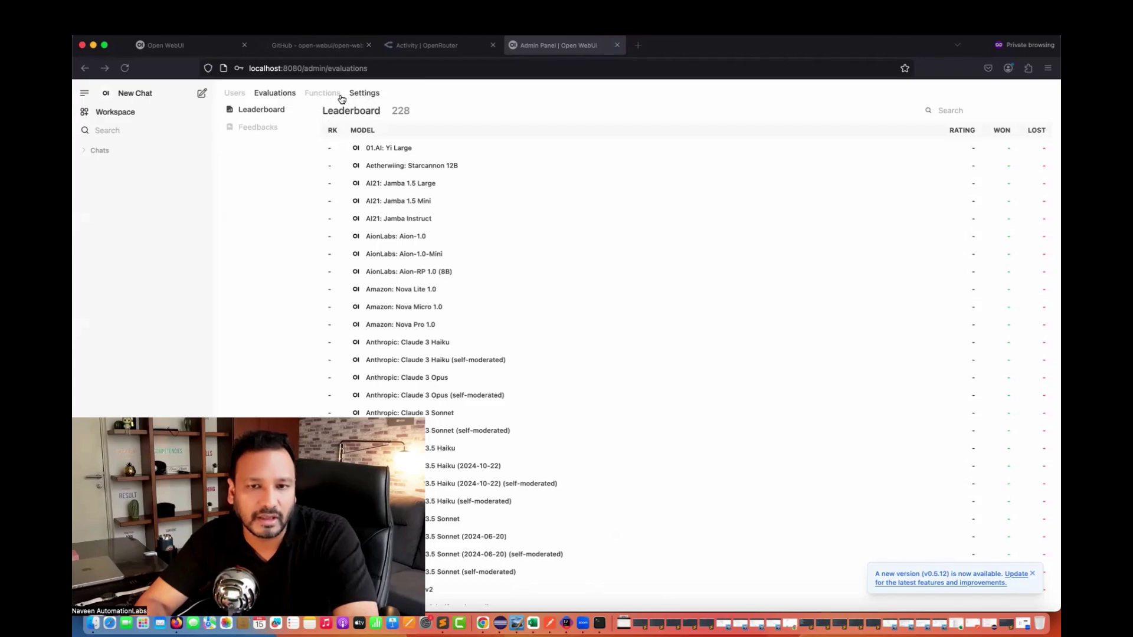
{"action": "left_click", "coordinate": [235, 93]}
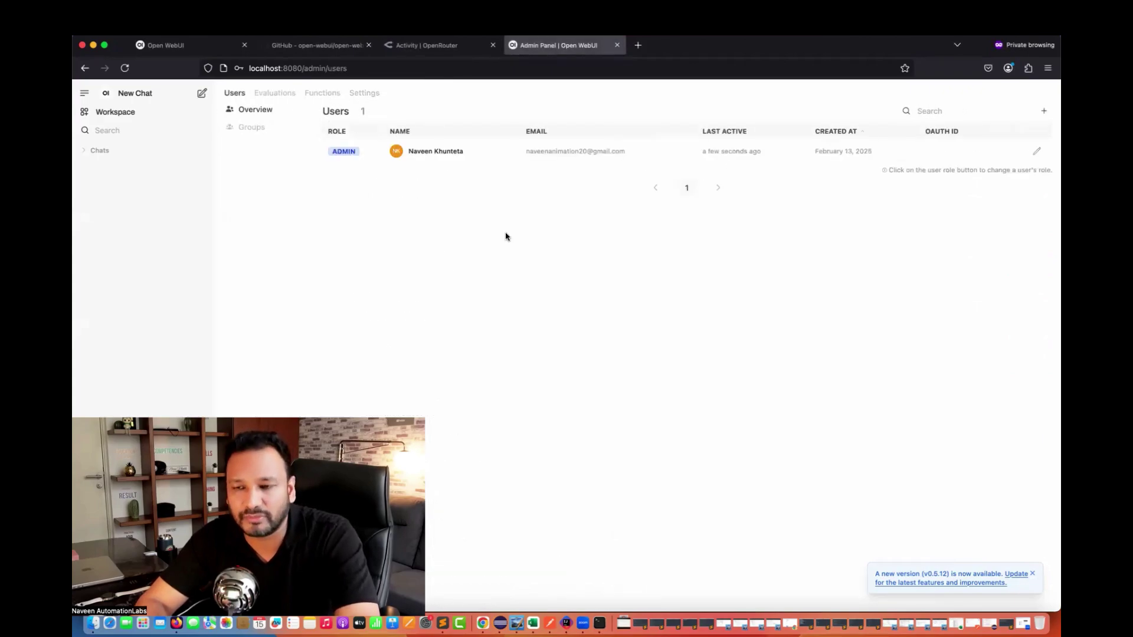
{"action": "left_click", "coordinate": [329, 95]}
- Look through the Interface and Evaluations sections of the admin settings and review the list of available models
{"action": "left_click", "coordinate": [362, 94]}
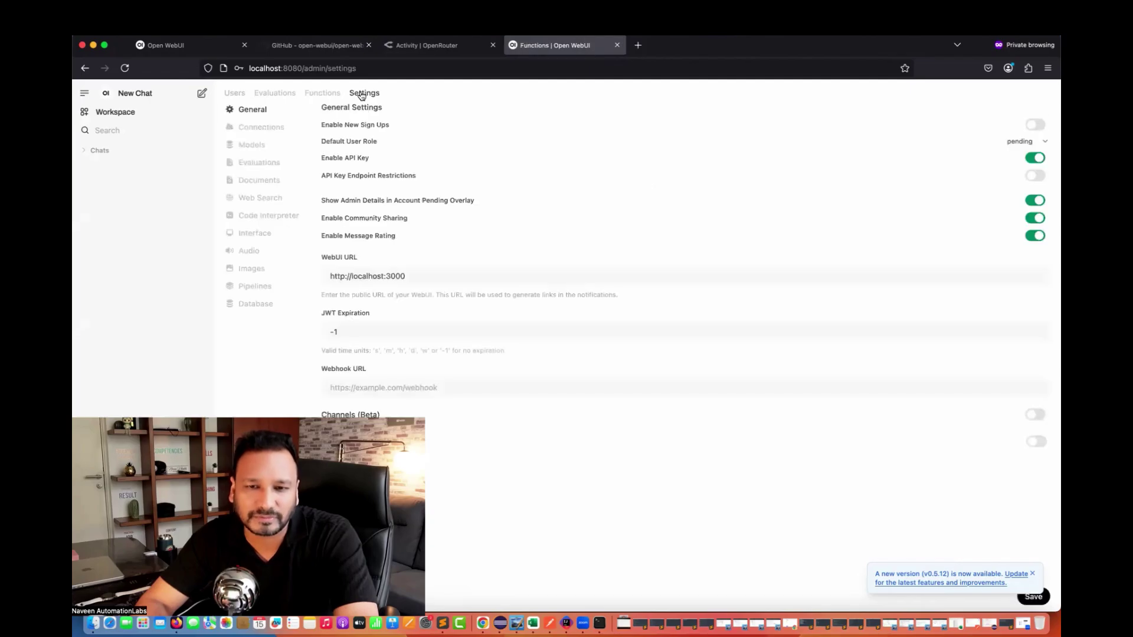
{"action": "left_click", "coordinate": [263, 235]}
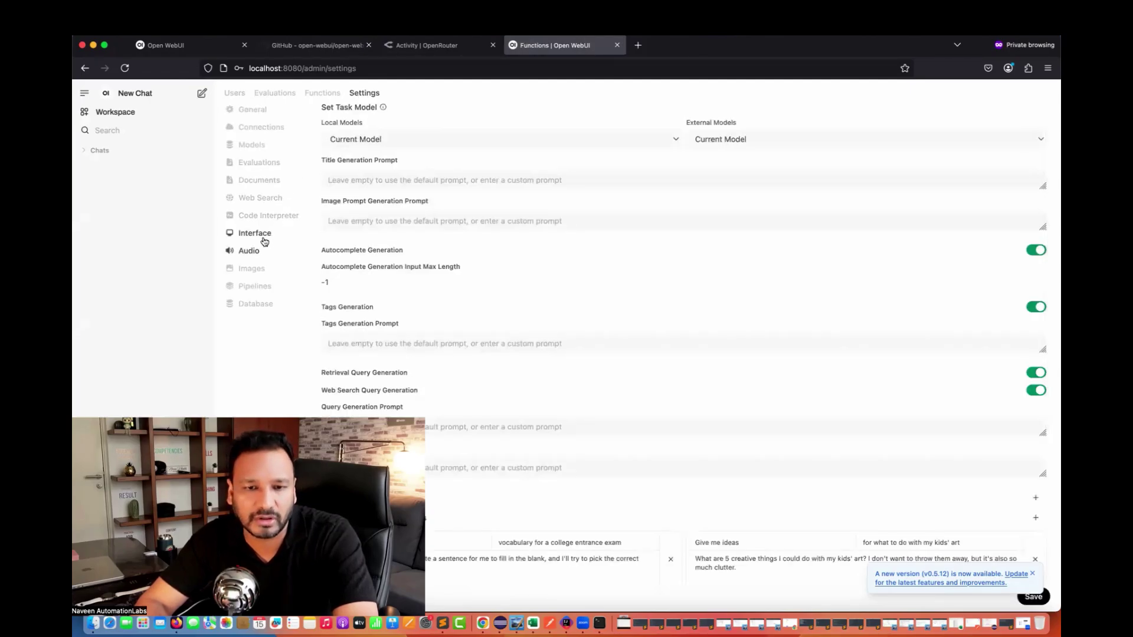
{"action": "left_click", "coordinate": [264, 163]}
{"action": "left_click", "coordinate": [255, 148]}
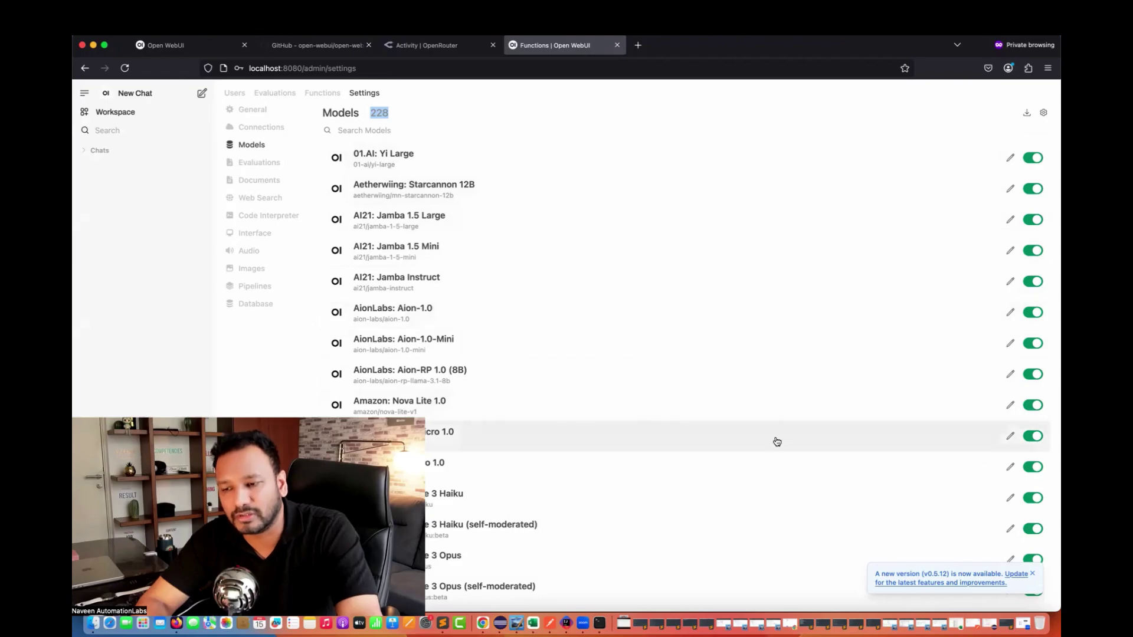
{"action": "scroll", "coordinate": [776, 441], "scroll_direction": "down", "scroll_amount": 10}
{"action": "scroll", "coordinate": [777, 442], "scroll_direction": "up", "scroll_amount": 15}
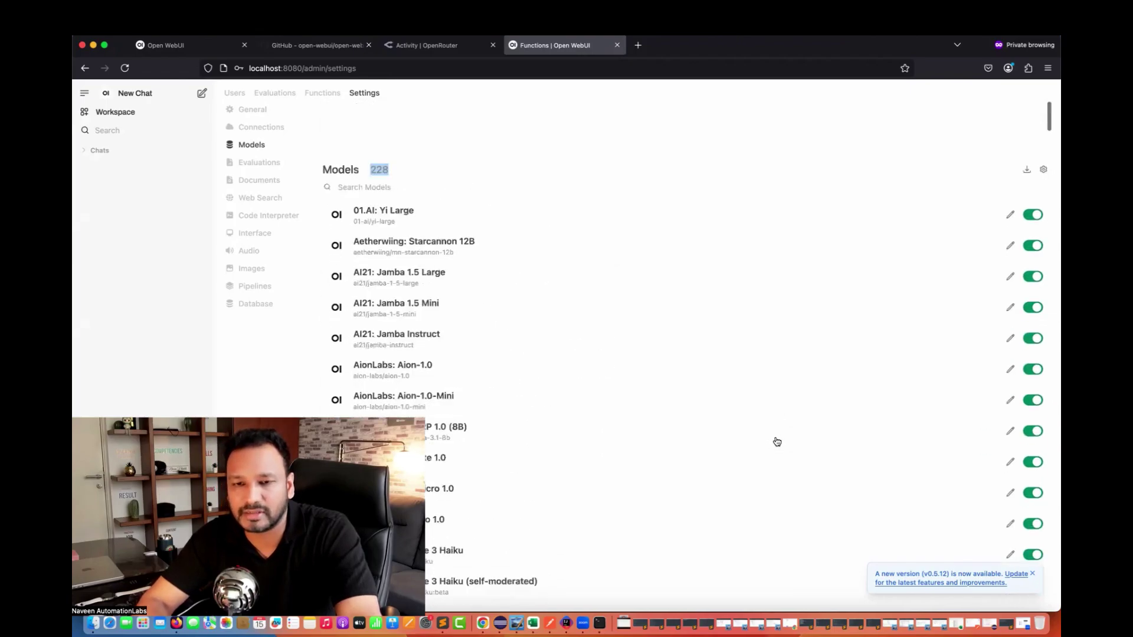
- Try disabling the Aetherwiing: Starcannon 12B model and re-enable it in the admin models list
{"action": "left_click", "coordinate": [1037, 190]}
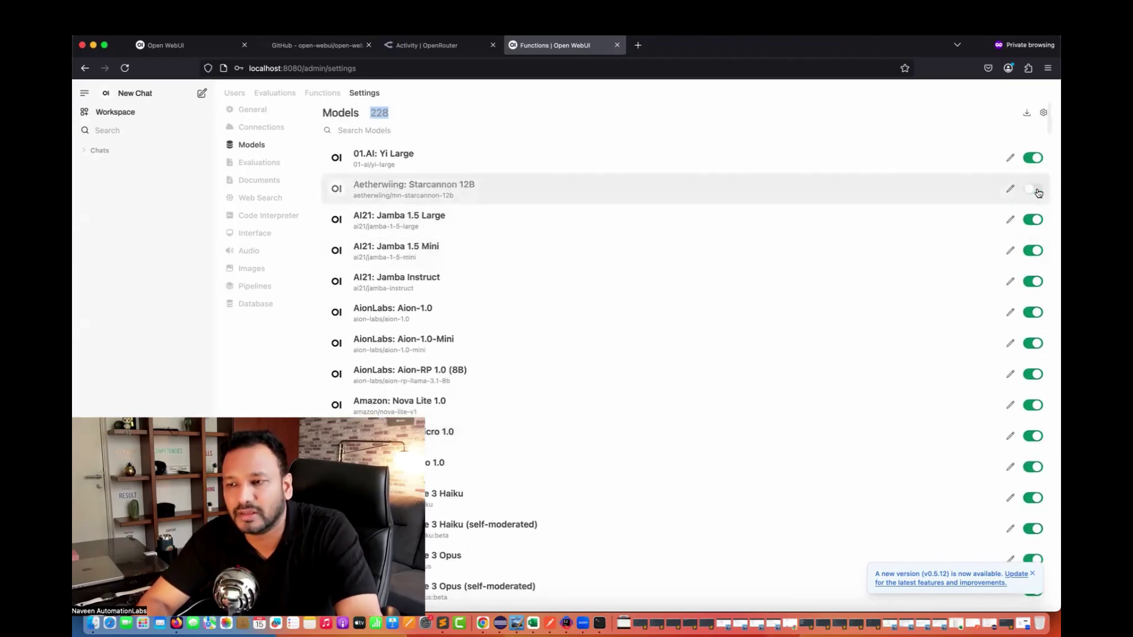
{"action": "left_click", "coordinate": [1038, 191]}
{"action": "left_click", "coordinate": [1038, 192]}
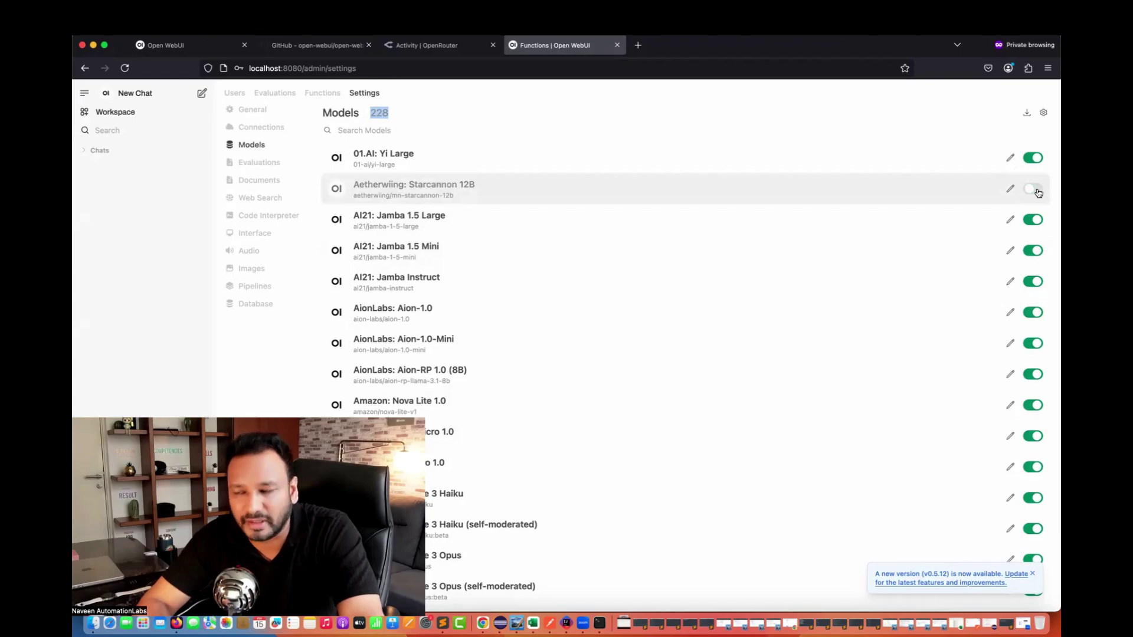
{"action": "left_click", "coordinate": [1038, 191]}
{"action": "scroll", "coordinate": [841, 384], "scroll_direction": "down", "scroll_amount": 20}
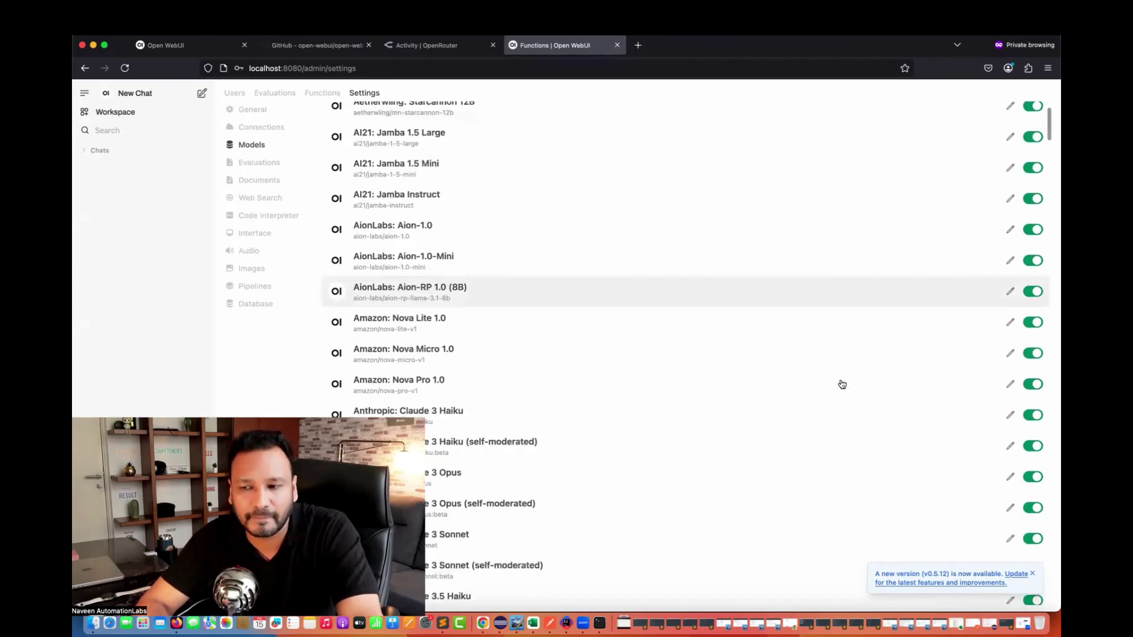
{"action": "scroll", "coordinate": [841, 384], "scroll_direction": "up", "scroll_amount": 20}
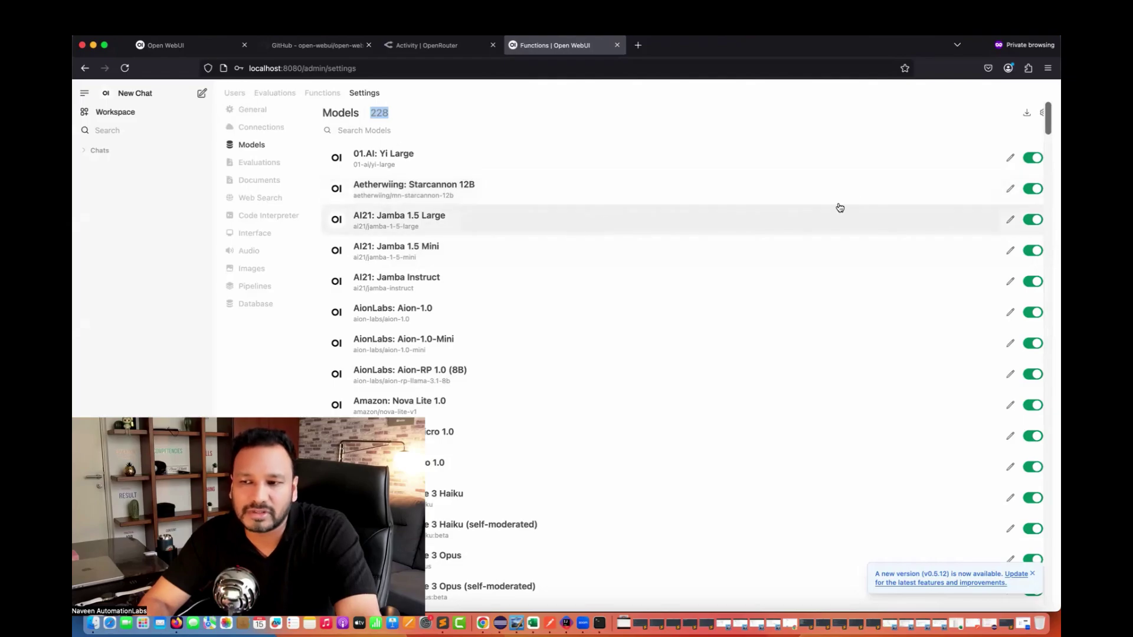
- Start a new chat and browse the models available in place of DeepSeek V3, keeping the current selection
{"action": "left_click", "coordinate": [141, 93]}
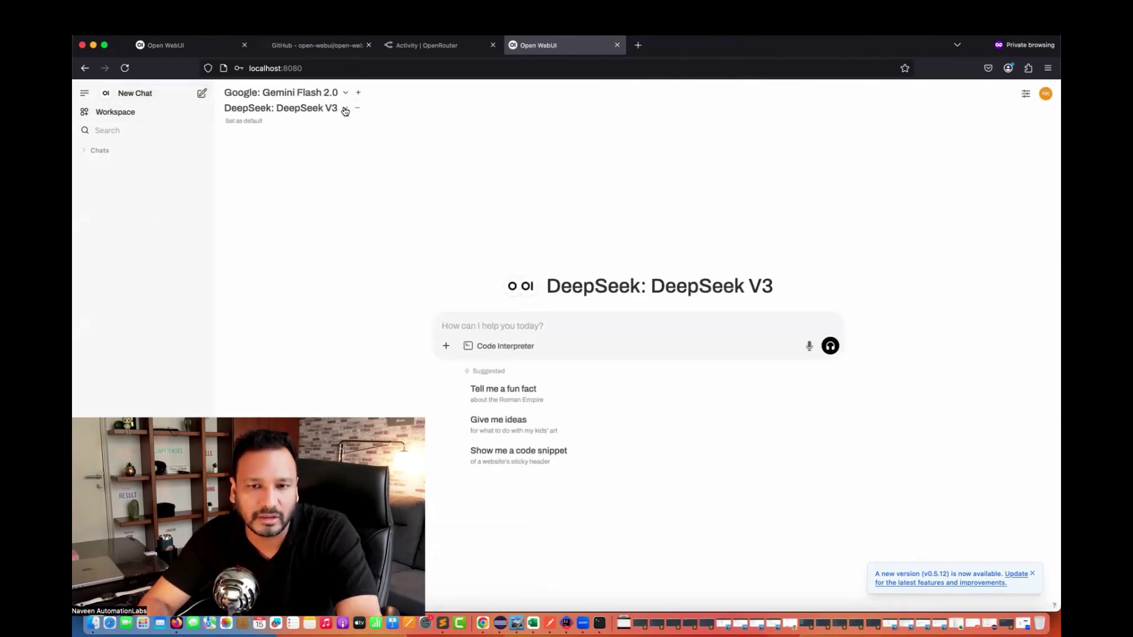
{"action": "left_click", "coordinate": [345, 109]}
{"action": "scroll", "coordinate": [341, 246], "scroll_direction": "down", "scroll_amount": 5}
{"action": "scroll", "coordinate": [342, 246], "scroll_direction": "up", "scroll_amount": 5}
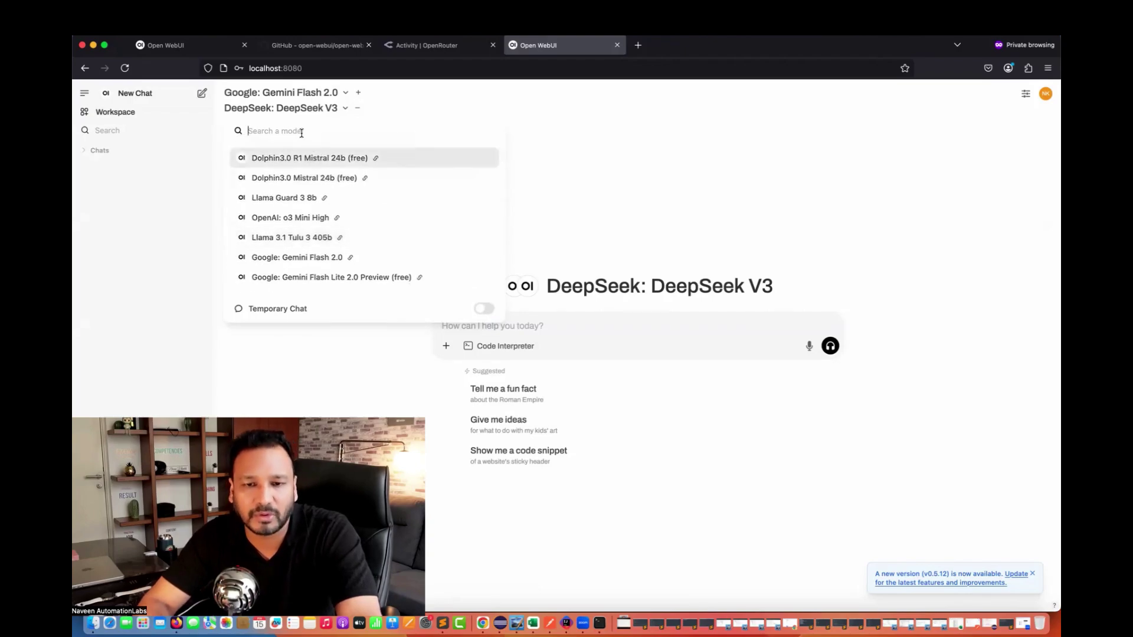
{"action": "left_click", "coordinate": [582, 197]}
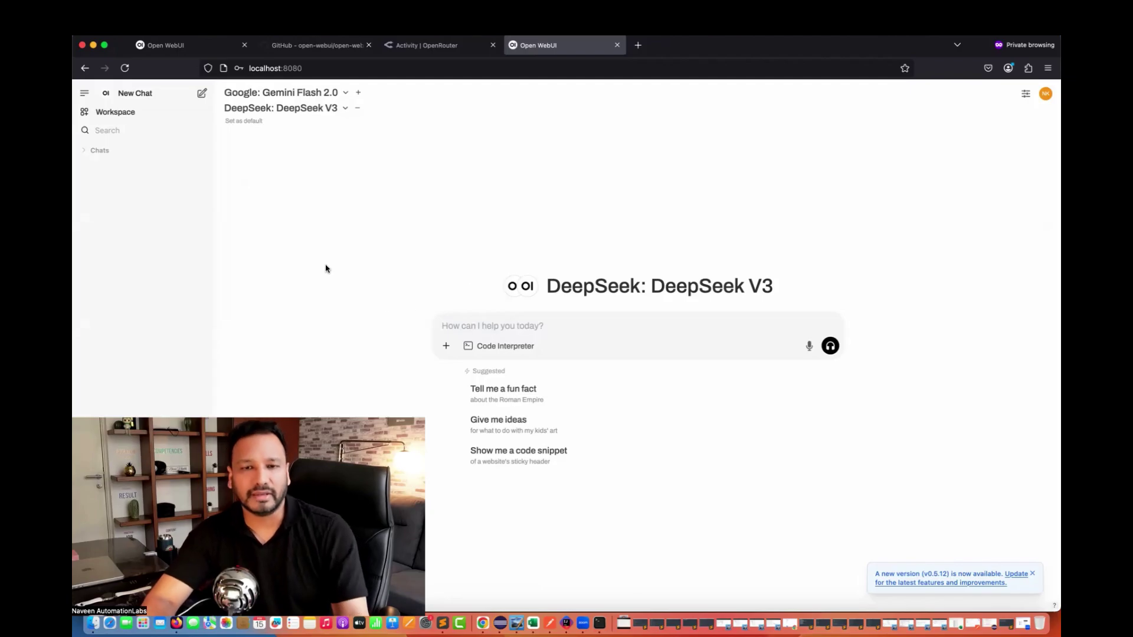
{"action": "left_click", "coordinate": [195, 44]}
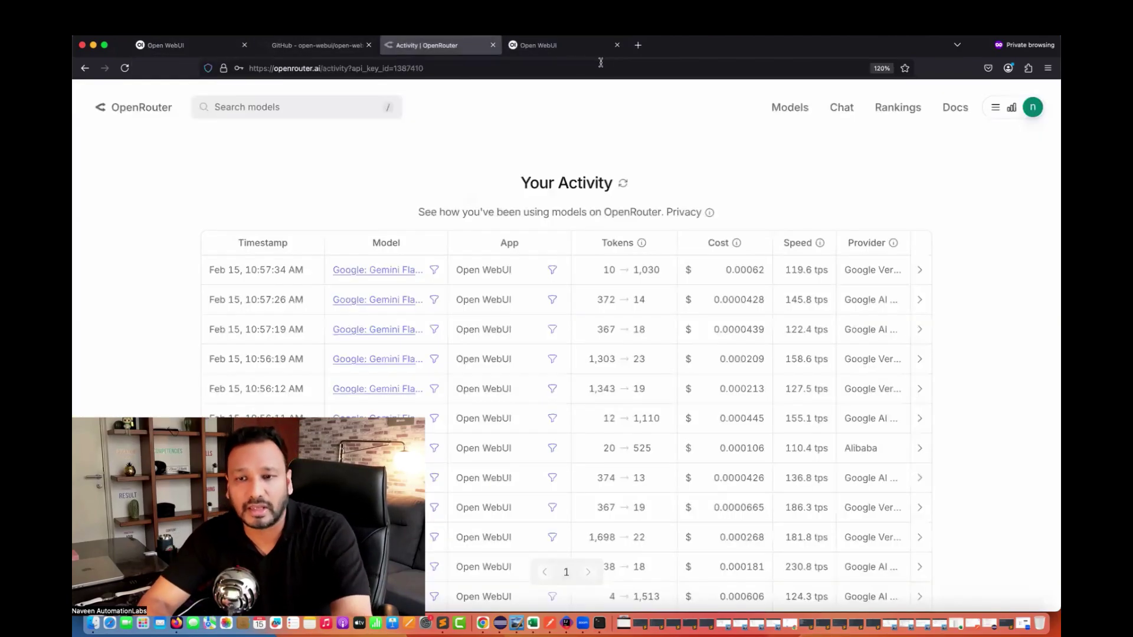
{"action": "left_click", "coordinate": [552, 47]}
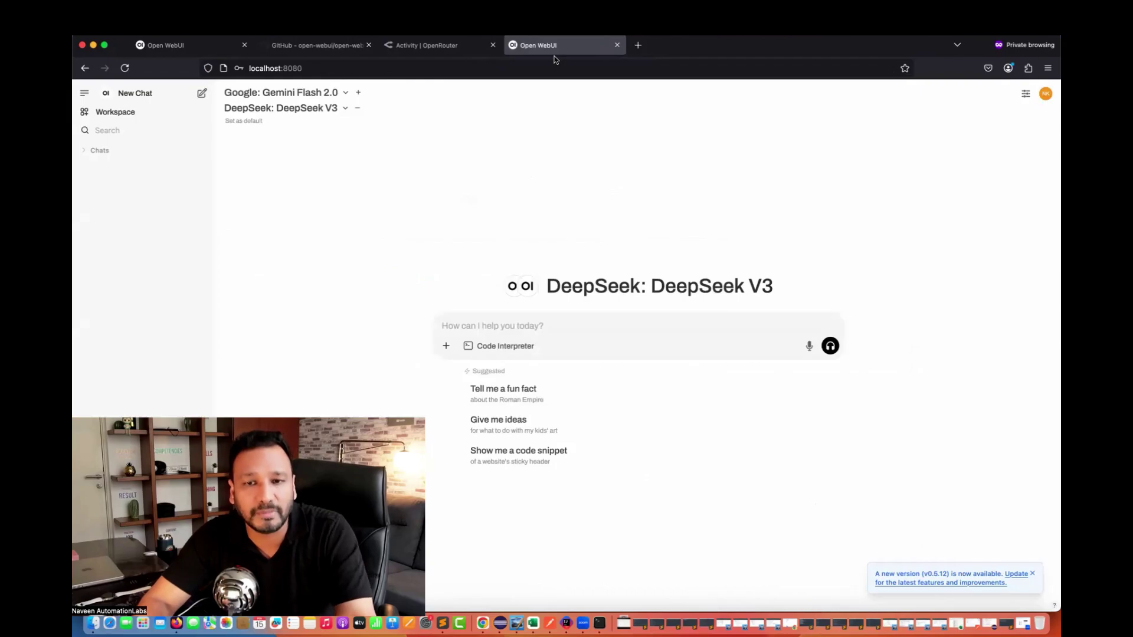
{"action": "left_click", "coordinate": [437, 49]}
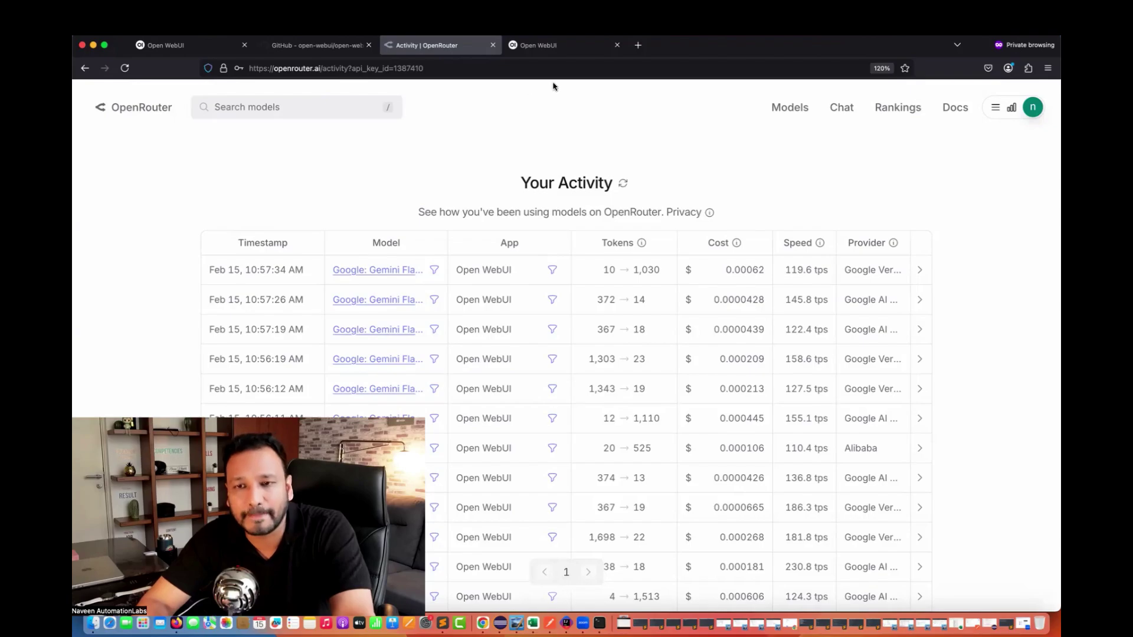
{"action": "left_click", "coordinate": [554, 49]}
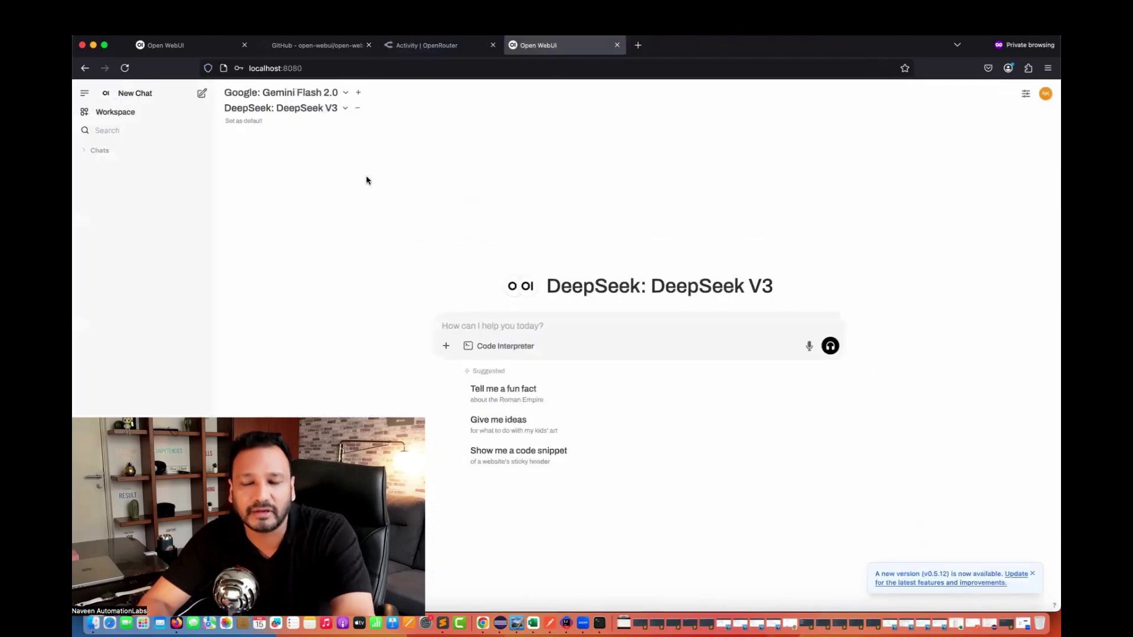